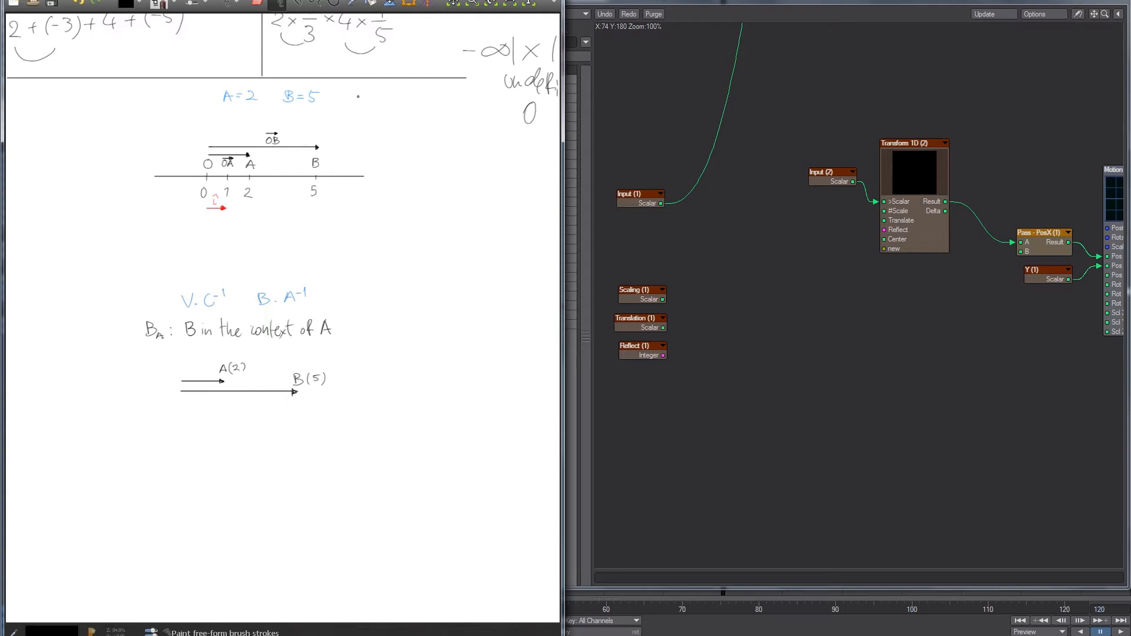
Write the comparisons 2 > 5 F 0 and 2 < 5 T 1 beside A=2 and B=5, circling the 0 and 1 together.
{"action": "mouse_move", "coordinate": [405, 96]}
{"action": "left_mouse_down"}
{"action": "mouse_move", "coordinate": [396, 107]}
{"action": "mouse_move", "coordinate": [412, 96]}
{"action": "left_mouse_up"}
{"action": "mouse_move", "coordinate": [349, 124]}
{"action": "left_mouse_down"}
{"action": "mouse_move", "coordinate": [351, 135]}
{"action": "mouse_move", "coordinate": [388, 134]}
{"action": "left_mouse_up"}
{"action": "left_click_drag", "start_coordinate": [398, 121], "coordinate": [403, 134]}
{"action": "left_click_drag", "start_coordinate": [430, 95], "coordinate": [430, 103]}
{"action": "left_click_drag", "start_coordinate": [431, 94], "coordinate": [439, 94]}
{"action": "mouse_move", "coordinate": [431, 98]}
{"action": "left_mouse_down"}
{"action": "mouse_move", "coordinate": [459, 96]}
{"action": "mouse_move", "coordinate": [459, 135]}
{"action": "left_mouse_up"}
{"action": "mouse_move", "coordinate": [460, 90]}
{"action": "left_mouse_down"}
{"action": "mouse_move", "coordinate": [474, 114]}
{"action": "mouse_move", "coordinate": [463, 91]}
{"action": "left_mouse_up"}
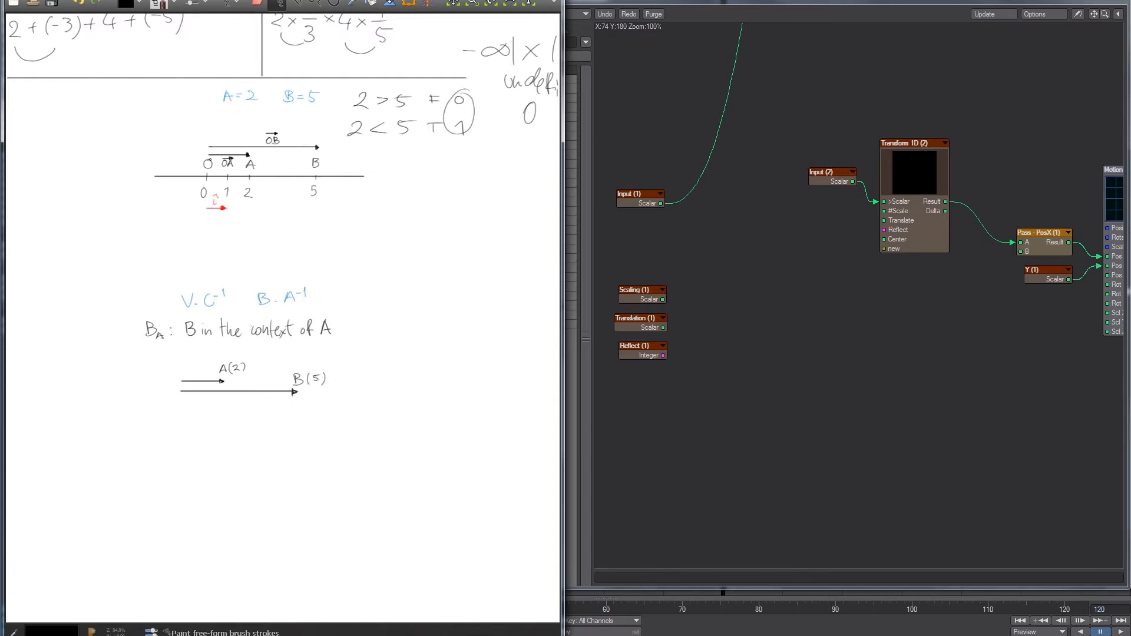
{"action": "mouse_move", "coordinate": [241, 164]}
{"action": "left_mouse_down"}
{"action": "mouse_move", "coordinate": [259, 174]}
{"action": "mouse_move", "coordinate": [239, 163]}
{"action": "left_mouse_up"}
{"action": "key", "text": "ctrl+z"}
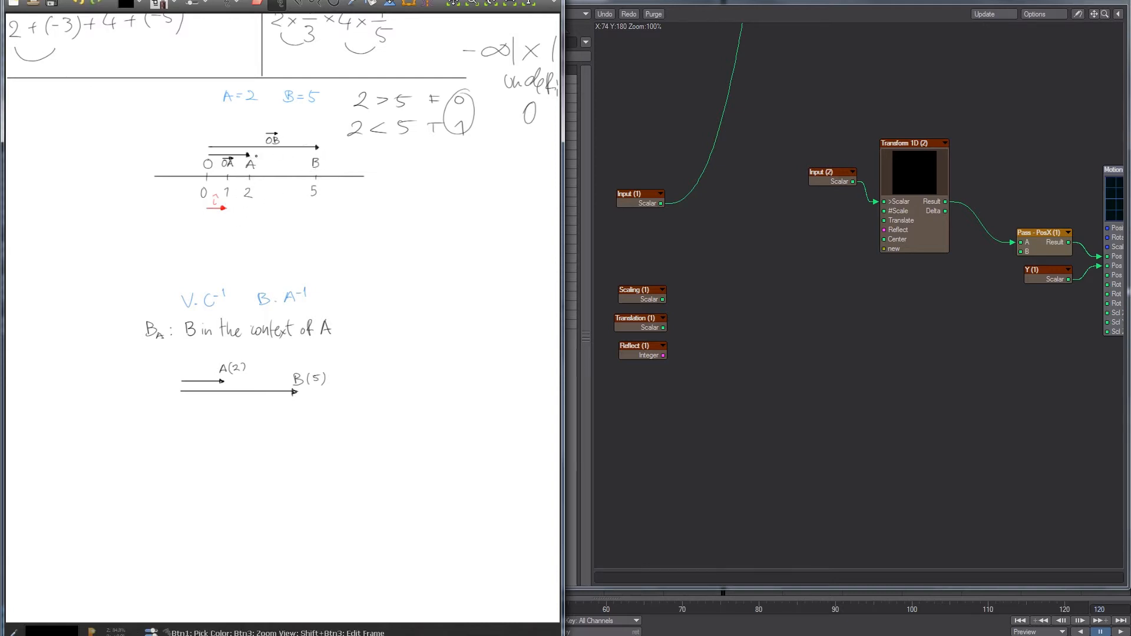
{"action": "left_click_drag", "start_coordinate": [248, 154], "coordinate": [307, 154]}
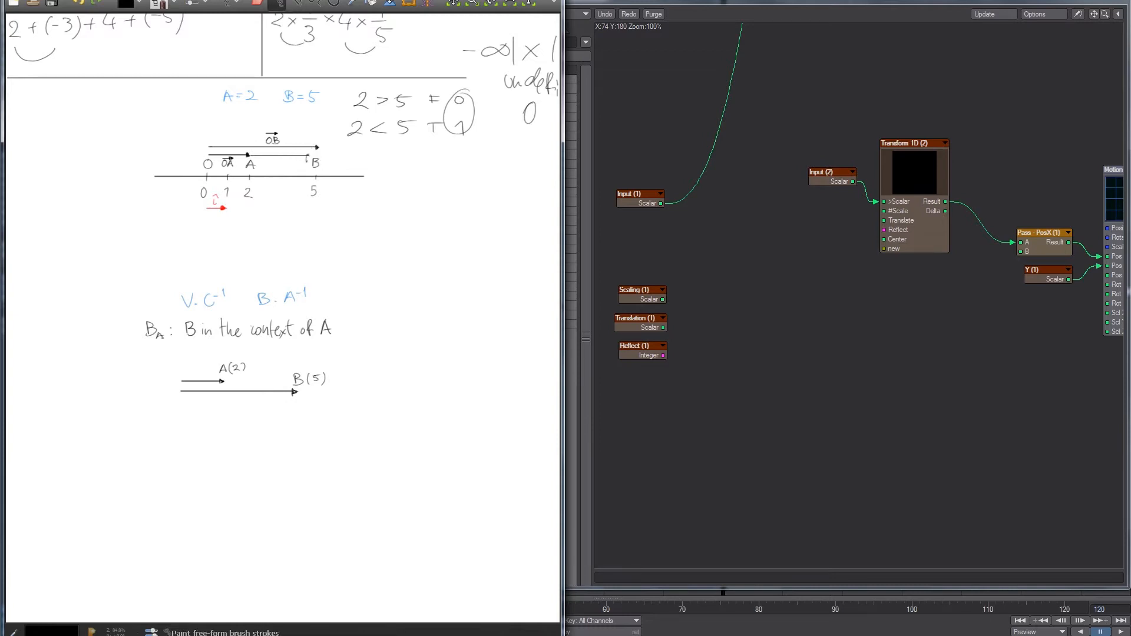
{"action": "key", "text": "ctrl+z"}
Write the equation A + x = B beside the number line, with B subscript A above it.
{"action": "left_click_drag", "start_coordinate": [17, 145], "coordinate": [88, 149]}
{"action": "left_click_drag", "start_coordinate": [76, 155], "coordinate": [98, 159]}
{"action": "left_click_drag", "start_coordinate": [97, 142], "coordinate": [100, 159]}
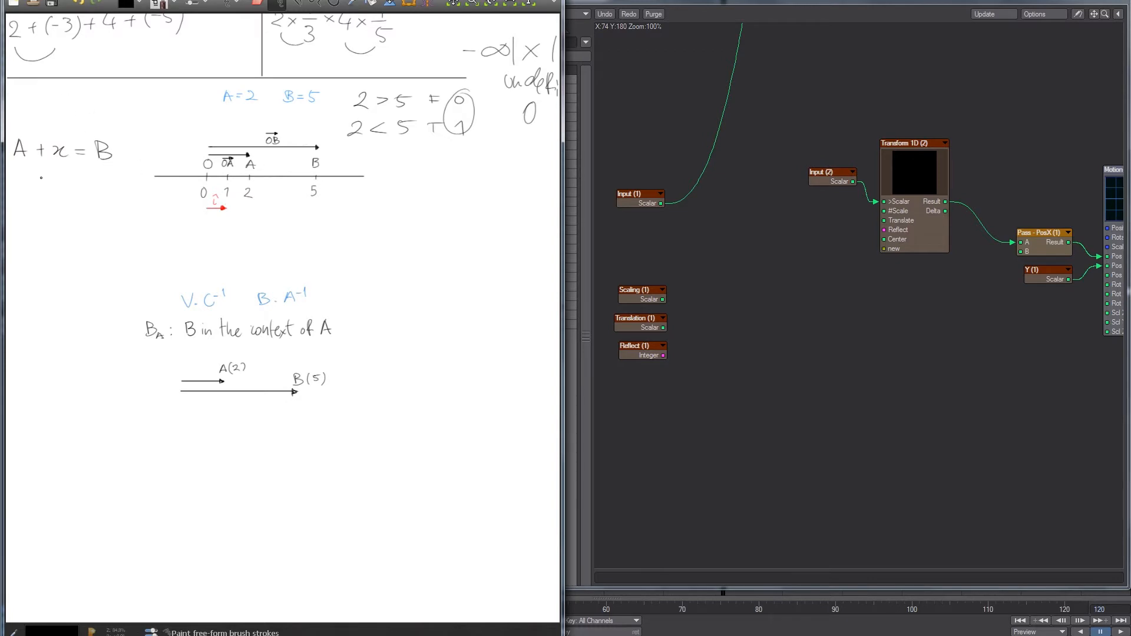
{"action": "mouse_move", "coordinate": [29, 102]}
{"action": "left_mouse_down"}
{"action": "mouse_move", "coordinate": [28, 121]}
{"action": "mouse_move", "coordinate": [50, 126]}
{"action": "left_mouse_up"}
{"action": "left_click_drag", "start_coordinate": [55, 115], "coordinate": [62, 126]}
{"action": "mouse_move", "coordinate": [193, 283]}
{"action": "left_mouse_down"}
{"action": "mouse_move", "coordinate": [187, 316]}
{"action": "mouse_move", "coordinate": [204, 288]}
{"action": "left_mouse_up"}
{"action": "key", "text": "ctrl+z"}
{"action": "mouse_move", "coordinate": [213, 280]}
{"action": "left_mouse_down"}
{"action": "mouse_move", "coordinate": [194, 306]}
{"action": "mouse_move", "coordinate": [232, 296]}
{"action": "left_mouse_up"}
{"action": "key", "text": "ctrl+z"}
{"action": "left_click_drag", "start_coordinate": [272, 282], "coordinate": [308, 281]}
{"action": "key", "text": "ctrl+z"}
{"action": "key", "text": "ctrl+z"}
{"action": "left_click_drag", "start_coordinate": [266, 277], "coordinate": [295, 273]}
{"action": "key", "text": "ctrl+z"}
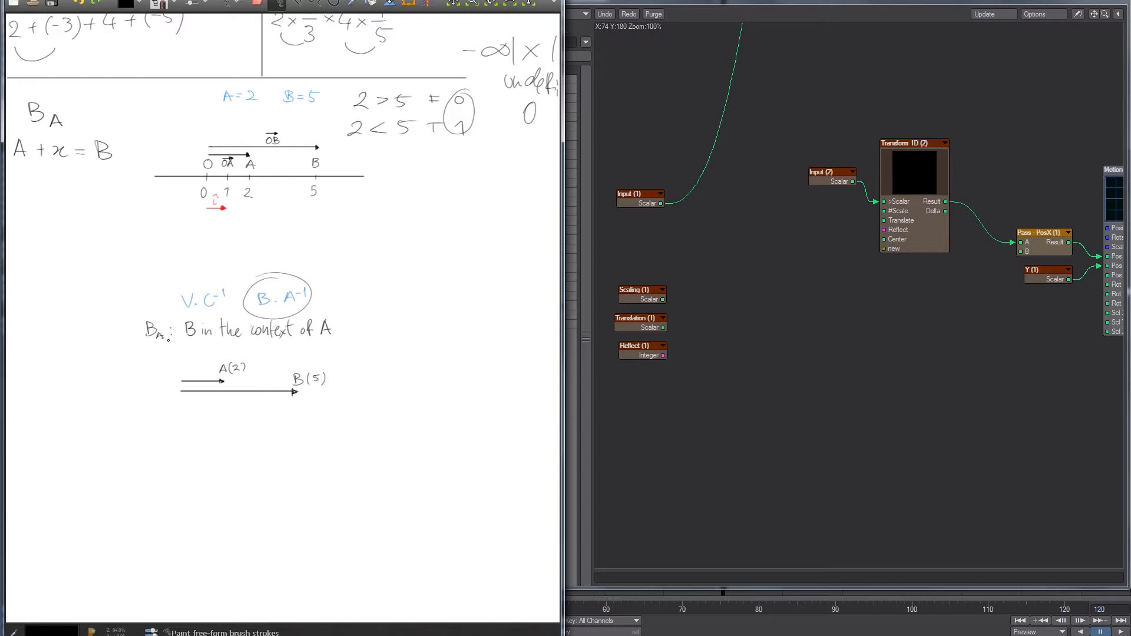
{"action": "key", "text": "ctrl+z"}
Write B + (−A) beneath A + x = B, with B − A = on the line below.
{"action": "middle_click_drag", "start_coordinate": [71, 242], "coordinate": [86, 241]}
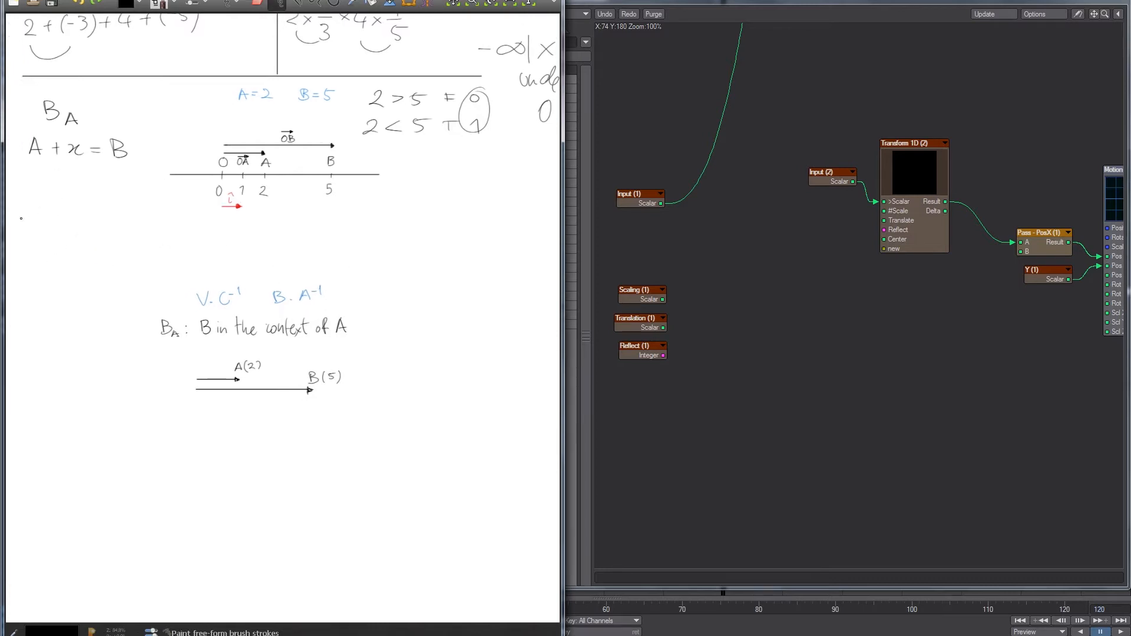
{"action": "left_click_drag", "start_coordinate": [28, 215], "coordinate": [30, 237]}
{"action": "left_click_drag", "start_coordinate": [49, 224], "coordinate": [75, 239]}
{"action": "mouse_move", "coordinate": [80, 225]}
{"action": "left_mouse_down"}
{"action": "mouse_move", "coordinate": [104, 214]}
{"action": "mouse_move", "coordinate": [113, 234]}
{"action": "left_mouse_up"}
{"action": "left_click_drag", "start_coordinate": [99, 226], "coordinate": [117, 240]}
{"action": "mouse_move", "coordinate": [31, 260]}
{"action": "left_mouse_down"}
{"action": "mouse_move", "coordinate": [33, 274]}
{"action": "mouse_move", "coordinate": [76, 261]}
{"action": "left_mouse_up"}
{"action": "left_click_drag", "start_coordinate": [76, 261], "coordinate": [85, 275]}
{"action": "left_click_drag", "start_coordinate": [70, 269], "coordinate": [116, 265]}
{"action": "left_click_drag", "start_coordinate": [102, 269], "coordinate": [118, 270]}
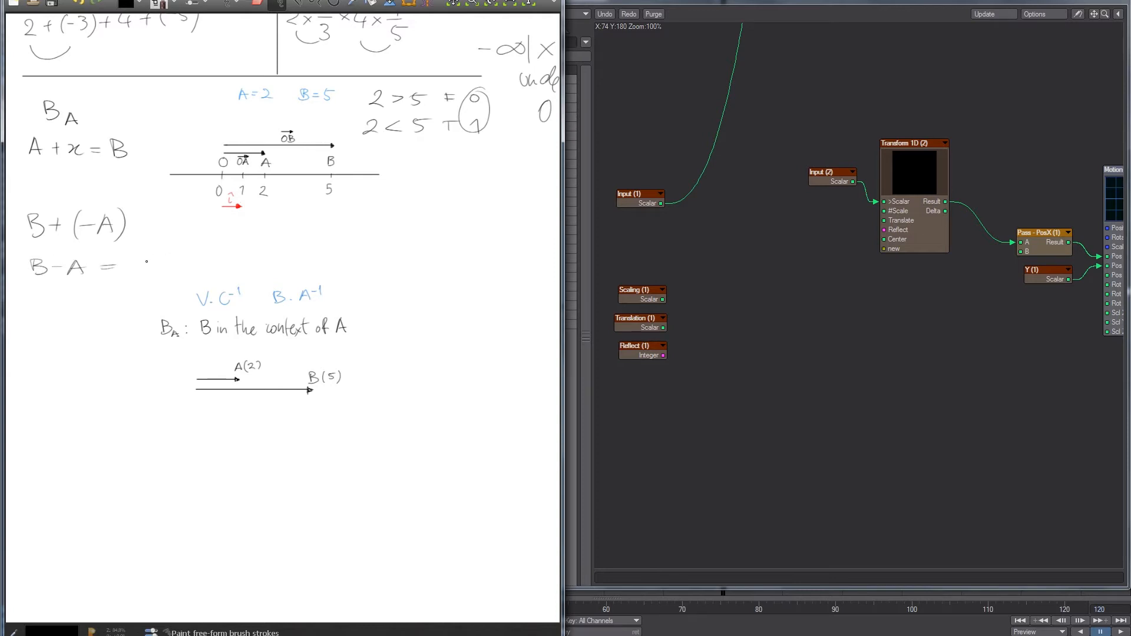
Draw an arrow from 2 to 5 beneath the number line and label it as vector AB.
{"action": "mouse_move", "coordinate": [262, 203]}
{"action": "left_mouse_down"}
{"action": "mouse_move", "coordinate": [327, 204]}
{"action": "mouse_move", "coordinate": [299, 197]}
{"action": "left_mouse_up"}
{"action": "left_click_drag", "start_coordinate": [290, 193], "coordinate": [303, 201]}
{"action": "mouse_move", "coordinate": [303, 189]}
{"action": "left_mouse_down"}
{"action": "mouse_move", "coordinate": [304, 200]}
{"action": "mouse_move", "coordinate": [310, 186]}
{"action": "left_mouse_up"}
{"action": "mouse_move", "coordinate": [51, 257]}
{"action": "left_mouse_down"}
{"action": "mouse_move", "coordinate": [91, 264]}
{"action": "mouse_move", "coordinate": [49, 253]}
{"action": "left_mouse_up"}
{"action": "key", "text": "ctrl+z"}
Complete the equation B − A = with AB and a vector arrow above the letters.
{"action": "left_click_drag", "start_coordinate": [131, 272], "coordinate": [142, 266]}
{"action": "left_click_drag", "start_coordinate": [150, 257], "coordinate": [151, 270]}
{"action": "left_click_drag", "start_coordinate": [151, 257], "coordinate": [151, 271]}
{"action": "left_click_drag", "start_coordinate": [136, 252], "coordinate": [159, 249]}
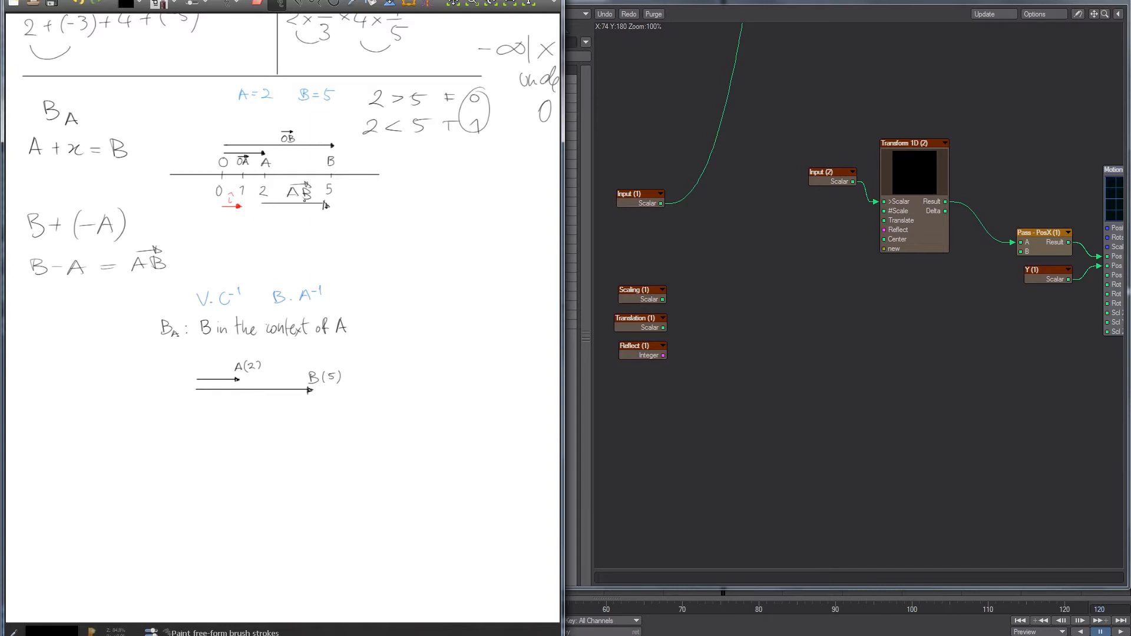
{"action": "left_click_drag", "start_coordinate": [272, 183], "coordinate": [262, 202]}
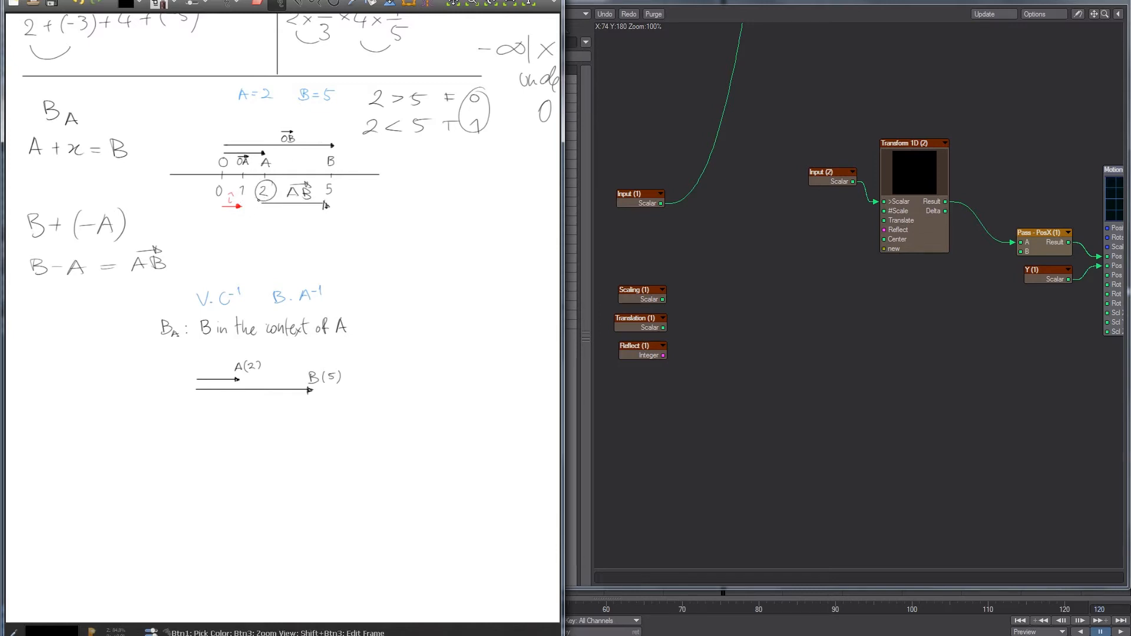
{"action": "key", "text": "ctrl+z"}
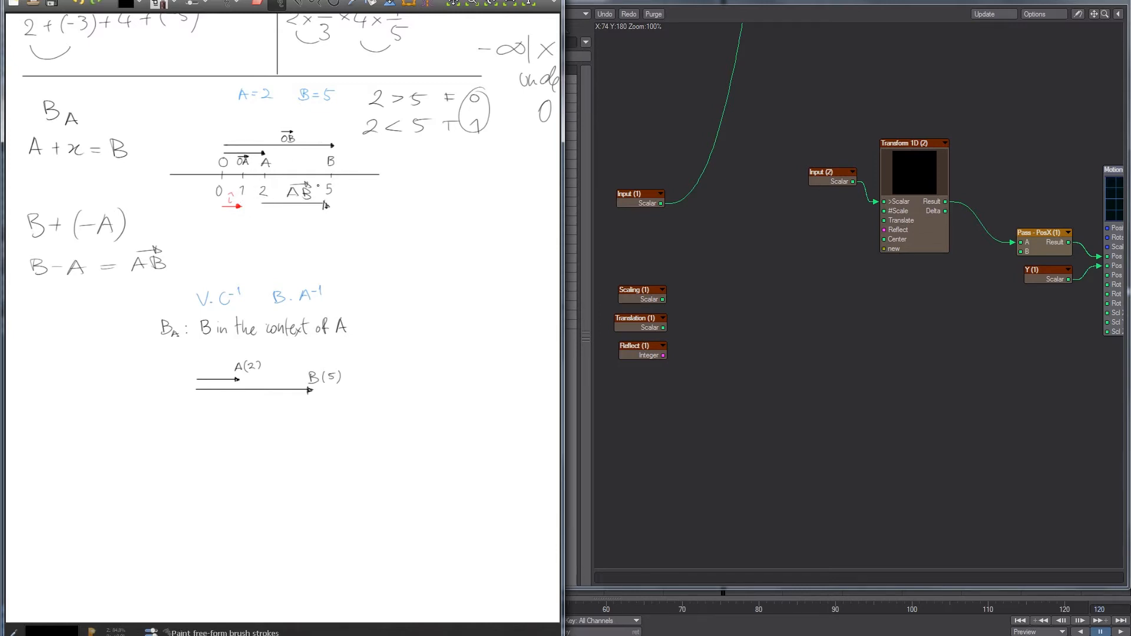
{"action": "left_click_drag", "start_coordinate": [267, 183], "coordinate": [265, 181]}
{"action": "key", "text": "ctrl+z"}
{"action": "left_click_drag", "start_coordinate": [336, 185], "coordinate": [333, 181]}
{"action": "key", "text": "ctrl+z"}
Draw a trial arrow starting near 0 beneath the number line, about as long as vector AB.
{"action": "left_click_drag", "start_coordinate": [215, 220], "coordinate": [274, 227]}
{"action": "left_click_drag", "start_coordinate": [77, 252], "coordinate": [75, 259]}
{"action": "key", "text": "ctrl+z"}
{"action": "left_click_drag", "start_coordinate": [277, 79], "coordinate": [322, 88]}
{"action": "key", "text": "ctrl+z"}
Write 5−2 beneath B − A and the circled result 3 below it.
{"action": "left_click_drag", "start_coordinate": [29, 298], "coordinate": [26, 309]}
{"action": "left_click_drag", "start_coordinate": [28, 298], "coordinate": [55, 304]}
{"action": "mouse_move", "coordinate": [61, 298]}
{"action": "left_mouse_down"}
{"action": "mouse_move", "coordinate": [76, 311]}
{"action": "mouse_move", "coordinate": [29, 352]}
{"action": "left_mouse_up"}
{"action": "mouse_move", "coordinate": [35, 329]}
{"action": "left_mouse_down"}
{"action": "mouse_move", "coordinate": [17, 347]}
{"action": "mouse_move", "coordinate": [37, 328]}
{"action": "left_mouse_up"}
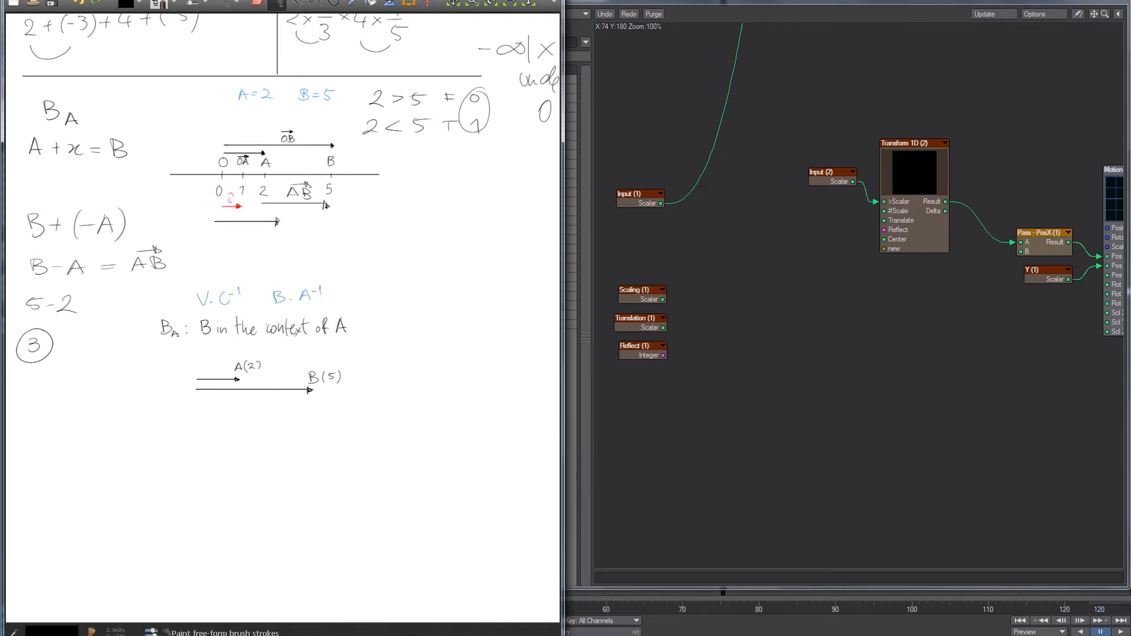
Erase the trial arrow starting near 0 beneath the number line.
{"action": "mouse_move", "coordinate": [215, 231]}
{"action": "left_mouse_down"}
{"action": "mouse_move", "coordinate": [280, 235]}
{"action": "mouse_move", "coordinate": [273, 241]}
{"action": "left_mouse_up"}
{"action": "key", "text": "ctrl+z"}
{"action": "key", "text": "e"}
{"action": "mouse_move", "coordinate": [260, 223]}
{"action": "left_mouse_down"}
{"action": "mouse_move", "coordinate": [222, 221]}
{"action": "mouse_move", "coordinate": [261, 225]}
{"action": "mouse_move", "coordinate": [212, 239]}
{"action": "left_mouse_up"}
{"action": "key", "text": "e"}
Draw a red unit vector i from point A and, in black, three hops from 0 to a circled 3 beneath vector AB.
{"action": "key", "text": "x"}
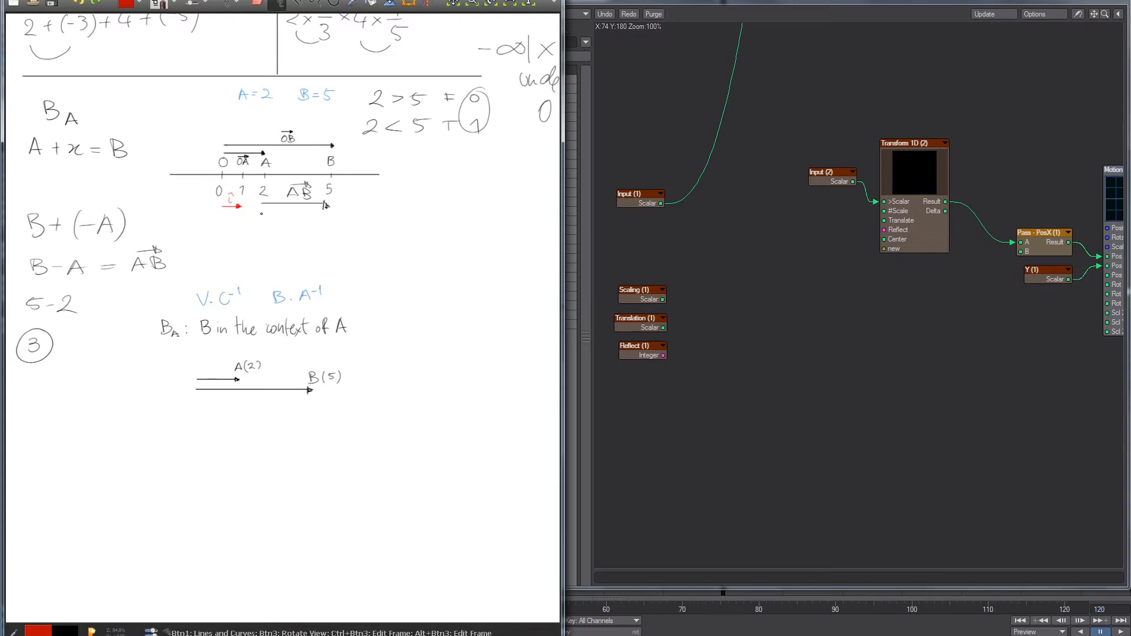
{"action": "left_click_drag", "start_coordinate": [260, 214], "coordinate": [280, 214]}
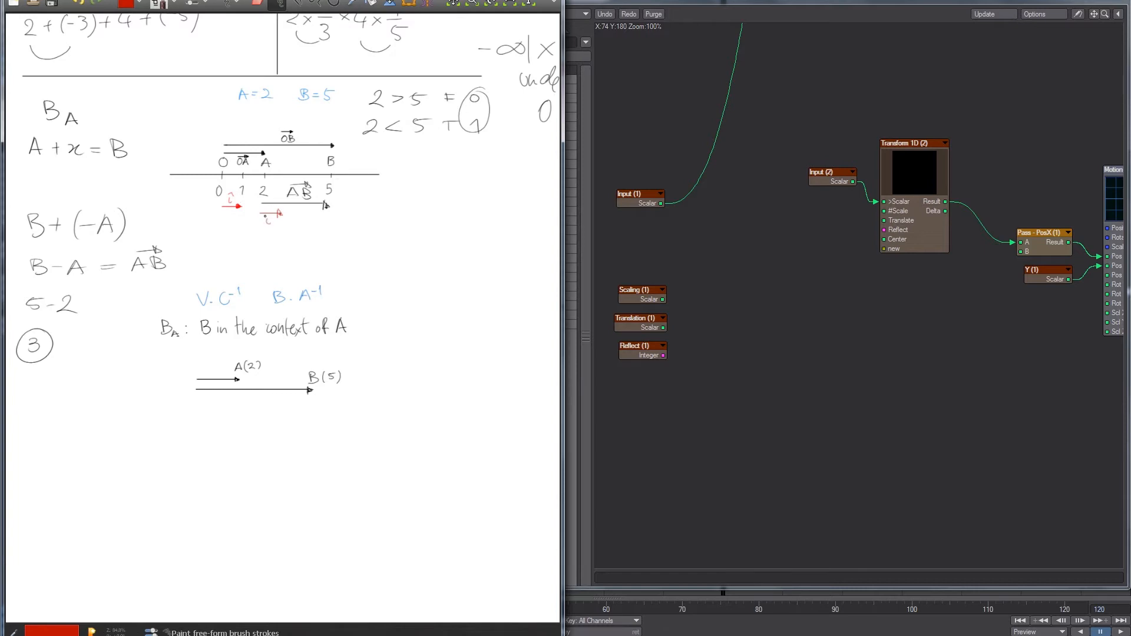
{"action": "key", "text": "x"}
{"action": "mouse_move", "coordinate": [262, 225]}
{"action": "left_mouse_down"}
{"action": "mouse_move", "coordinate": [260, 235]}
{"action": "mouse_move", "coordinate": [262, 225]}
{"action": "mouse_move", "coordinate": [292, 243]}
{"action": "mouse_move", "coordinate": [340, 230]}
{"action": "mouse_move", "coordinate": [320, 221]}
{"action": "left_mouse_up"}
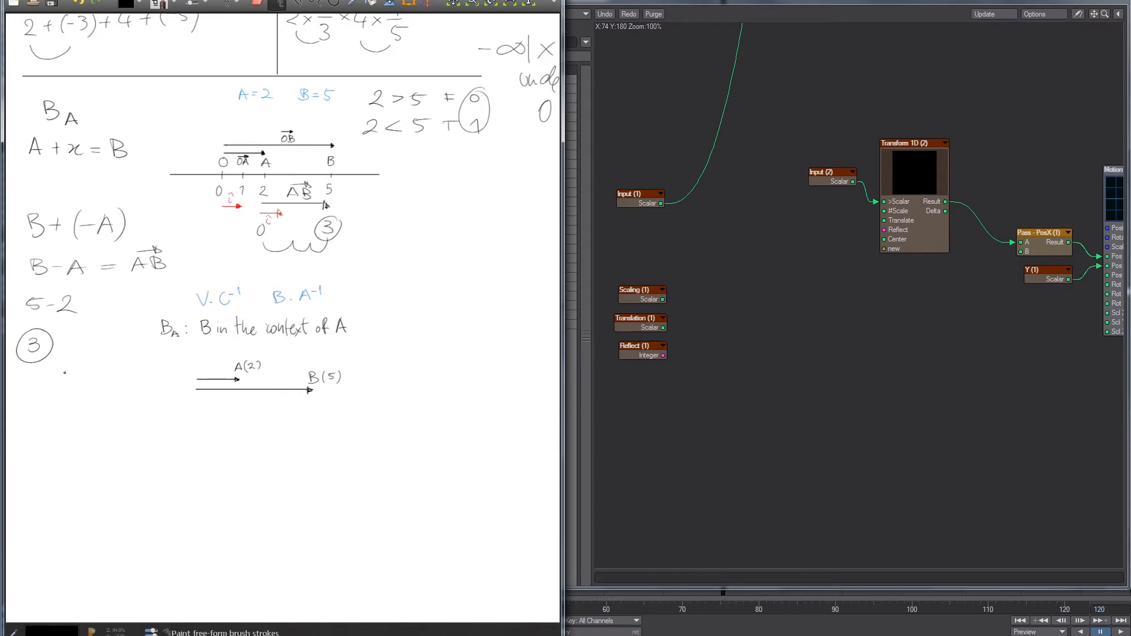
Undo the red unit vector and the hop annotations beneath vector AB.
{"action": "key", "text": "ctrl+z"}
{"action": "key", "text": "ctrl+z"}
{"action": "key", "text": "ctrl+z"}
{"action": "key", "text": "ctrl+z"}
{"action": "key", "text": "ctrl+z"}
{"action": "key", "text": "ctrl+z"}
{"action": "key", "text": "x"}
{"action": "key", "text": "ctrl+z"}
{"action": "key", "text": "ctrl+z"}
Turn vector AB into vector BA by erasing its label and arrowhead, adding an arrowhead at 2 and writing the label BA.
{"action": "key", "text": "e"}
{"action": "left_click_drag", "start_coordinate": [306, 188], "coordinate": [271, 210]}
{"action": "key", "text": "x"}
{"action": "key", "text": "ctrl+z"}
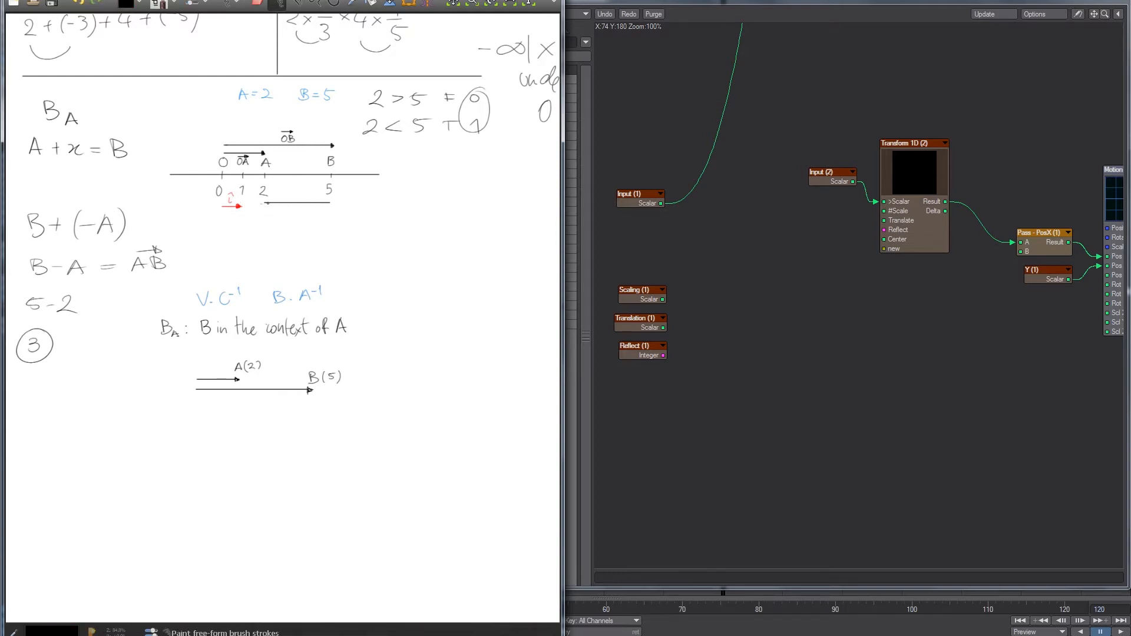
{"action": "left_click_drag", "start_coordinate": [265, 200], "coordinate": [266, 205]}
{"action": "mouse_move", "coordinate": [288, 189]}
{"action": "left_mouse_down"}
{"action": "mouse_move", "coordinate": [288, 200]}
{"action": "mouse_move", "coordinate": [306, 200]}
{"action": "mouse_move", "coordinate": [306, 184]}
{"action": "left_mouse_up"}
{"action": "mouse_move", "coordinate": [269, 151]}
{"action": "left_mouse_down"}
{"action": "mouse_move", "coordinate": [257, 167]}
{"action": "mouse_move", "coordinate": [278, 154]}
{"action": "mouse_move", "coordinate": [344, 174]}
{"action": "mouse_move", "coordinate": [341, 148]}
{"action": "left_mouse_up"}
{"action": "key", "text": "ctrl+z"}
{"action": "key", "text": "ctrl+z"}
Write A + (−B) beneath the circled 3.
{"action": "left_click_drag", "start_coordinate": [18, 412], "coordinate": [32, 412]}
{"action": "left_click_drag", "start_coordinate": [21, 406], "coordinate": [49, 405]}
{"action": "mouse_move", "coordinate": [44, 400]}
{"action": "left_mouse_down"}
{"action": "mouse_move", "coordinate": [62, 414]}
{"action": "mouse_move", "coordinate": [78, 404]}
{"action": "left_mouse_up"}
{"action": "left_click_drag", "start_coordinate": [82, 396], "coordinate": [82, 412]}
{"action": "mouse_move", "coordinate": [81, 396]}
{"action": "left_mouse_down"}
{"action": "mouse_move", "coordinate": [83, 411]}
{"action": "mouse_move", "coordinate": [102, 414]}
{"action": "left_mouse_up"}
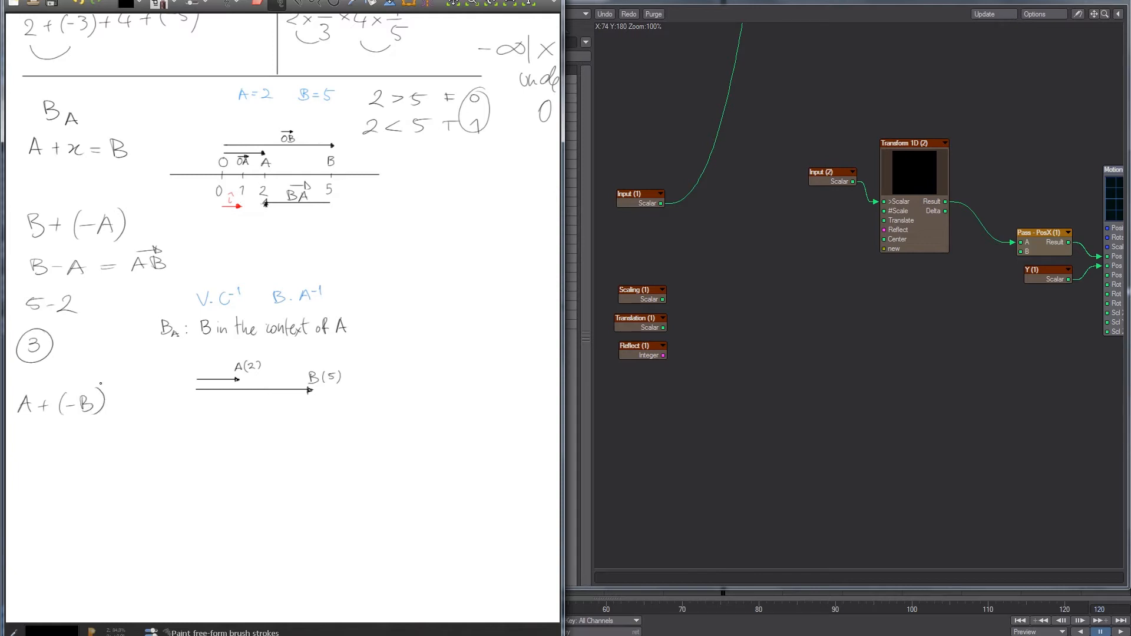
Write A − B, 2 − 5 and −3 on successive lines beneath A + (−B).
{"action": "left_click_drag", "start_coordinate": [19, 446], "coordinate": [34, 447]}
{"action": "left_click_drag", "start_coordinate": [22, 441], "coordinate": [74, 442]}
{"action": "mouse_move", "coordinate": [72, 428]}
{"action": "left_mouse_down"}
{"action": "mouse_move", "coordinate": [74, 443]}
{"action": "mouse_move", "coordinate": [33, 475]}
{"action": "mouse_move", "coordinate": [49, 469]}
{"action": "left_mouse_up"}
{"action": "left_click_drag", "start_coordinate": [59, 462], "coordinate": [61, 474]}
{"action": "left_click_drag", "start_coordinate": [59, 462], "coordinate": [74, 461]}
{"action": "left_click_drag", "start_coordinate": [39, 497], "coordinate": [38, 512]}
Draw a red unit vector i from point B with 0 as its origin, and mark three hops along vector BA to −3.
{"action": "key", "text": "x"}
{"action": "mouse_move", "coordinate": [332, 203]}
{"action": "left_mouse_down", "text": "shift"}
{"action": "mouse_move", "coordinate": [355, 203]}
{"action": "mouse_move", "coordinate": [347, 195]}
{"action": "mouse_move", "coordinate": [328, 209]}
{"action": "left_mouse_up", "text": "shift"}
{"action": "key", "text": "x"}
{"action": "scroll", "coordinate": [334, 152], "scroll_direction": "up", "scroll_amount": 12}
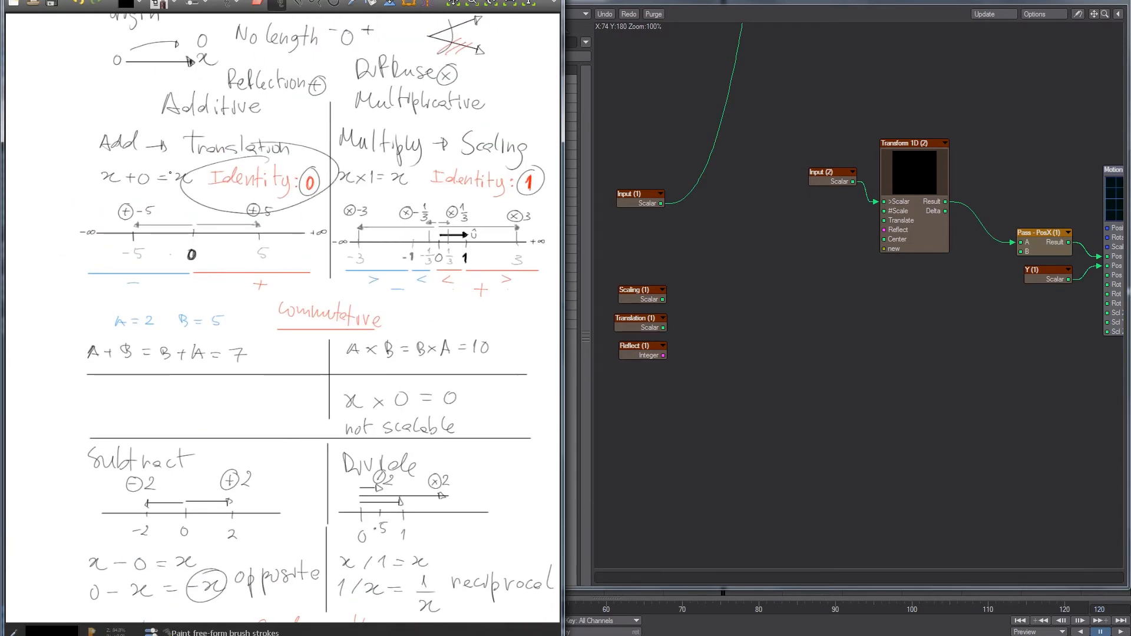
{"action": "scroll", "coordinate": [292, 294], "scroll_direction": "down", "scroll_amount": 10}
{"action": "scroll", "coordinate": [291, 294], "scroll_direction": "down", "scroll_amount": 13}
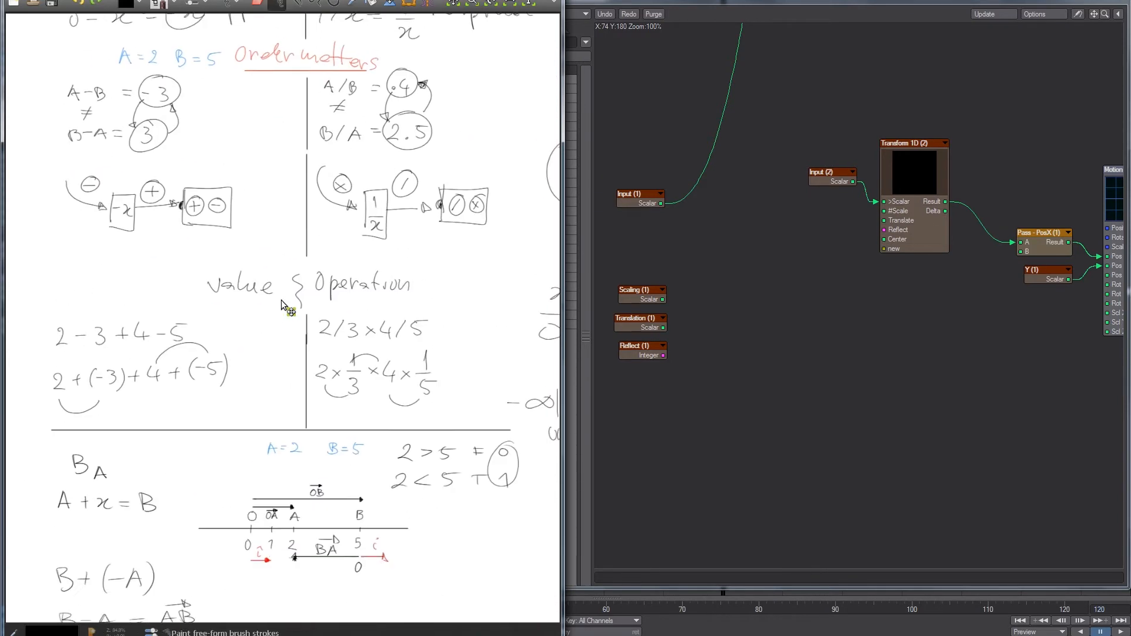
{"action": "key", "text": "ctrl+z"}
{"action": "left_click_drag", "start_coordinate": [363, 423], "coordinate": [298, 424]}
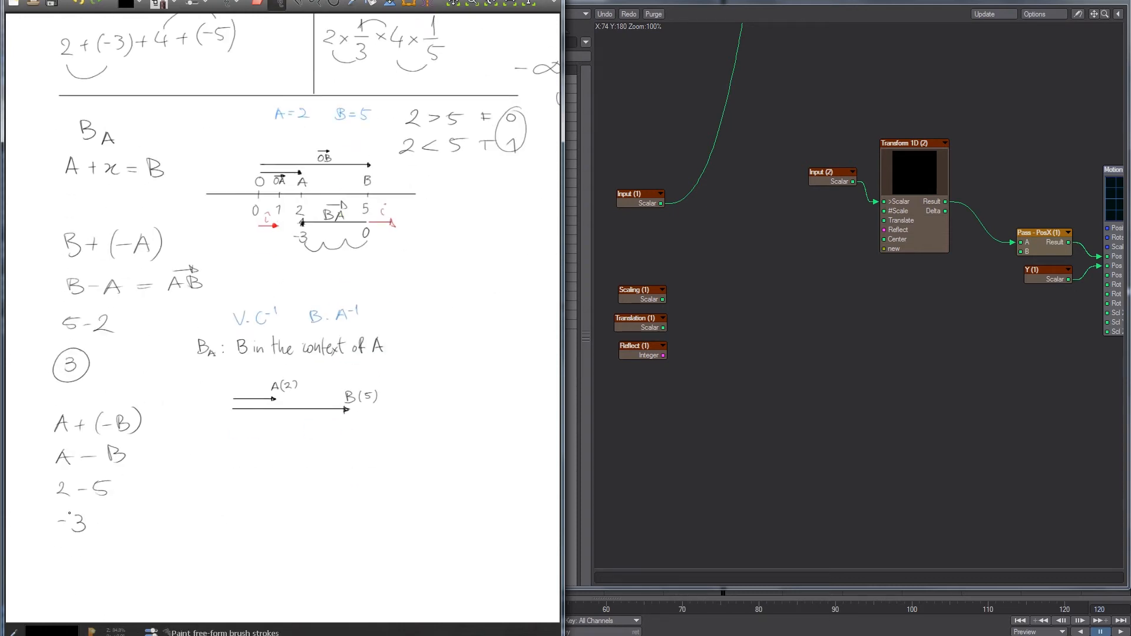
Circle the −3 result and link it to the circled 3 with a curved line.
{"action": "left_click_drag", "start_coordinate": [89, 505], "coordinate": [51, 512]}
{"action": "middle_click_drag", "start_coordinate": [52, 511], "coordinate": [94, 466]}
{"action": "mouse_move", "coordinate": [93, 469]}
{"action": "left_mouse_down"}
{"action": "mouse_move", "coordinate": [74, 451]}
{"action": "mouse_move", "coordinate": [100, 336]}
{"action": "mouse_move", "coordinate": [98, 462]}
{"action": "left_mouse_up"}
{"action": "key", "text": "ctrl+z"}
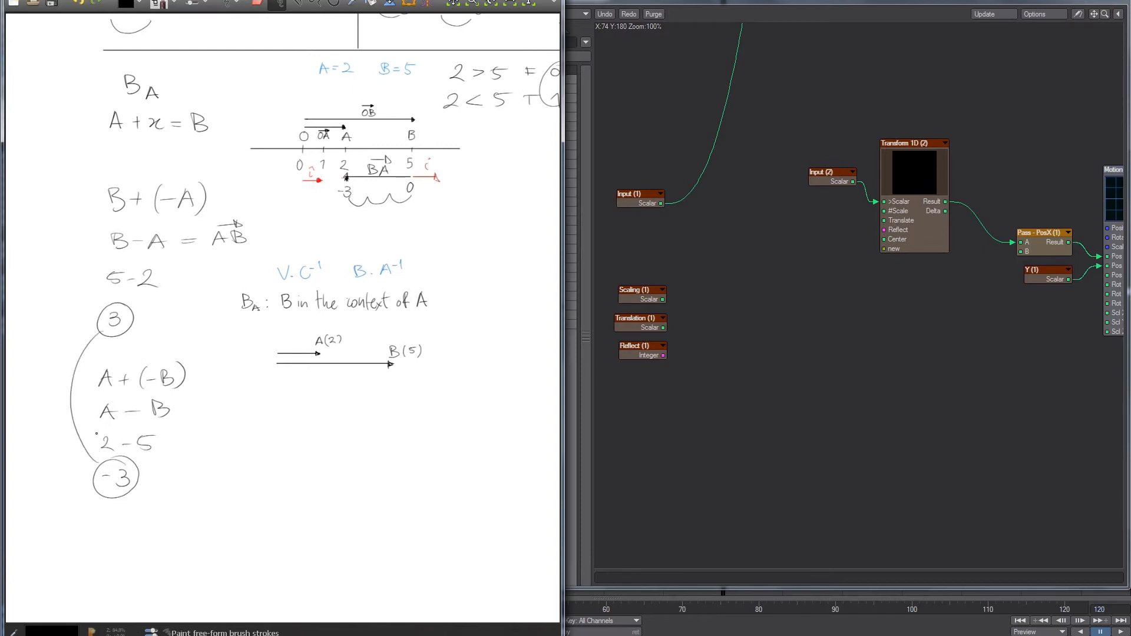
Write the word "opposite" beside the curve linking 3 and −3.
{"action": "middle_click_drag", "start_coordinate": [53, 416], "coordinate": [158, 380]}
{"action": "left_click_drag", "start_coordinate": [84, 348], "coordinate": [121, 349]}
{"action": "mouse_move", "coordinate": [133, 347]}
{"action": "left_mouse_down"}
{"action": "mouse_move", "coordinate": [128, 357]}
{"action": "mouse_move", "coordinate": [139, 358]}
{"action": "left_mouse_up"}
{"action": "left_click_drag", "start_coordinate": [143, 337], "coordinate": [145, 357]}
{"action": "left_click_drag", "start_coordinate": [138, 347], "coordinate": [165, 356]}
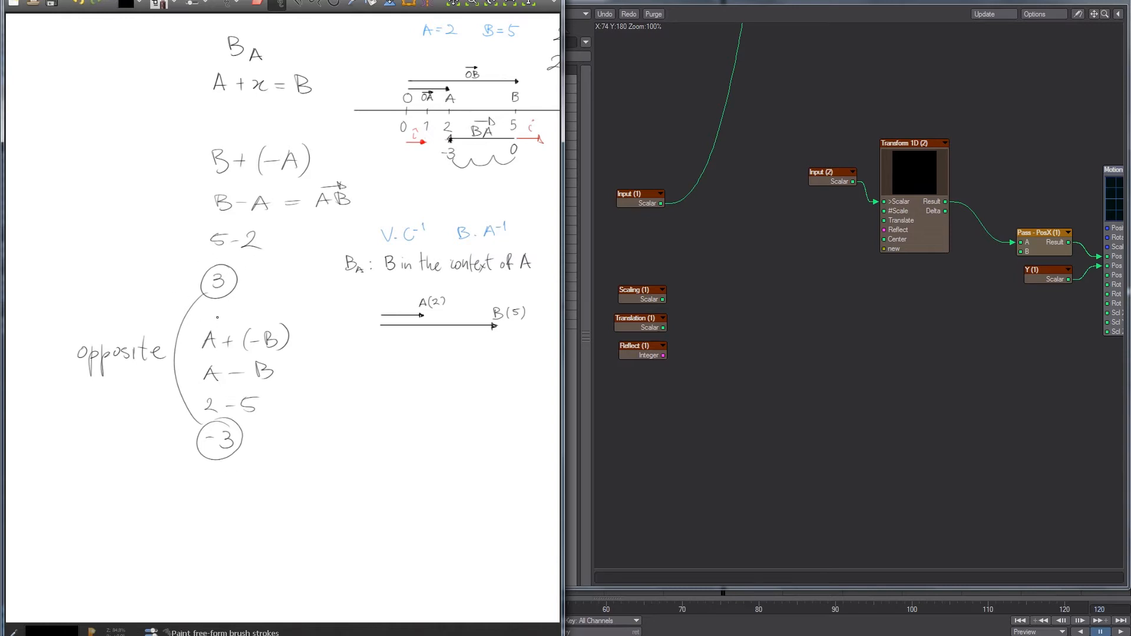
Write the heading "Position Delta" beneath the circled −3.
{"action": "middle_click_drag", "start_coordinate": [354, 295], "coordinate": [264, 286]}
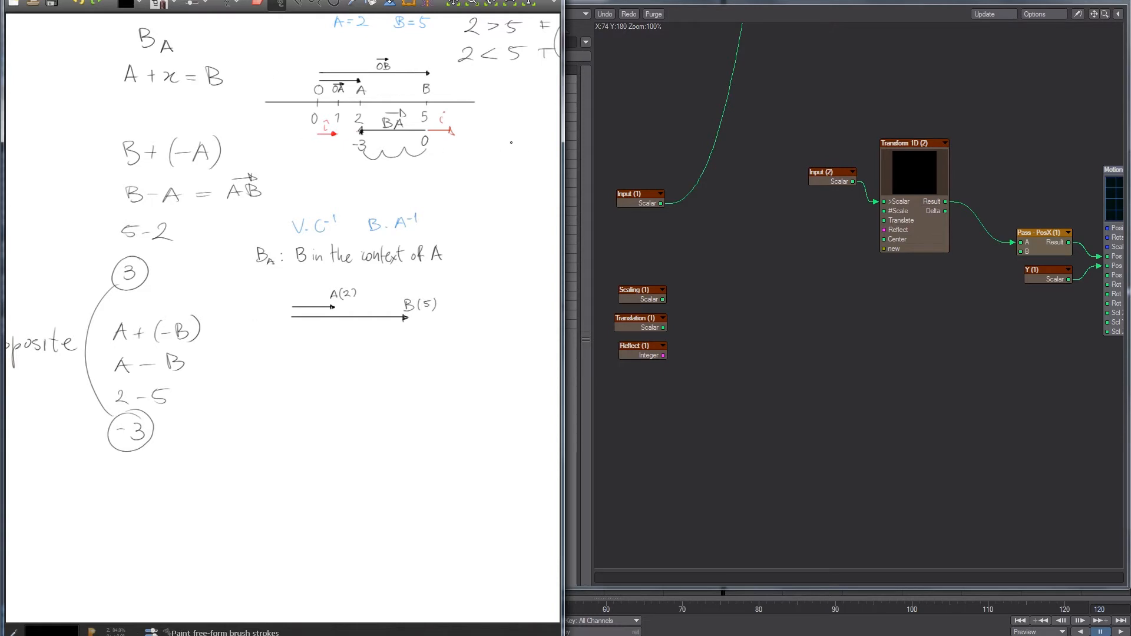
{"action": "mouse_move", "coordinate": [218, 346]}
{"action": "middle_mouse_down"}
{"action": "mouse_move", "coordinate": [230, 243]}
{"action": "mouse_move", "coordinate": [288, 212]}
{"action": "middle_mouse_up"}
{"action": "left_click_drag", "start_coordinate": [84, 340], "coordinate": [80, 359]}
{"action": "left_click_drag", "start_coordinate": [80, 341], "coordinate": [87, 352]}
{"action": "left_click_drag", "start_coordinate": [99, 353], "coordinate": [98, 359]}
{"action": "mouse_move", "coordinate": [111, 353]}
{"action": "left_mouse_down"}
{"action": "mouse_move", "coordinate": [104, 361]}
{"action": "mouse_move", "coordinate": [134, 348]}
{"action": "mouse_move", "coordinate": [147, 359]}
{"action": "left_mouse_up"}
{"action": "left_click_drag", "start_coordinate": [155, 352], "coordinate": [191, 356]}
{"action": "mouse_move", "coordinate": [190, 335]}
{"action": "left_mouse_down"}
{"action": "mouse_move", "coordinate": [193, 357]}
{"action": "mouse_move", "coordinate": [220, 357]}
{"action": "left_mouse_up"}
{"action": "left_click_drag", "start_coordinate": [236, 335], "coordinate": [237, 357]}
{"action": "left_click_drag", "start_coordinate": [231, 345], "coordinate": [260, 358]}
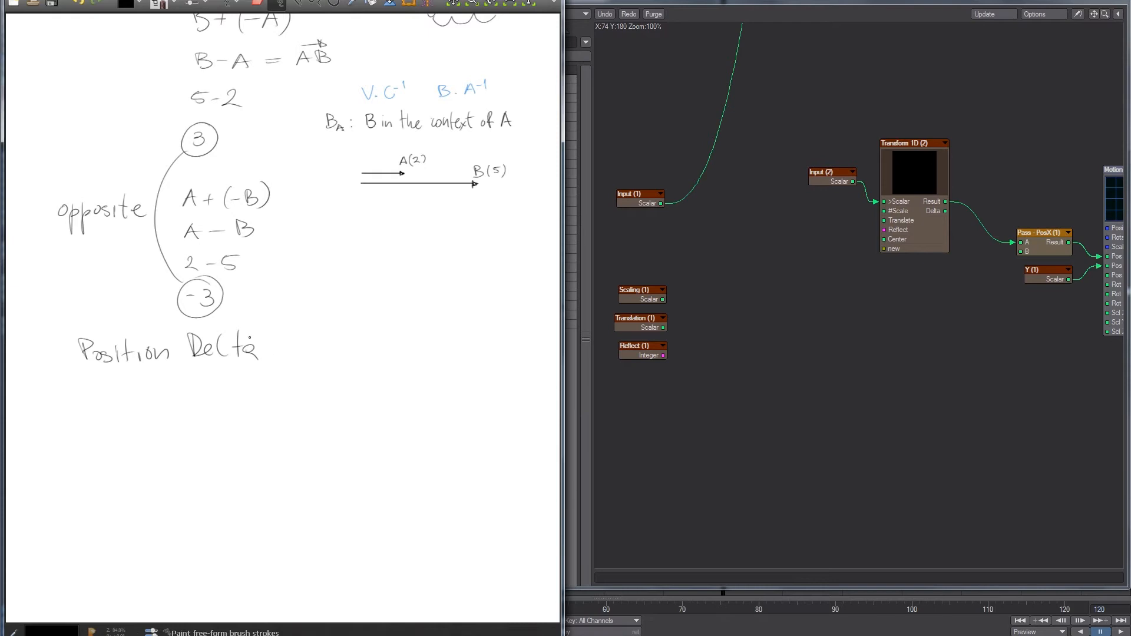
Switch to LightWave Modeler and show the cube with the Morph map active in polygon mode.
{"action": "mouse_move", "coordinate": [234, 92]}
{"action": "middle_mouse_down"}
{"action": "mouse_move", "coordinate": [231, 244]}
{"action": "mouse_move", "coordinate": [160, 268]}
{"action": "middle_mouse_up"}
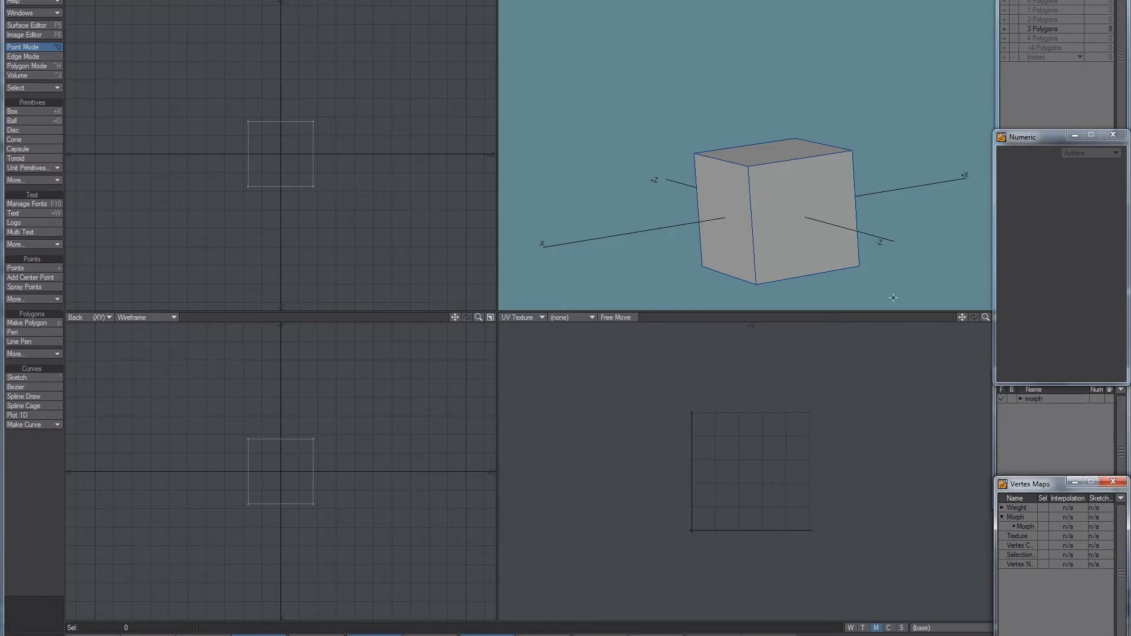
{"action": "left_click_drag", "start_coordinate": [910, 145], "coordinate": [822, 224], "text": "alt"}
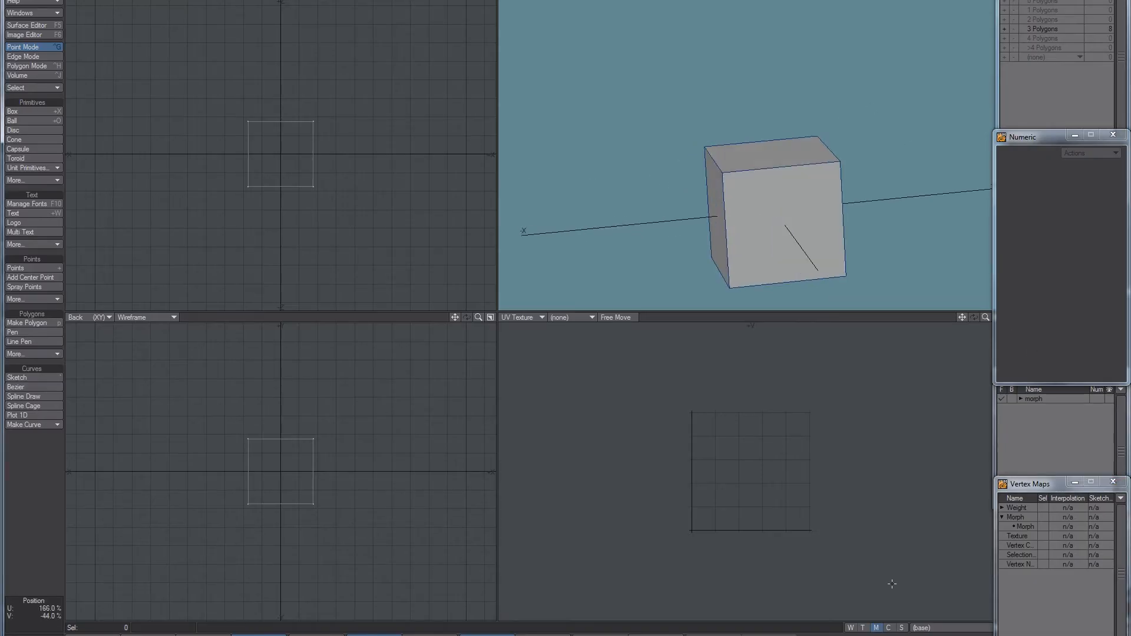
{"action": "left_click", "coordinate": [932, 629]}
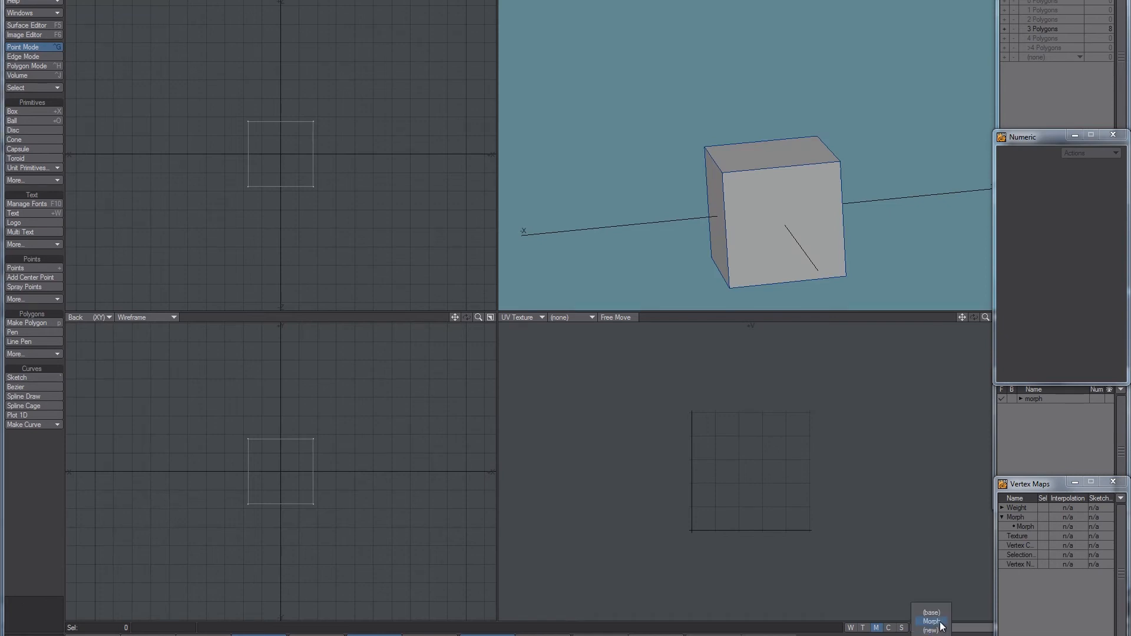
{"action": "left_click", "coordinate": [928, 615]}
{"action": "key", "text": "ctrl+h"}
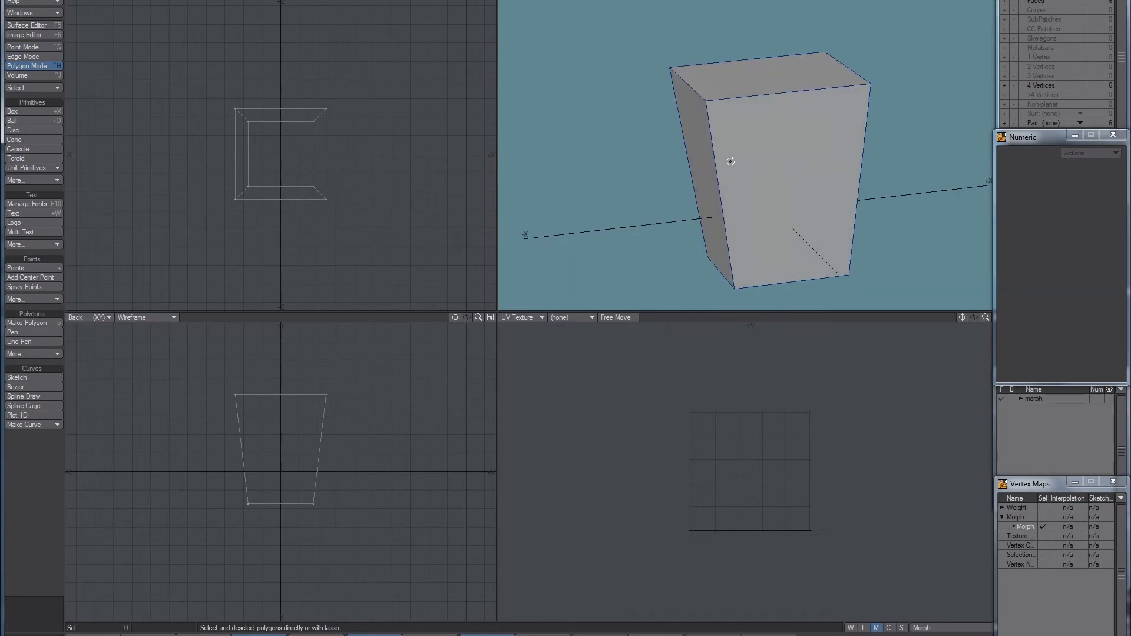
{"action": "left_click_drag", "start_coordinate": [730, 156], "coordinate": [797, 43], "text": "alt"}
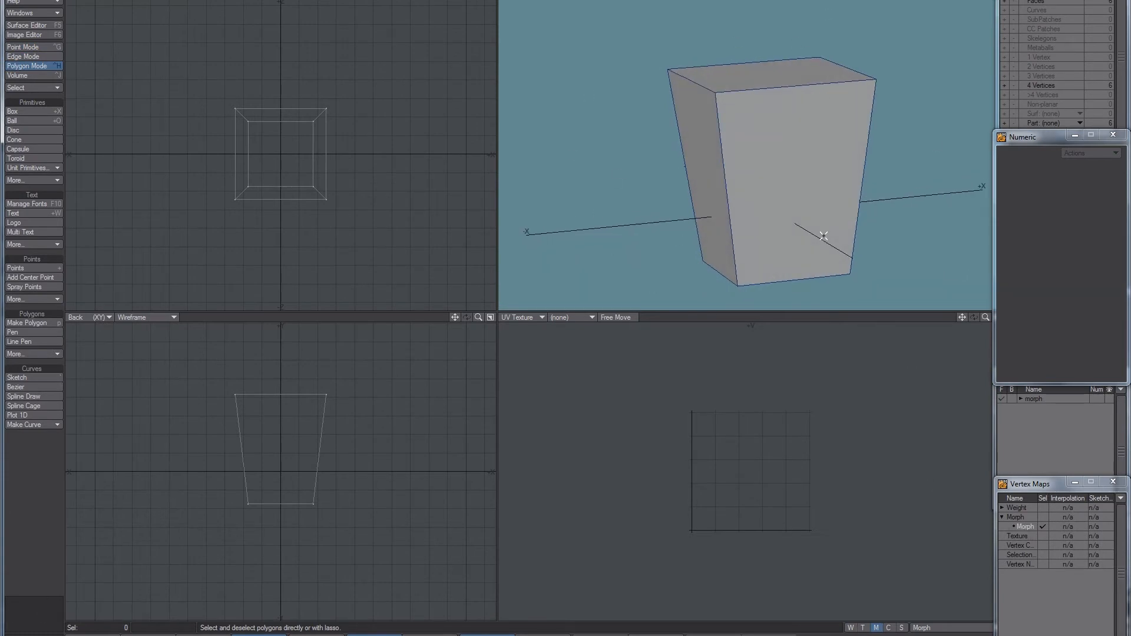
Examine the lines joining the base and morphed cube corners on layer 2 and the same lines gathered at the origin on layer 3.
{"action": "key", "text": "2"}
{"action": "left_click_drag", "start_coordinate": [863, 142], "coordinate": [710, 159], "text": "alt"}
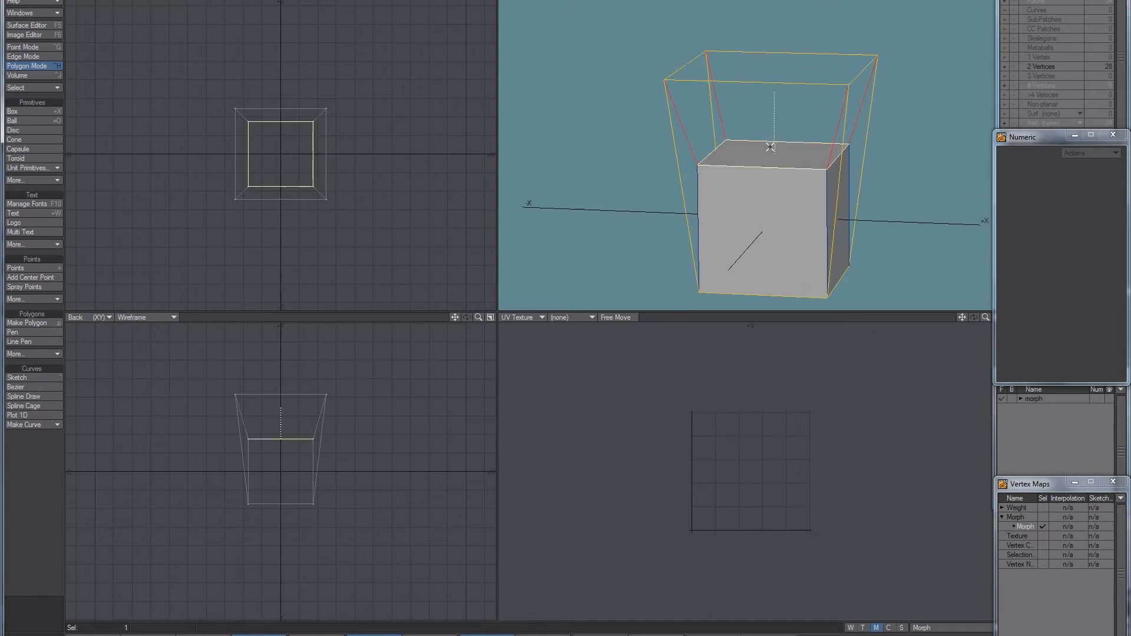
{"action": "key", "text": "ctrl+g"}
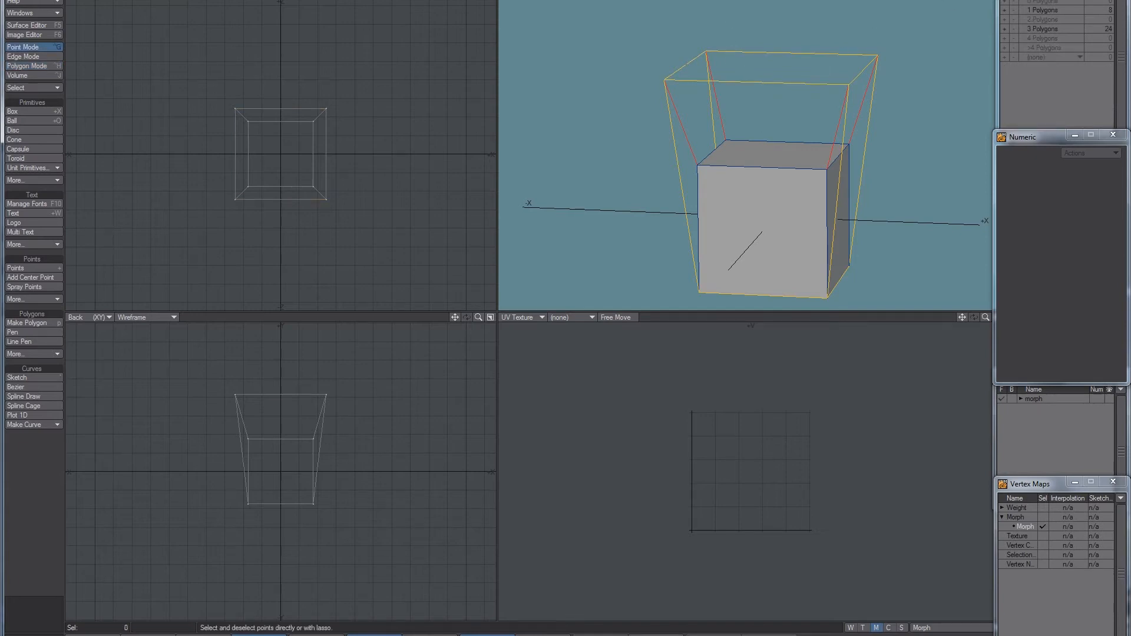
{"action": "key", "text": "3"}
{"action": "left_click_drag", "start_coordinate": [804, 168], "coordinate": [769, 157], "text": "alt"}
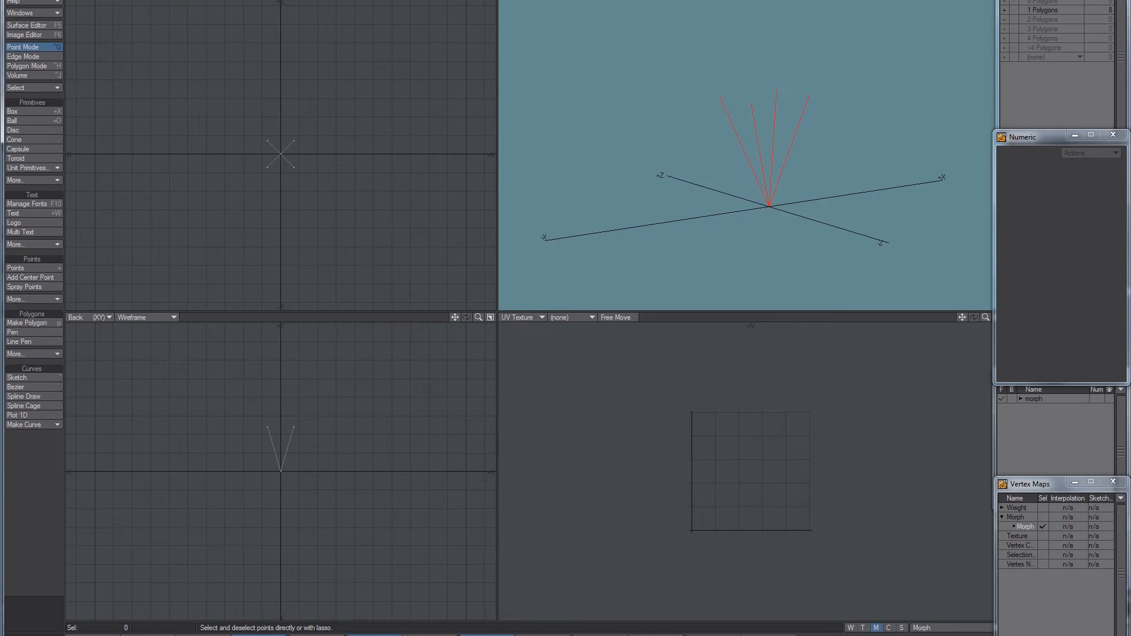
Select a top corner point of the base cube and its morphed counterpart on layer 2 to compare them, and return to polygon mode.
{"action": "key", "text": "2"}
{"action": "left_click", "coordinate": [878, 128]}
{"action": "left_click_drag", "start_coordinate": [876, 103], "coordinate": [848, 131], "text": "alt+shift"}
{"action": "left_click", "coordinate": [895, 36]}
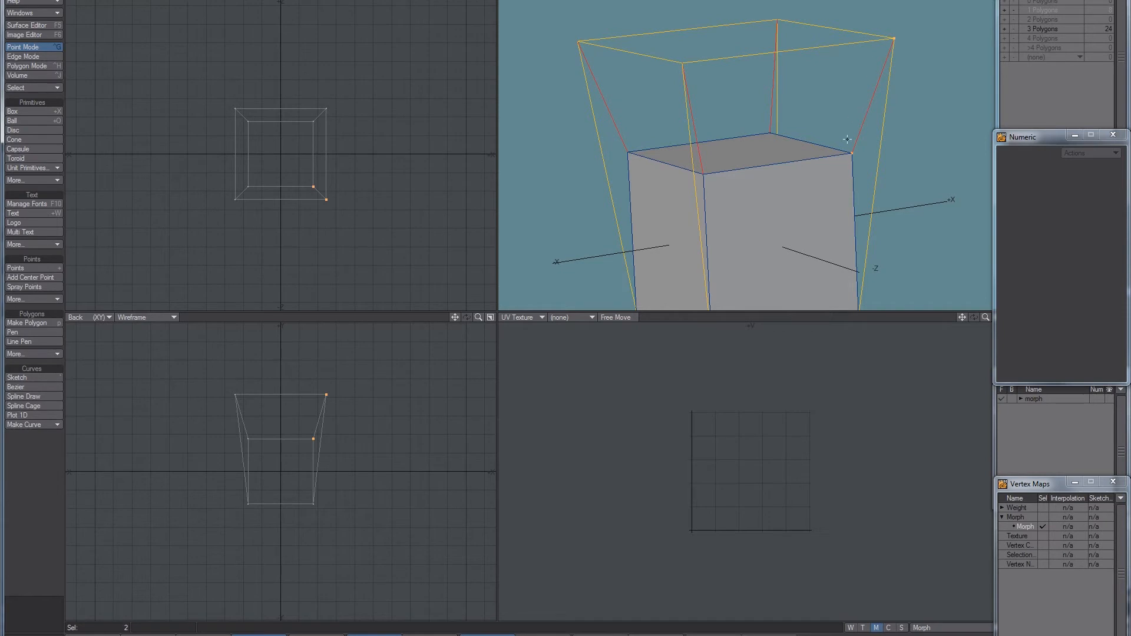
{"action": "key", "text": "ctrl+h"}
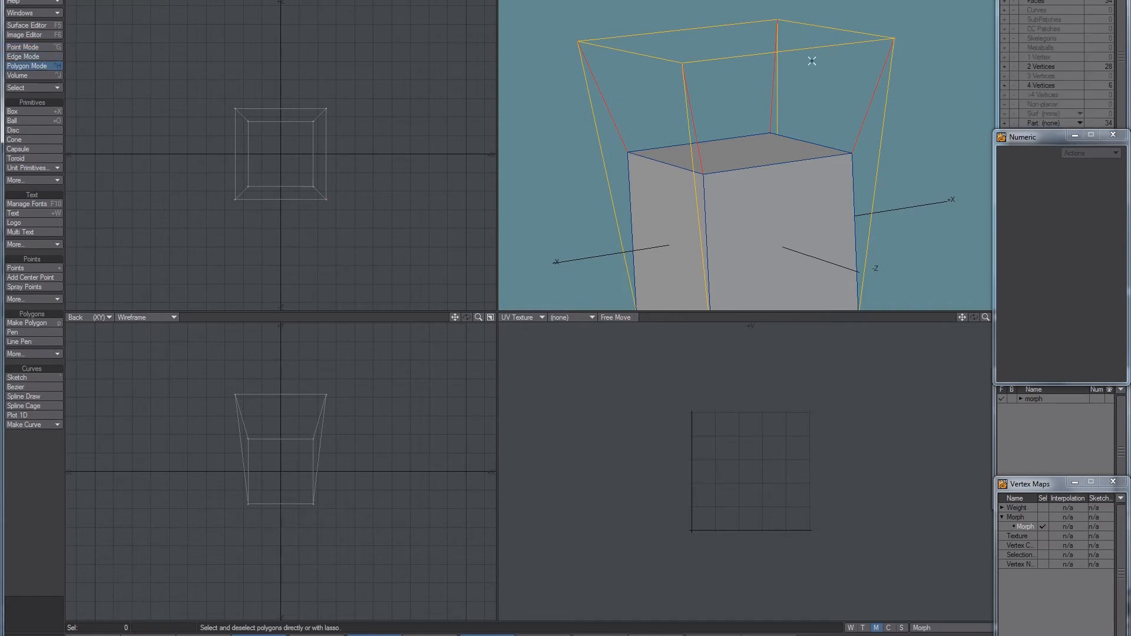
Switch to the MyPaint notes and draw a winding path from a circled A to a circled A' below the "Position Delta" heading.
{"action": "key", "text": "alt+Tab"}
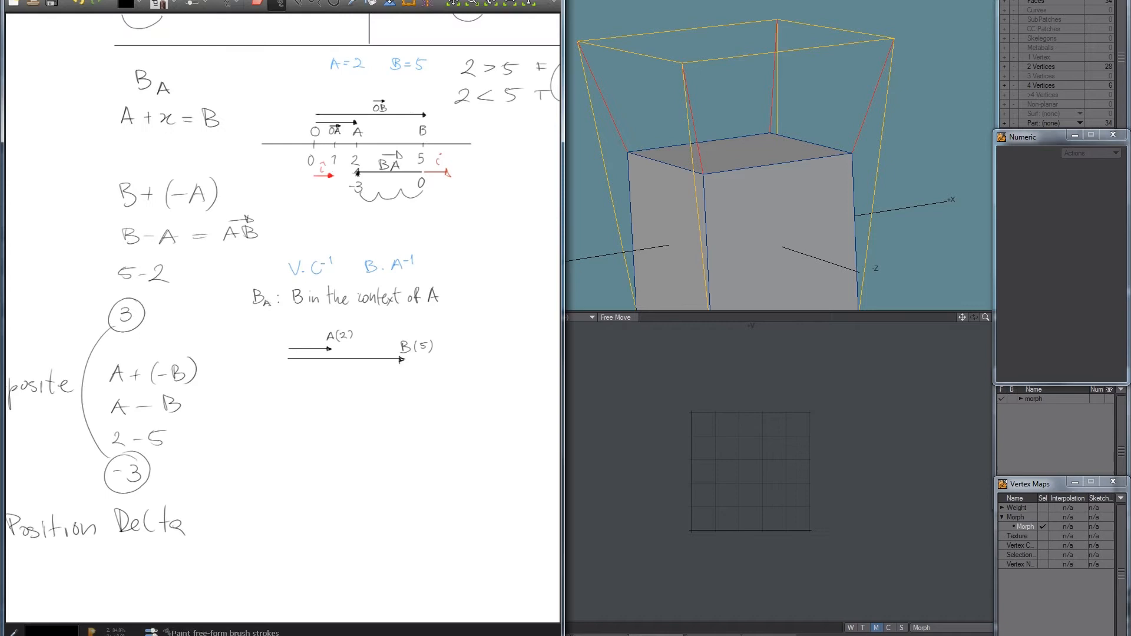
{"action": "mouse_move", "coordinate": [183, 305]}
{"action": "middle_mouse_down"}
{"action": "mouse_move", "coordinate": [214, 247]}
{"action": "mouse_move", "coordinate": [228, 120]}
{"action": "middle_mouse_up"}
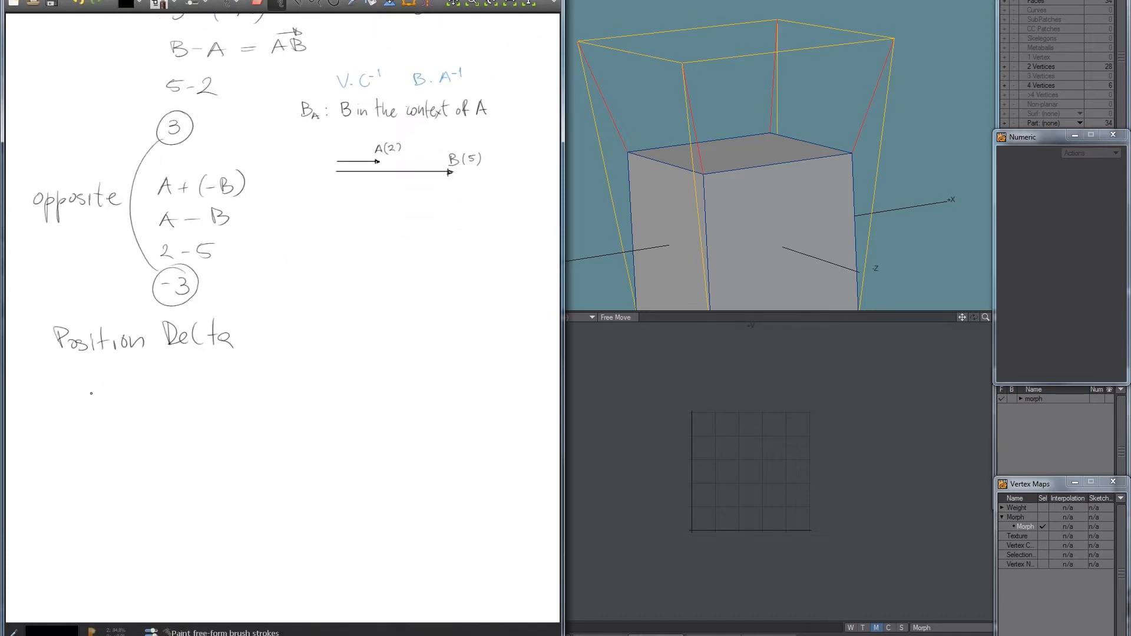
{"action": "left_click_drag", "start_coordinate": [69, 410], "coordinate": [81, 402]}
{"action": "mouse_move", "coordinate": [83, 382]}
{"action": "left_mouse_down"}
{"action": "mouse_move", "coordinate": [123, 386]}
{"action": "mouse_move", "coordinate": [139, 410]}
{"action": "mouse_move", "coordinate": [203, 404]}
{"action": "mouse_move", "coordinate": [187, 468]}
{"action": "mouse_move", "coordinate": [210, 514]}
{"action": "mouse_move", "coordinate": [170, 504]}
{"action": "mouse_move", "coordinate": [140, 475]}
{"action": "mouse_move", "coordinate": [100, 554]}
{"action": "mouse_move", "coordinate": [181, 554]}
{"action": "mouse_move", "coordinate": [179, 527]}
{"action": "mouse_move", "coordinate": [194, 523]}
{"action": "mouse_move", "coordinate": [195, 533]}
{"action": "left_mouse_up"}
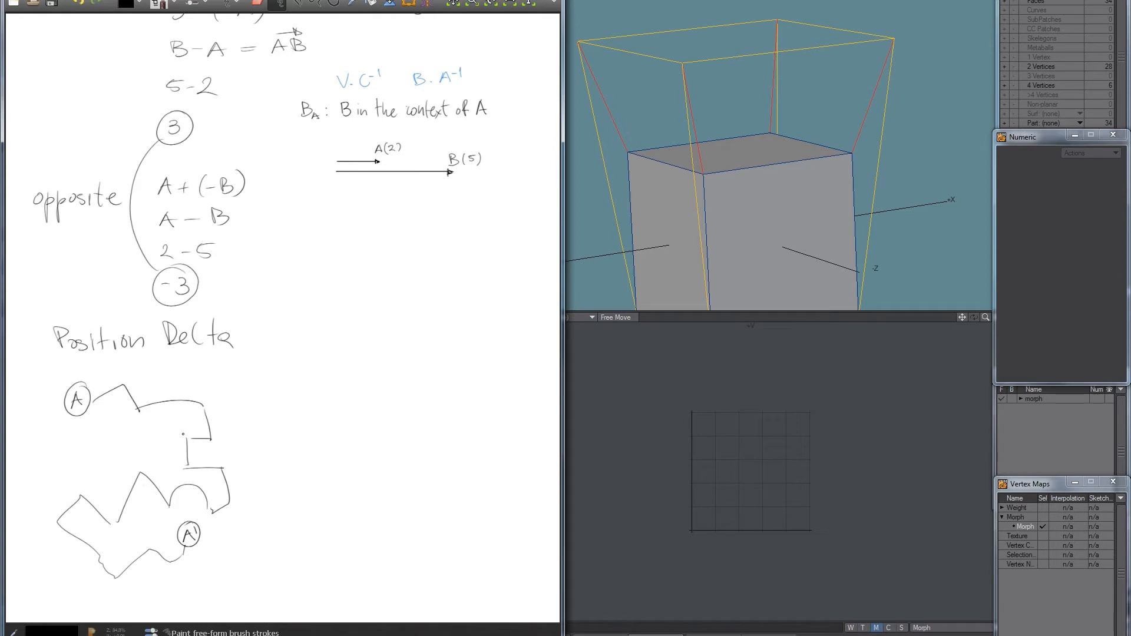
Draw a straight arrow from the circled A to the circled A'.
{"action": "left_click_drag", "start_coordinate": [83, 413], "coordinate": [181, 527], "text": "shift"}
{"action": "mouse_move", "coordinate": [100, 376]}
{"action": "left_mouse_down"}
{"action": "mouse_move", "coordinate": [88, 374]}
{"action": "mouse_move", "coordinate": [178, 553]}
{"action": "left_mouse_up"}
{"action": "key", "text": "ctrl+z"}
{"action": "key", "text": "ctrl+z"}
{"action": "left_click_drag", "start_coordinate": [94, 378], "coordinate": [93, 383]}
{"action": "key", "text": "ctrl+z"}
Switch to LightWave Modeler and reshape the morphed cube by moving its top corner points with the Drag tool.
{"action": "left_click", "coordinate": [857, 90]}
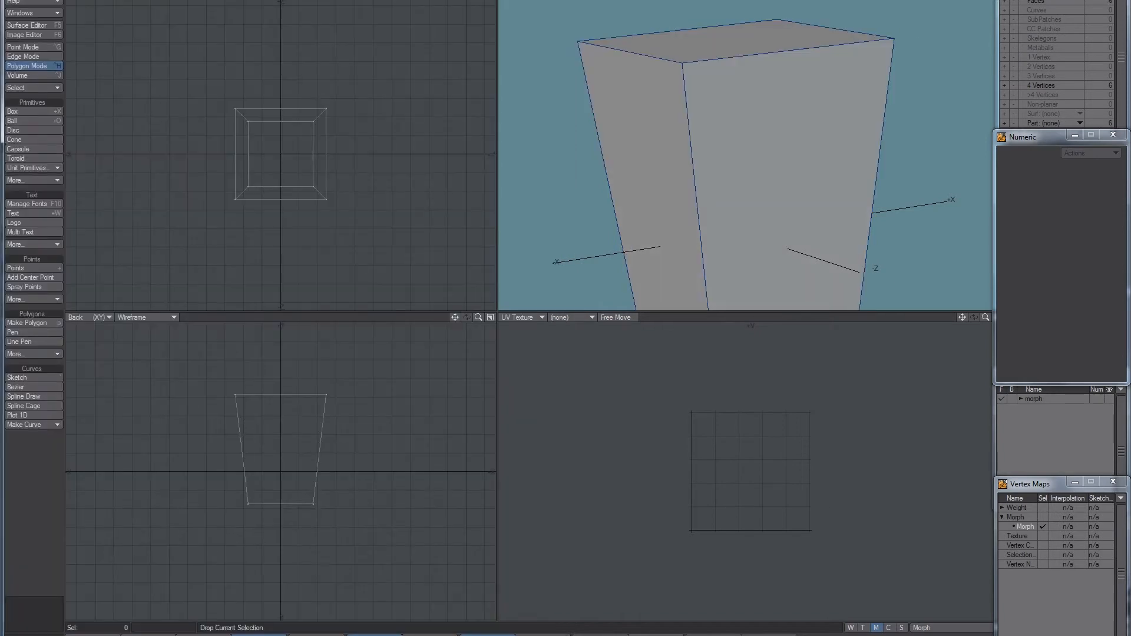
{"action": "key", "text": "ctrl+t"}
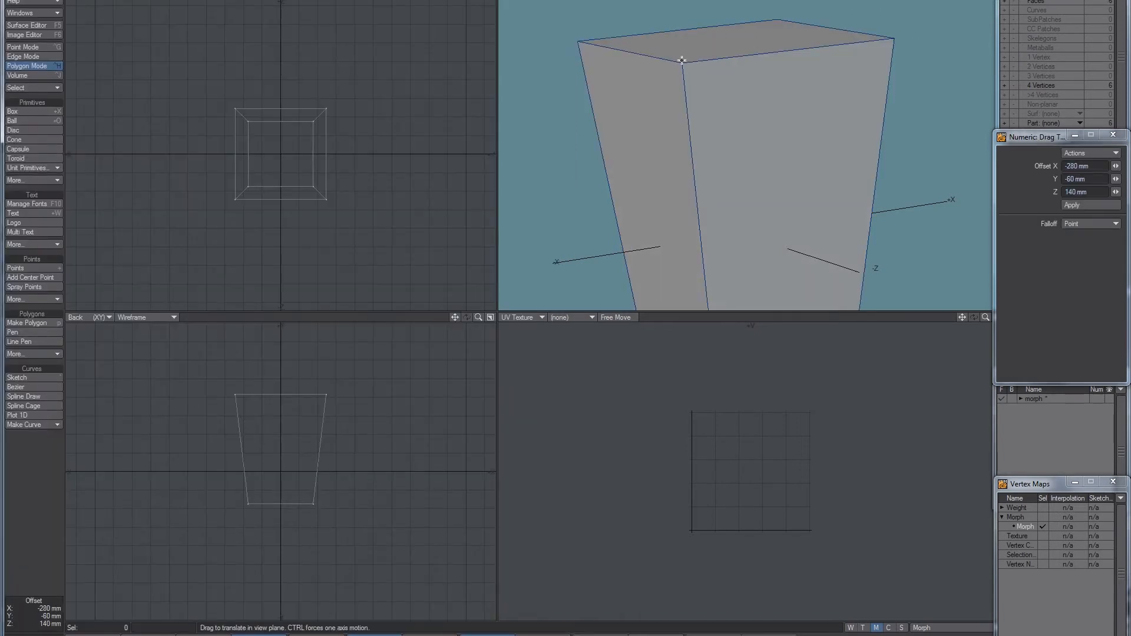
{"action": "left_click_drag", "start_coordinate": [682, 63], "coordinate": [711, 82]}
{"action": "left_click_drag", "start_coordinate": [579, 41], "coordinate": [573, 74]}
{"action": "left_click_drag", "start_coordinate": [894, 39], "coordinate": [935, 83]}
{"action": "left_click_drag", "start_coordinate": [776, 19], "coordinate": [783, 40]}
{"action": "left_click_drag", "start_coordinate": [711, 83], "coordinate": [623, 91]}
{"action": "key", "text": "space"}
{"action": "key", "text": "2"}
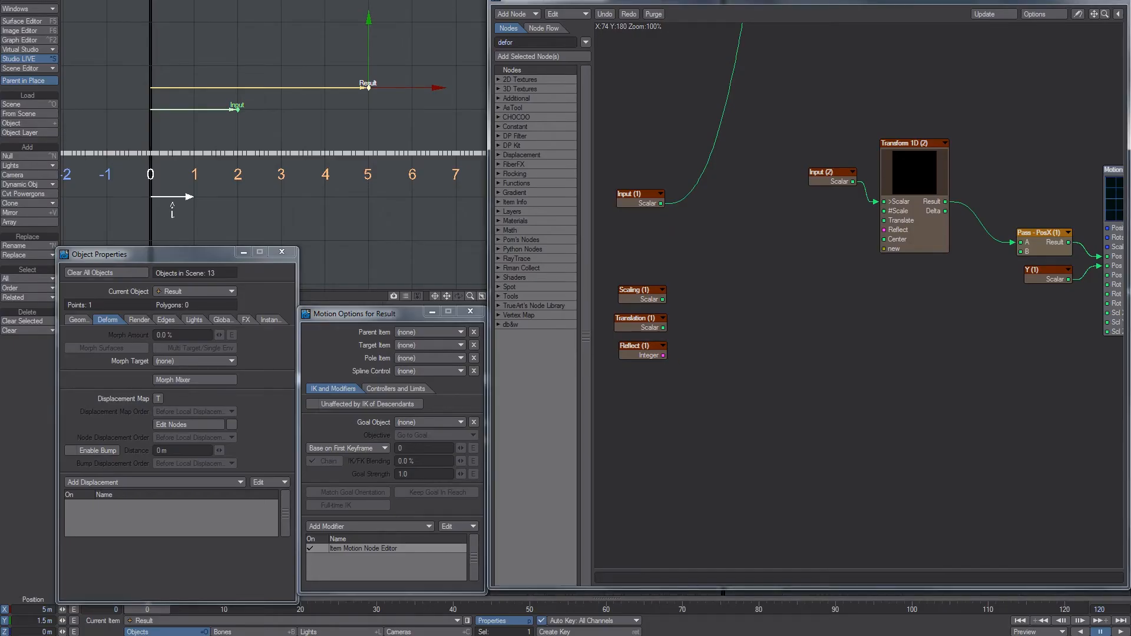
Switch back to the MyPaint notes and review the A to A' sketch and the number line notes.
{"action": "key", "text": "alt+Tab"}
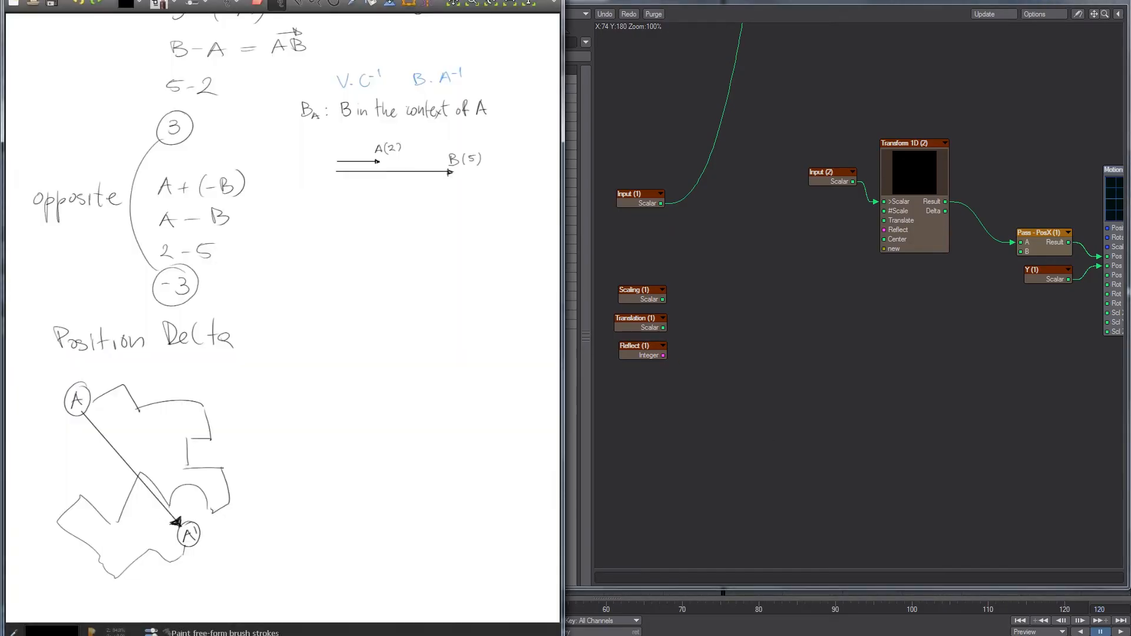
{"action": "middle_click_drag", "start_coordinate": [289, 264], "coordinate": [147, 287]}
{"action": "mouse_move", "coordinate": [338, 197]}
{"action": "middle_mouse_down"}
{"action": "mouse_move", "coordinate": [242, 348]}
{"action": "mouse_move", "coordinate": [243, 387]}
{"action": "middle_mouse_up"}
{"action": "middle_click_drag", "start_coordinate": [222, 260], "coordinate": [419, 162]}
{"action": "middle_click_drag", "start_coordinate": [96, 436], "coordinate": [122, 423]}
{"action": "mouse_move", "coordinate": [103, 410]}
{"action": "left_mouse_down"}
{"action": "mouse_move", "coordinate": [156, 477]}
{"action": "mouse_move", "coordinate": [118, 395]}
{"action": "left_mouse_up"}
{"action": "key", "text": "ctrl+z"}
Write the heading "Scaling Factor" below the "undefined 0" note.
{"action": "mouse_move", "coordinate": [491, 279]}
{"action": "middle_mouse_down"}
{"action": "mouse_move", "coordinate": [242, 333]}
{"action": "mouse_move", "coordinate": [241, 321]}
{"action": "middle_mouse_up"}
{"action": "middle_click_drag", "start_coordinate": [332, 138], "coordinate": [313, 182]}
{"action": "mouse_move", "coordinate": [334, 116]}
{"action": "left_mouse_down"}
{"action": "mouse_move", "coordinate": [318, 135]}
{"action": "mouse_move", "coordinate": [352, 134]}
{"action": "left_mouse_up"}
{"action": "left_click_drag", "start_coordinate": [363, 126], "coordinate": [371, 136]}
{"action": "mouse_move", "coordinate": [379, 125]}
{"action": "left_mouse_down"}
{"action": "mouse_move", "coordinate": [380, 137]}
{"action": "mouse_move", "coordinate": [411, 137]}
{"action": "left_mouse_up"}
{"action": "mouse_move", "coordinate": [411, 118]}
{"action": "left_mouse_down"}
{"action": "mouse_move", "coordinate": [426, 117]}
{"action": "mouse_move", "coordinate": [422, 128]}
{"action": "left_mouse_up"}
{"action": "left_click_drag", "start_coordinate": [429, 129], "coordinate": [428, 135]}
{"action": "left_click_drag", "start_coordinate": [436, 136], "coordinate": [448, 139]}
{"action": "left_click_drag", "start_coordinate": [458, 115], "coordinate": [457, 139]}
{"action": "left_click_drag", "start_coordinate": [451, 126], "coordinate": [471, 131]}
{"action": "left_click_drag", "start_coordinate": [478, 129], "coordinate": [480, 144]}
{"action": "left_click_drag", "start_coordinate": [479, 135], "coordinate": [490, 127]}
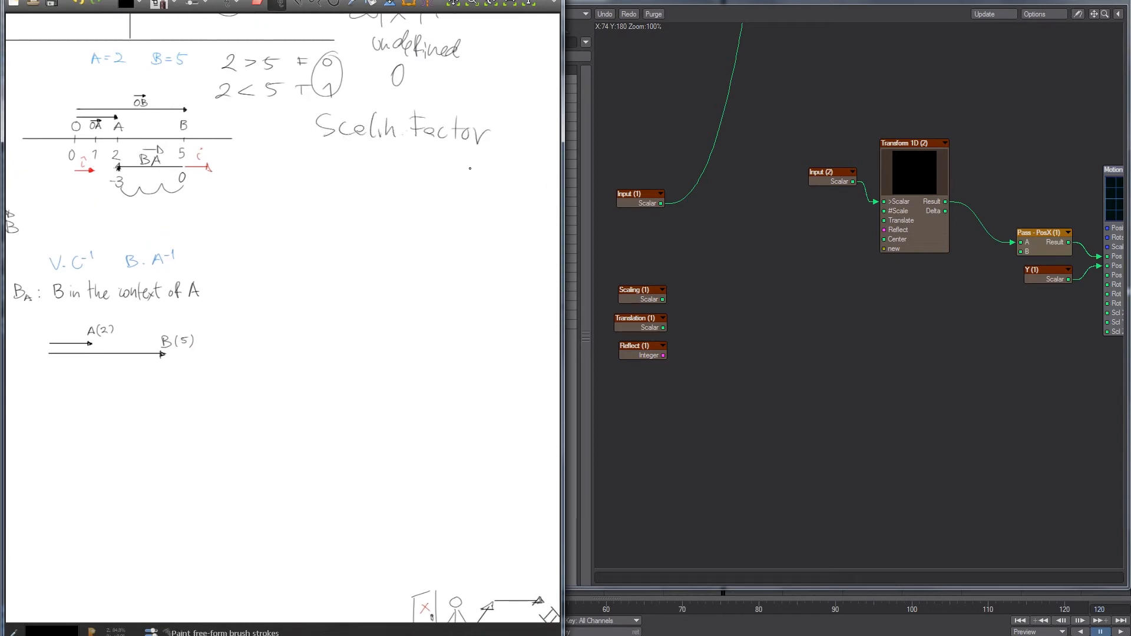
{"action": "left_click_drag", "start_coordinate": [405, 129], "coordinate": [389, 152]}
Write B with subscript A and the equation A × x = B beneath the scaling factor heading.
{"action": "middle_click_drag", "start_coordinate": [187, 265], "coordinate": [291, 231]}
{"action": "middle_click_drag", "start_coordinate": [88, 293], "coordinate": [141, 301]}
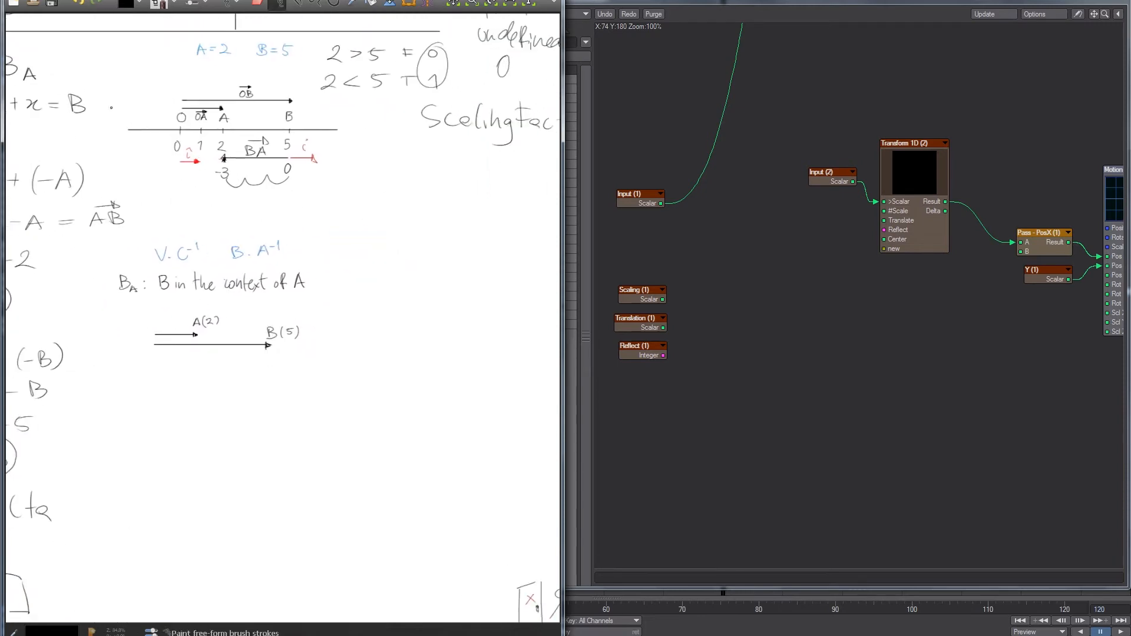
{"action": "middle_click_drag", "start_coordinate": [111, 107], "coordinate": [157, 108]}
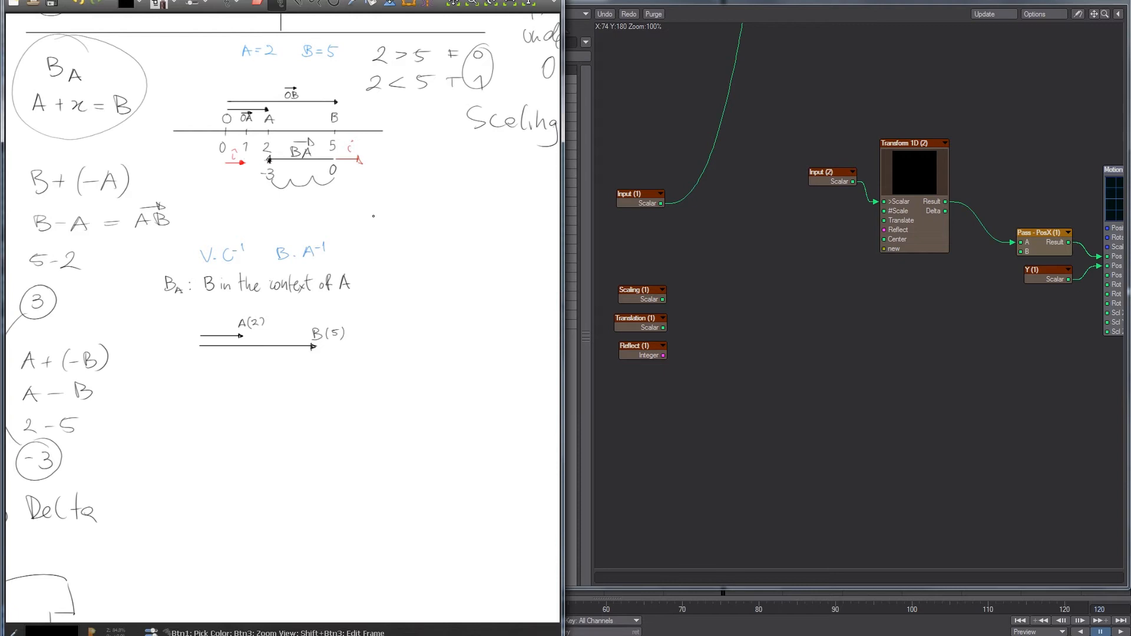
{"action": "mouse_move", "coordinate": [426, 137]}
{"action": "left_mouse_down"}
{"action": "mouse_move", "coordinate": [435, 147]}
{"action": "mouse_move", "coordinate": [428, 155]}
{"action": "mouse_move", "coordinate": [461, 153]}
{"action": "left_mouse_up"}
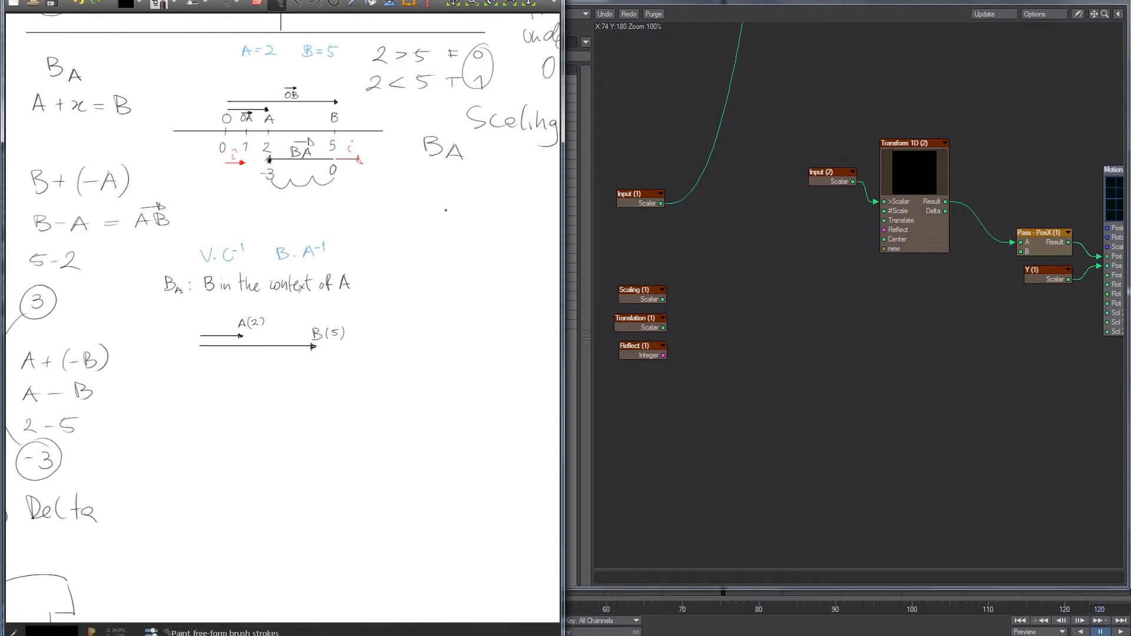
{"action": "left_click_drag", "start_coordinate": [415, 188], "coordinate": [424, 182]}
{"action": "left_click_drag", "start_coordinate": [431, 174], "coordinate": [467, 187]}
{"action": "left_click_drag", "start_coordinate": [467, 175], "coordinate": [448, 188]}
{"action": "middle_click_drag", "start_coordinate": [480, 150], "coordinate": [444, 140]}
{"action": "left_click_drag", "start_coordinate": [446, 166], "coordinate": [469, 178]}
{"action": "left_click_drag", "start_coordinate": [469, 157], "coordinate": [470, 178]}
{"action": "middle_click_drag", "start_coordinate": [428, 184], "coordinate": [475, 176]}
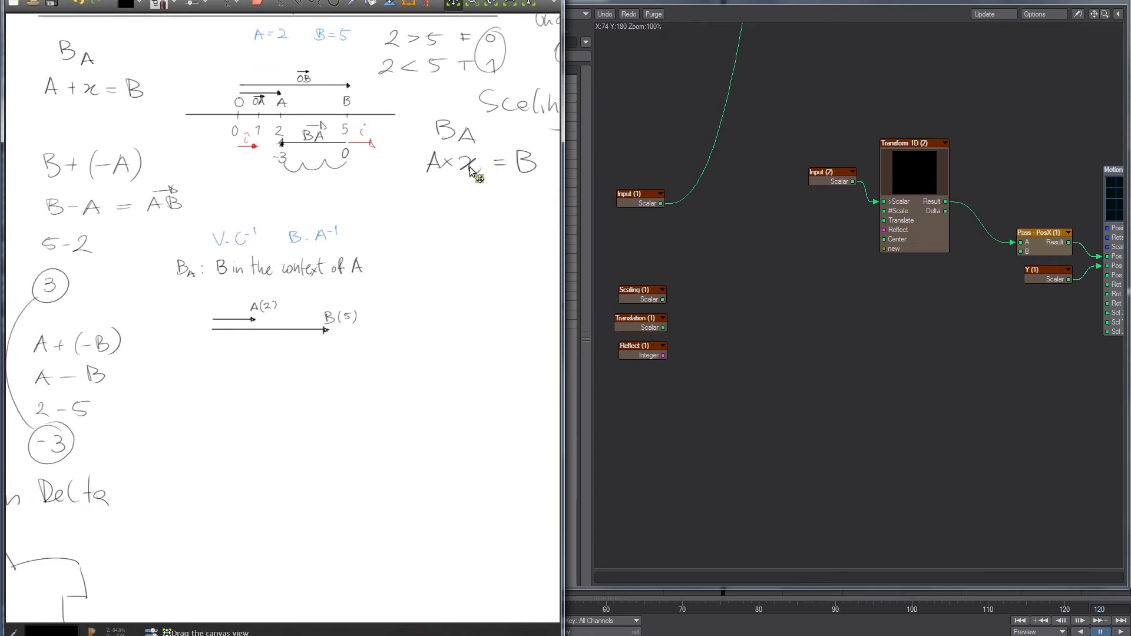
Write B × 1/A beneath the equation A × x = B.
{"action": "mouse_move", "coordinate": [338, 210]}
{"action": "left_mouse_down"}
{"action": "mouse_move", "coordinate": [276, 246]}
{"action": "mouse_move", "coordinate": [342, 214]}
{"action": "left_mouse_up"}
{"action": "key", "text": "ctrl+z"}
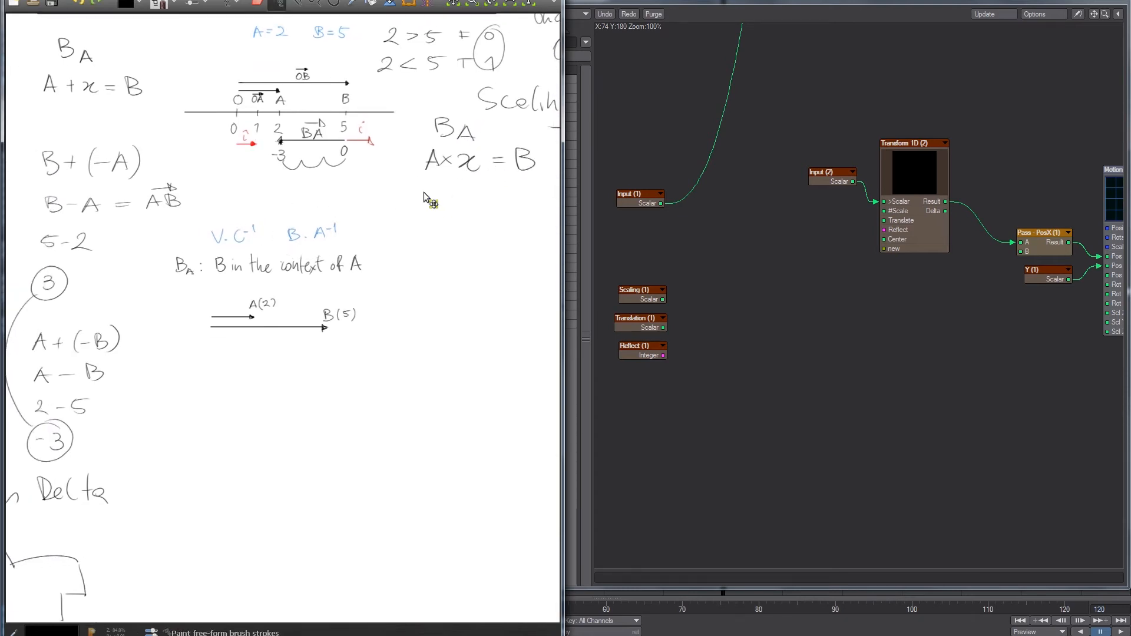
{"action": "middle_click_drag", "start_coordinate": [429, 196], "coordinate": [389, 181]}
{"action": "left_click_drag", "start_coordinate": [388, 181], "coordinate": [389, 201]}
{"action": "mouse_move", "coordinate": [390, 181]}
{"action": "left_mouse_down"}
{"action": "mouse_move", "coordinate": [401, 190]}
{"action": "mouse_move", "coordinate": [390, 200]}
{"action": "mouse_move", "coordinate": [451, 194]}
{"action": "mouse_move", "coordinate": [422, 200]}
{"action": "left_mouse_up"}
{"action": "mouse_move", "coordinate": [422, 193]}
{"action": "left_mouse_down"}
{"action": "mouse_move", "coordinate": [415, 200]}
{"action": "mouse_move", "coordinate": [449, 215]}
{"action": "left_mouse_up"}
{"action": "left_click_drag", "start_coordinate": [457, 169], "coordinate": [459, 174]}
{"action": "key", "text": "ctrl+z"}
{"action": "middle_click_drag", "start_coordinate": [336, 222], "coordinate": [520, 220]}
{"action": "mouse_move", "coordinate": [238, 174]}
{"action": "left_mouse_down"}
{"action": "mouse_move", "coordinate": [254, 204]}
{"action": "mouse_move", "coordinate": [235, 173]}
{"action": "left_mouse_up"}
{"action": "key", "text": "ctrl+z"}
{"action": "mouse_move", "coordinate": [260, 118]}
{"action": "left_mouse_down"}
{"action": "mouse_move", "coordinate": [235, 130]}
{"action": "mouse_move", "coordinate": [260, 109]}
{"action": "left_mouse_up"}
{"action": "key", "text": "ctrl+z"}
{"action": "middle_click_drag", "start_coordinate": [518, 170], "coordinate": [317, 150]}
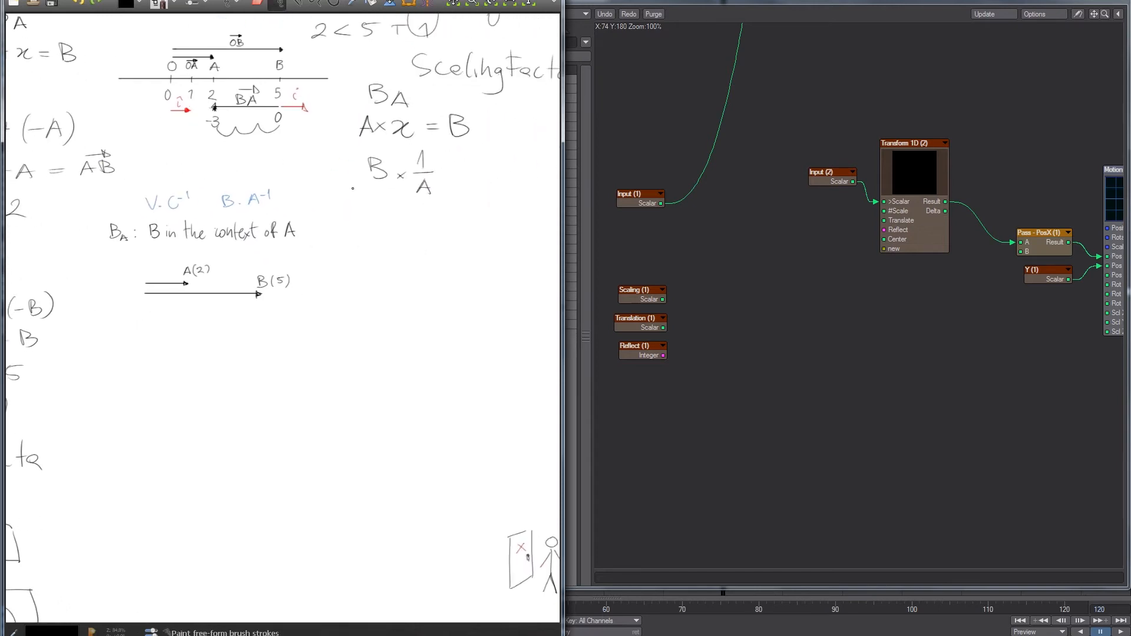
Continue the calculation beneath B × 1/A with the lines B/A, 5/2 and 2.5.
{"action": "middle_click_drag", "start_coordinate": [387, 186], "coordinate": [380, 195]}
{"action": "mouse_move", "coordinate": [365, 215]}
{"action": "left_mouse_down"}
{"action": "mouse_move", "coordinate": [366, 235]}
{"action": "mouse_move", "coordinate": [416, 237]}
{"action": "mouse_move", "coordinate": [363, 269]}
{"action": "left_mouse_up"}
{"action": "left_click_drag", "start_coordinate": [363, 252], "coordinate": [378, 252]}
{"action": "mouse_move", "coordinate": [394, 248]}
{"action": "left_mouse_down"}
{"action": "mouse_move", "coordinate": [382, 270]}
{"action": "mouse_move", "coordinate": [413, 269]}
{"action": "mouse_move", "coordinate": [377, 301]}
{"action": "mouse_move", "coordinate": [410, 285]}
{"action": "left_mouse_up"}
{"action": "left_click", "coordinate": [381, 295]}
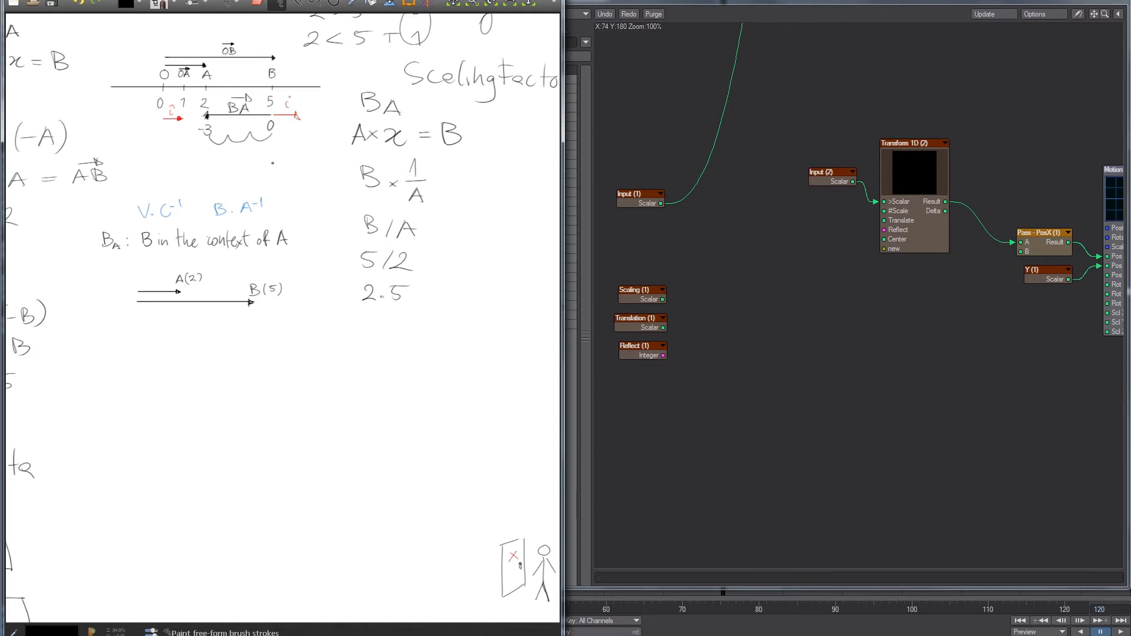
Draw a straight red arrow beneath the number line, spanning from 0 to 2.
{"action": "key", "text": "x"}
{"action": "key", "text": "shift"}
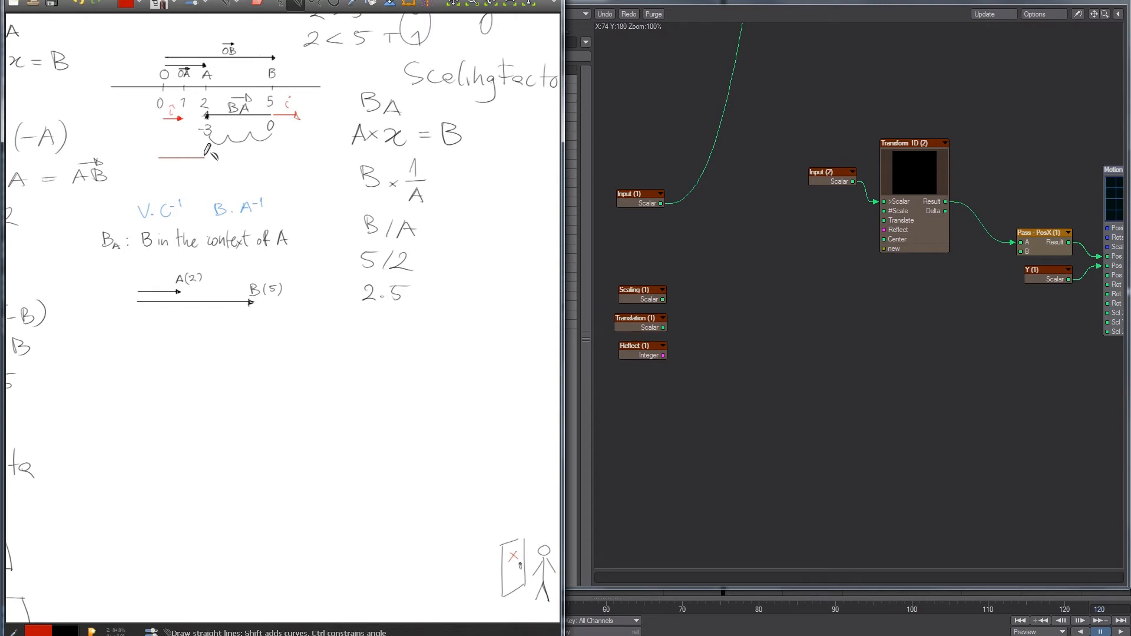
{"action": "key", "text": "b"}
{"action": "key", "text": "x"}
Label the red arrow from 0 to 2 with î in red.
{"action": "scroll", "coordinate": [283, 318], "scroll_direction": "up", "scroll_amount": 10}
{"action": "mouse_move", "coordinate": [212, 140]}
{"action": "middle_mouse_down"}
{"action": "mouse_move", "coordinate": [232, 396]}
{"action": "mouse_move", "coordinate": [224, 555]}
{"action": "middle_mouse_up"}
{"action": "left_click_drag", "start_coordinate": [308, 188], "coordinate": [301, 188]}
{"action": "key", "text": "ctrl+z"}
{"action": "middle_click_drag", "start_coordinate": [301, 187], "coordinate": [325, 57]}
{"action": "scroll", "coordinate": [147, 334], "scroll_direction": "down", "scroll_amount": 10}
{"action": "key", "text": "x"}
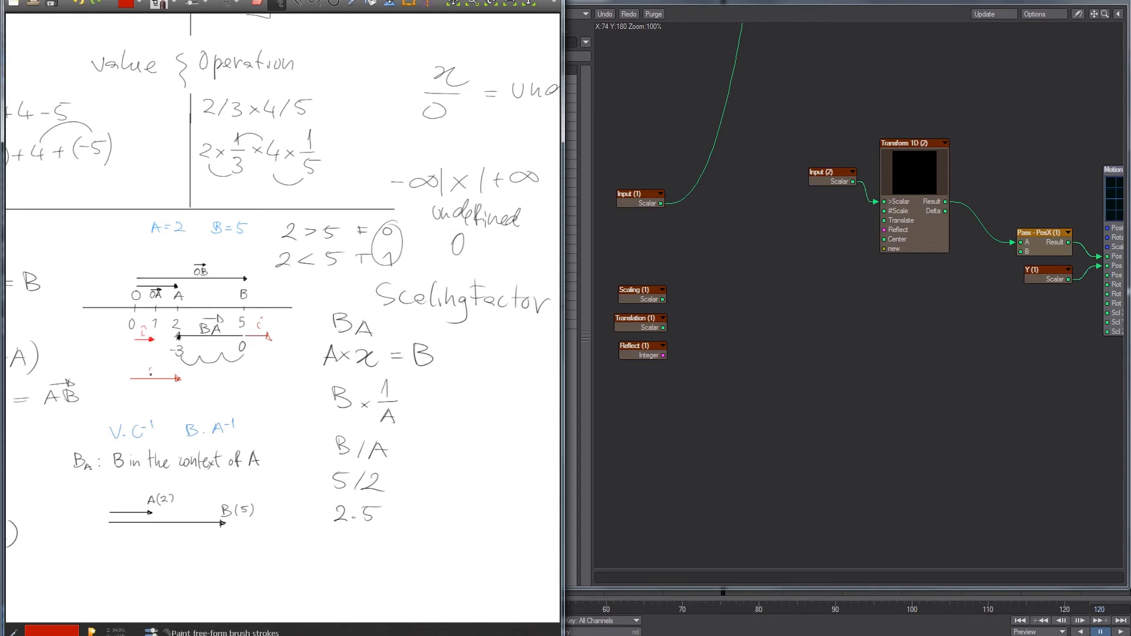
{"action": "key", "text": "x"}
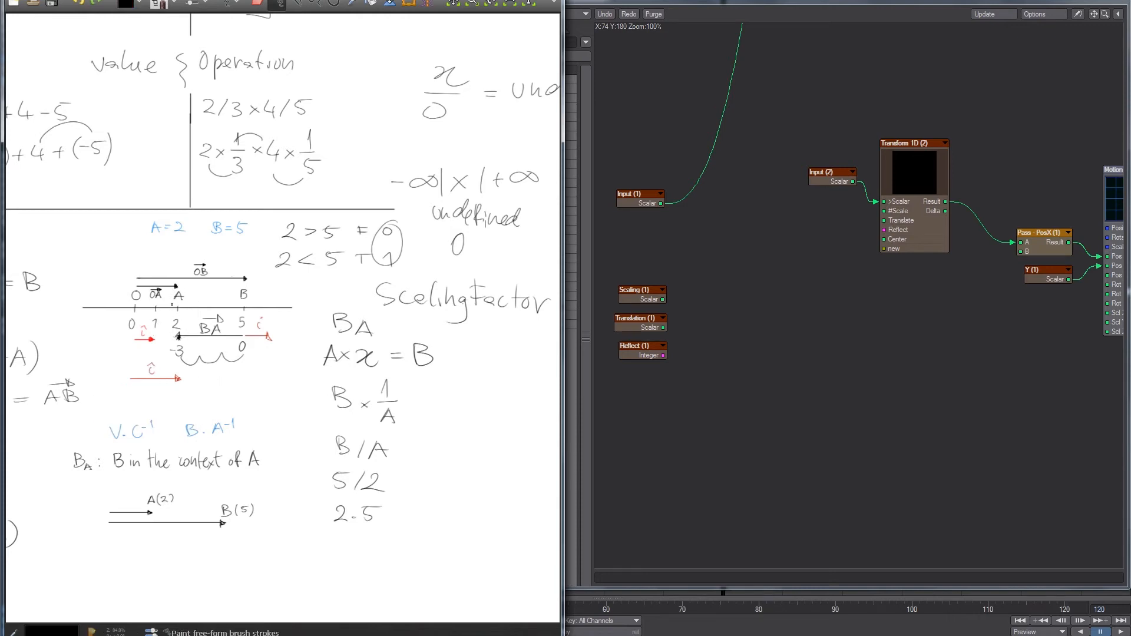
Write 1 at the red arrow's tip and 2.5 beneath the 5, and circle the 2.5 result.
{"action": "left_click_drag", "start_coordinate": [180, 382], "coordinate": [178, 397]}
{"action": "left_click_drag", "start_coordinate": [234, 370], "coordinate": [252, 381]}
{"action": "left_click", "coordinate": [248, 379]}
{"action": "middle_click_drag", "start_coordinate": [154, 405], "coordinate": [137, 301]}
{"action": "left_click_drag", "start_coordinate": [345, 394], "coordinate": [330, 395]}
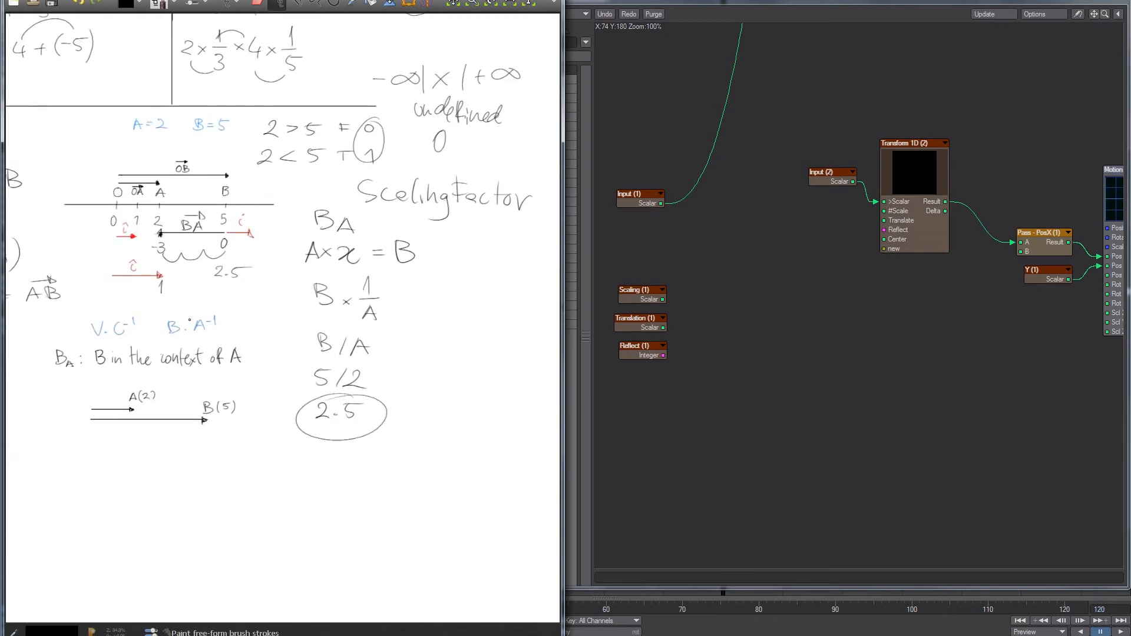
Undo the circle around 2.5, the 2.5, 1 and î labels, and the red arrow from 0 to 2.
{"action": "key", "text": "x"}
{"action": "key", "text": "ctrl+z"}
{"action": "key", "text": "ctrl+z"}
{"action": "key", "text": "ctrl+z"}
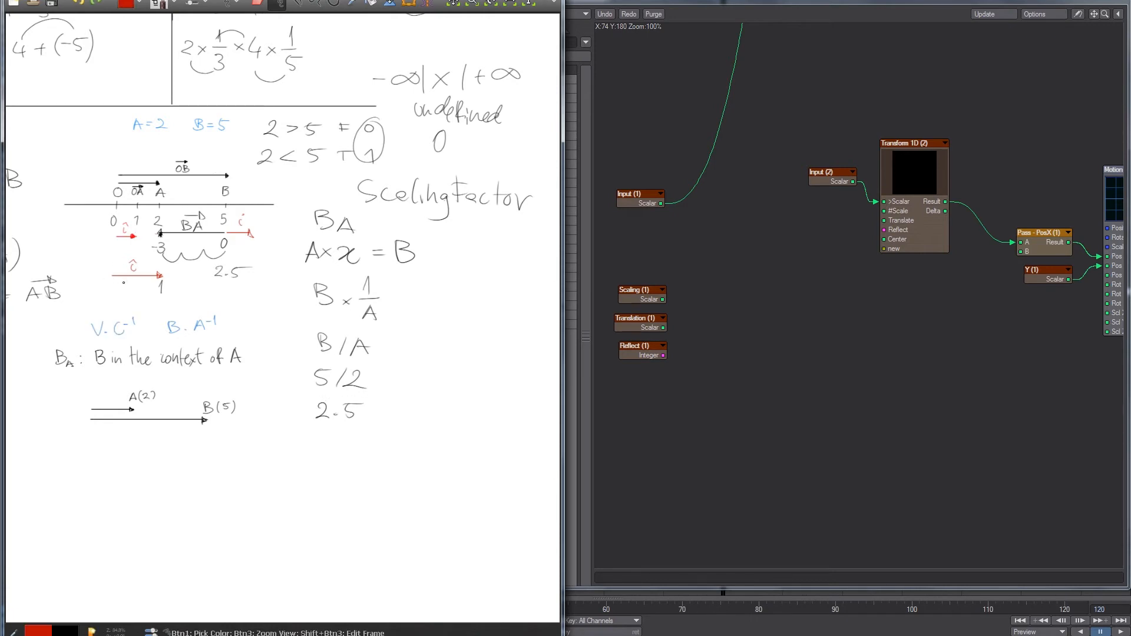
{"action": "key", "text": "ctrl+z"}
{"action": "key", "text": "ctrl+z"}
{"action": "key", "text": "ctrl+z"}
Draw a straight red arrow beneath the number line from 0 to 5 and write 1 in black at its tip.
{"action": "key", "text": "x"}
{"action": "mouse_move", "coordinate": [107, 272]}
{"action": "left_mouse_down", "text": "shift"}
{"action": "mouse_move", "coordinate": [230, 265]}
{"action": "mouse_move", "coordinate": [228, 298]}
{"action": "left_mouse_up", "text": "shift"}
{"action": "key", "text": "x"}
{"action": "left_click", "coordinate": [231, 289]}
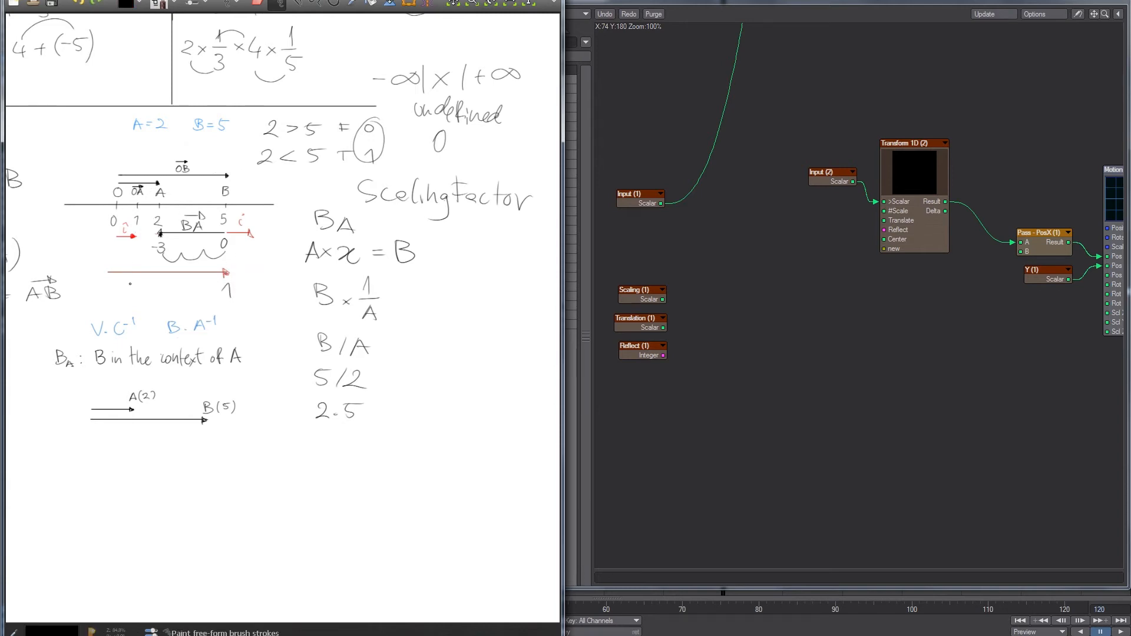
Write the inverse expression A × 1/B beneath the 2.5 result.
{"action": "middle_click_drag", "start_coordinate": [410, 257], "coordinate": [385, 192]}
{"action": "left_click_drag", "start_coordinate": [289, 401], "coordinate": [281, 419]}
{"action": "left_click_drag", "start_coordinate": [289, 402], "coordinate": [298, 420]}
{"action": "left_click_drag", "start_coordinate": [284, 414], "coordinate": [331, 409]}
{"action": "mouse_move", "coordinate": [322, 414]}
{"action": "left_mouse_down"}
{"action": "mouse_move", "coordinate": [343, 414]}
{"action": "mouse_move", "coordinate": [327, 436]}
{"action": "left_mouse_up"}
{"action": "mouse_move", "coordinate": [326, 419]}
{"action": "left_mouse_down"}
{"action": "mouse_move", "coordinate": [327, 437]}
{"action": "mouse_move", "coordinate": [315, 423]}
{"action": "left_mouse_up"}
{"action": "mouse_move", "coordinate": [314, 413]}
{"action": "left_mouse_down"}
{"action": "mouse_move", "coordinate": [296, 424]}
{"action": "mouse_move", "coordinate": [283, 463]}
{"action": "mouse_move", "coordinate": [308, 469]}
{"action": "left_mouse_up"}
{"action": "mouse_move", "coordinate": [307, 461]}
{"action": "left_mouse_down"}
{"action": "mouse_move", "coordinate": [297, 470]}
{"action": "mouse_move", "coordinate": [331, 449]}
{"action": "mouse_move", "coordinate": [305, 472]}
{"action": "left_mouse_up"}
{"action": "key", "text": "ctrl+z"}
{"action": "key", "text": "ctrl+z"}
{"action": "key", "text": "ctrl+z"}
Work out A × 1/B on the lines below as 2 × 1/5, 2/5 and 0.4.
{"action": "mouse_move", "coordinate": [306, 465]}
{"action": "left_mouse_down"}
{"action": "mouse_move", "coordinate": [296, 474]}
{"action": "mouse_move", "coordinate": [333, 462]}
{"action": "left_mouse_up"}
{"action": "mouse_move", "coordinate": [320, 466]}
{"action": "left_mouse_down"}
{"action": "mouse_move", "coordinate": [337, 464]}
{"action": "mouse_move", "coordinate": [328, 486]}
{"action": "left_mouse_up"}
{"action": "left_click_drag", "start_coordinate": [331, 472], "coordinate": [346, 471]}
{"action": "left_click_drag", "start_coordinate": [262, 508], "coordinate": [296, 517]}
{"action": "left_click_drag", "start_coordinate": [316, 504], "coordinate": [319, 519]}
{"action": "left_click_drag", "start_coordinate": [316, 502], "coordinate": [338, 500]}
{"action": "middle_click_drag", "start_coordinate": [339, 518], "coordinate": [342, 471]}
{"action": "left_click_drag", "start_coordinate": [286, 495], "coordinate": [321, 506]}
{"action": "left_click", "coordinate": [300, 510]}
{"action": "left_click_drag", "start_coordinate": [317, 499], "coordinate": [319, 516]}
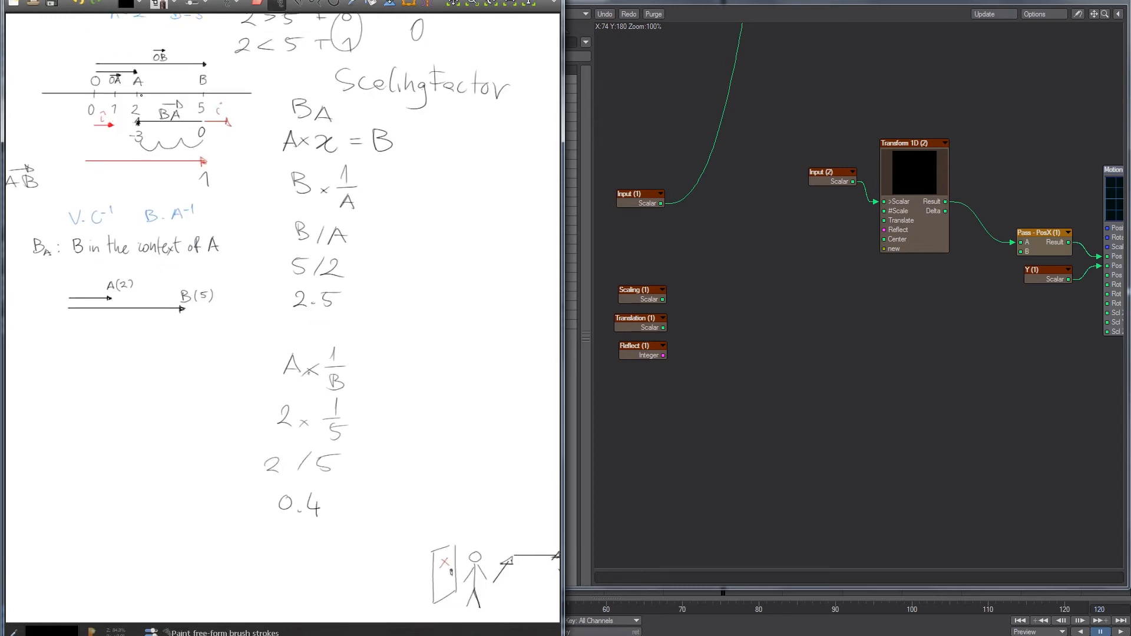
Label the red arrow with 0.4 below the number line's 2.
{"action": "mouse_move", "coordinate": [129, 170]}
{"action": "left_mouse_down"}
{"action": "mouse_move", "coordinate": [128, 182]}
{"action": "mouse_move", "coordinate": [144, 184]}
{"action": "left_mouse_up"}
{"action": "mouse_move", "coordinate": [307, 488]}
{"action": "left_mouse_down"}
{"action": "mouse_move", "coordinate": [316, 533]}
{"action": "mouse_move", "coordinate": [333, 496]}
{"action": "mouse_move", "coordinate": [316, 482]}
{"action": "left_mouse_up"}
{"action": "key", "text": "ctrl+z"}
Circle the 2.5 and 0.4 results, join them with curves and label the link "reciprocal".
{"action": "mouse_move", "coordinate": [334, 281]}
{"action": "left_mouse_down"}
{"action": "mouse_move", "coordinate": [357, 300]}
{"action": "mouse_move", "coordinate": [322, 285]}
{"action": "mouse_move", "coordinate": [270, 472]}
{"action": "left_mouse_up"}
{"action": "left_click_drag", "start_coordinate": [353, 316], "coordinate": [347, 491]}
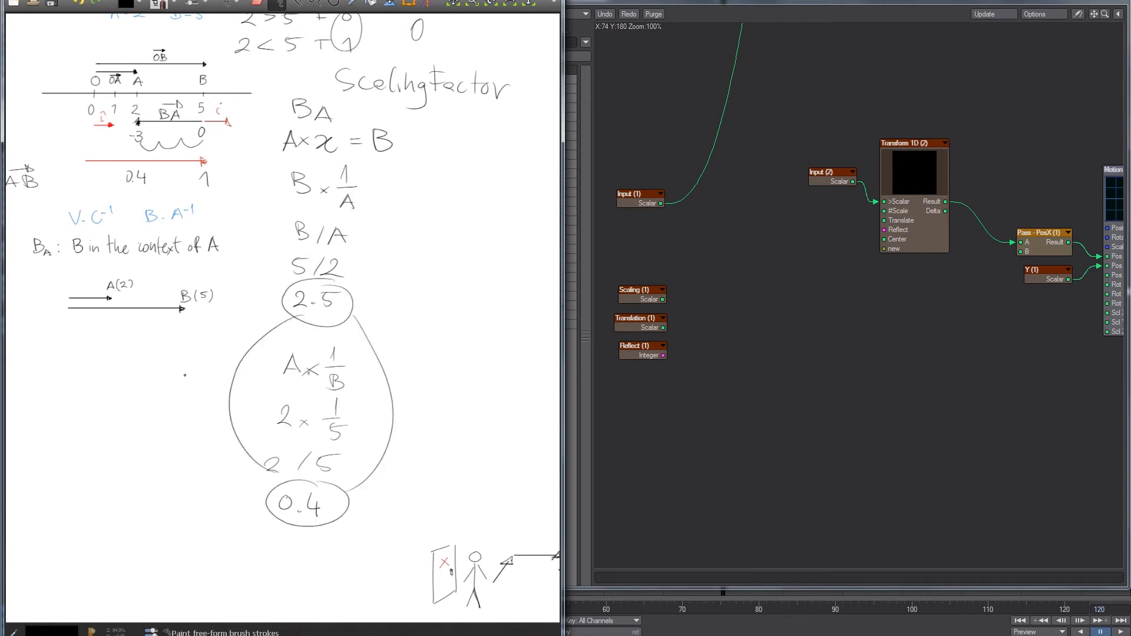
{"action": "middle_click_drag", "start_coordinate": [185, 374], "coordinate": [550, 355]}
{"action": "middle_click_drag", "start_coordinate": [290, 208], "coordinate": [251, 201]}
{"action": "mouse_move", "coordinate": [212, 267]}
{"action": "middle_mouse_down"}
{"action": "mouse_move", "coordinate": [101, 221]}
{"action": "mouse_move", "coordinate": [0, 206]}
{"action": "middle_mouse_up"}
{"action": "middle_click_drag", "start_coordinate": [376, 297], "coordinate": [303, 268]}
{"action": "left_click_drag", "start_coordinate": [355, 273], "coordinate": [378, 289]}
{"action": "mouse_move", "coordinate": [387, 281]}
{"action": "left_mouse_down"}
{"action": "mouse_move", "coordinate": [405, 288]}
{"action": "mouse_move", "coordinate": [421, 278]}
{"action": "left_mouse_up"}
{"action": "left_click_drag", "start_coordinate": [430, 280], "coordinate": [453, 289]}
{"action": "left_click_drag", "start_coordinate": [464, 270], "coordinate": [461, 294]}
Write 1/2.5 = 0.4 beside the scaling factor calculation.
{"action": "mouse_move", "coordinate": [390, 106]}
{"action": "left_mouse_down"}
{"action": "mouse_move", "coordinate": [401, 130]}
{"action": "mouse_move", "coordinate": [414, 128]}
{"action": "left_mouse_up"}
{"action": "left_click_drag", "start_coordinate": [387, 140], "coordinate": [414, 151]}
{"action": "left_click", "coordinate": [407, 148]}
{"action": "left_click_drag", "start_coordinate": [415, 139], "coordinate": [448, 122]}
{"action": "mouse_move", "coordinate": [436, 130]}
{"action": "left_mouse_down"}
{"action": "mouse_move", "coordinate": [465, 121]}
{"action": "mouse_move", "coordinate": [500, 133]}
{"action": "left_mouse_up"}
{"action": "left_click_drag", "start_coordinate": [495, 125], "coordinate": [494, 142]}
Draw an arrow from a point A to a point B below the A(2) and B(5) arrows.
{"action": "middle_click_drag", "start_coordinate": [363, 154], "coordinate": [431, 209]}
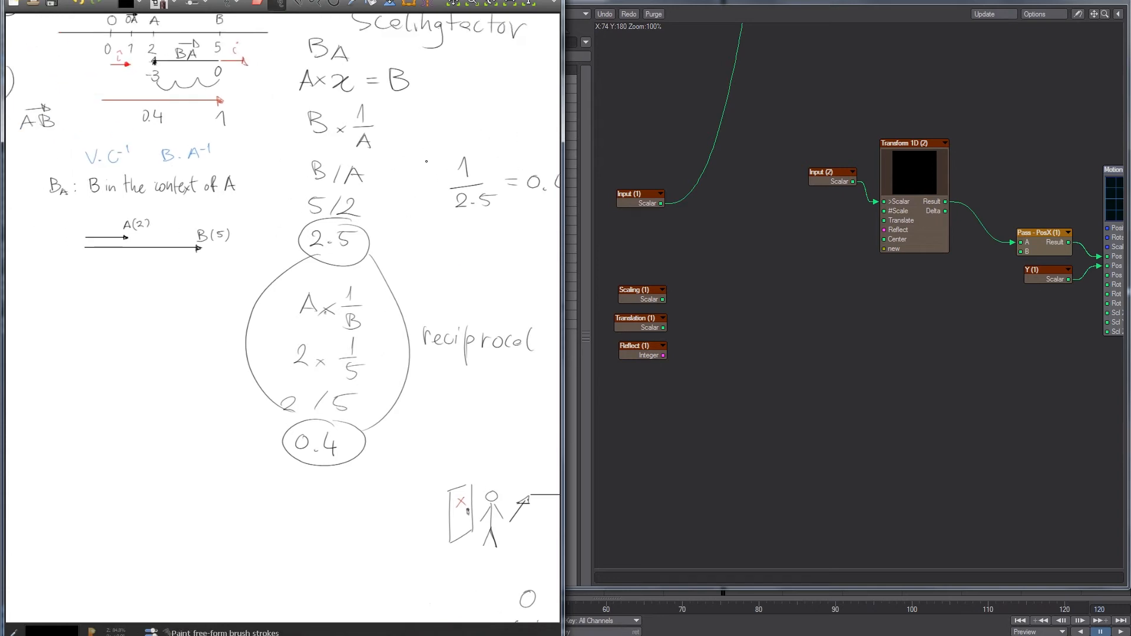
{"action": "middle_click_drag", "start_coordinate": [168, 142], "coordinate": [200, 195]}
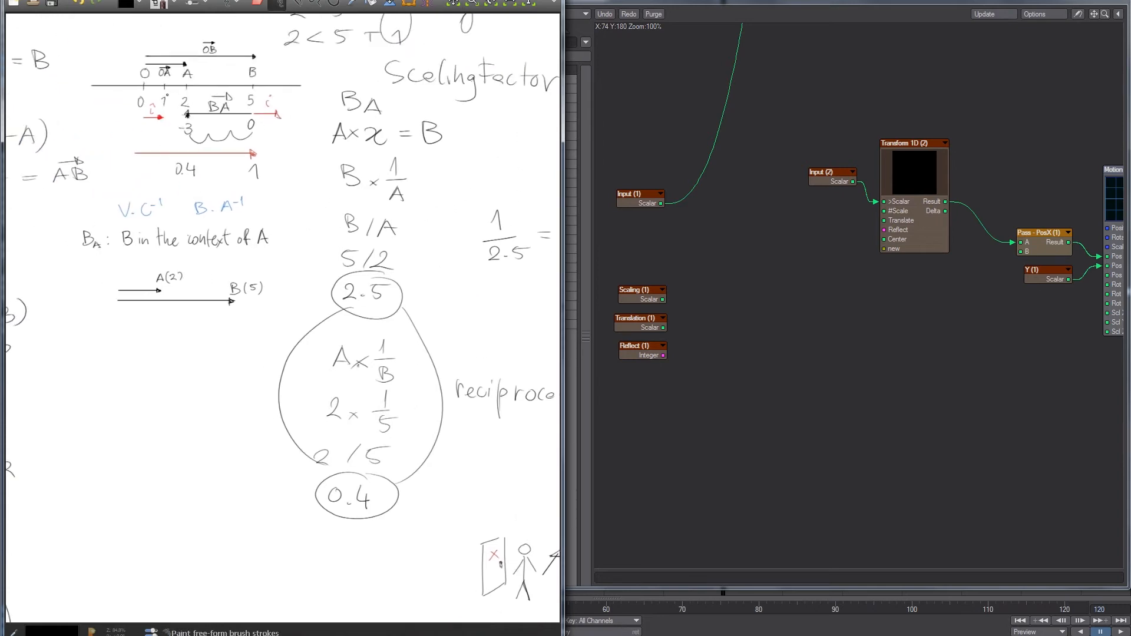
{"action": "middle_click_drag", "start_coordinate": [475, 229], "coordinate": [417, 206]}
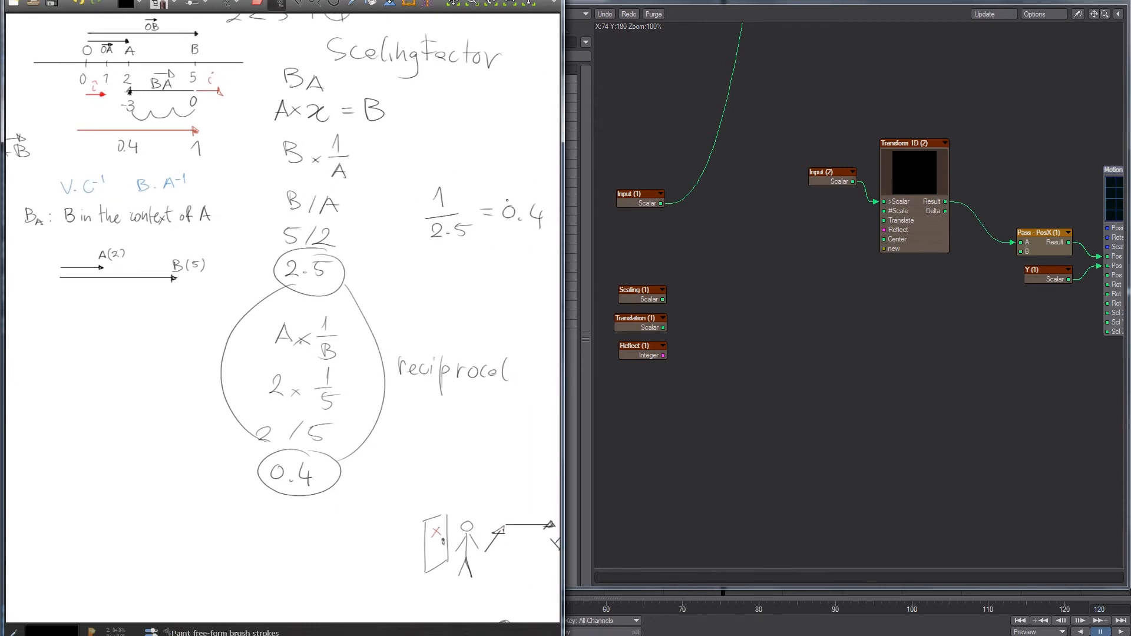
{"action": "middle_click_drag", "start_coordinate": [315, 316], "coordinate": [382, 302]}
{"action": "mouse_move", "coordinate": [310, 213]}
{"action": "middle_mouse_down"}
{"action": "mouse_move", "coordinate": [308, 298]}
{"action": "mouse_move", "coordinate": [355, 291]}
{"action": "middle_mouse_up"}
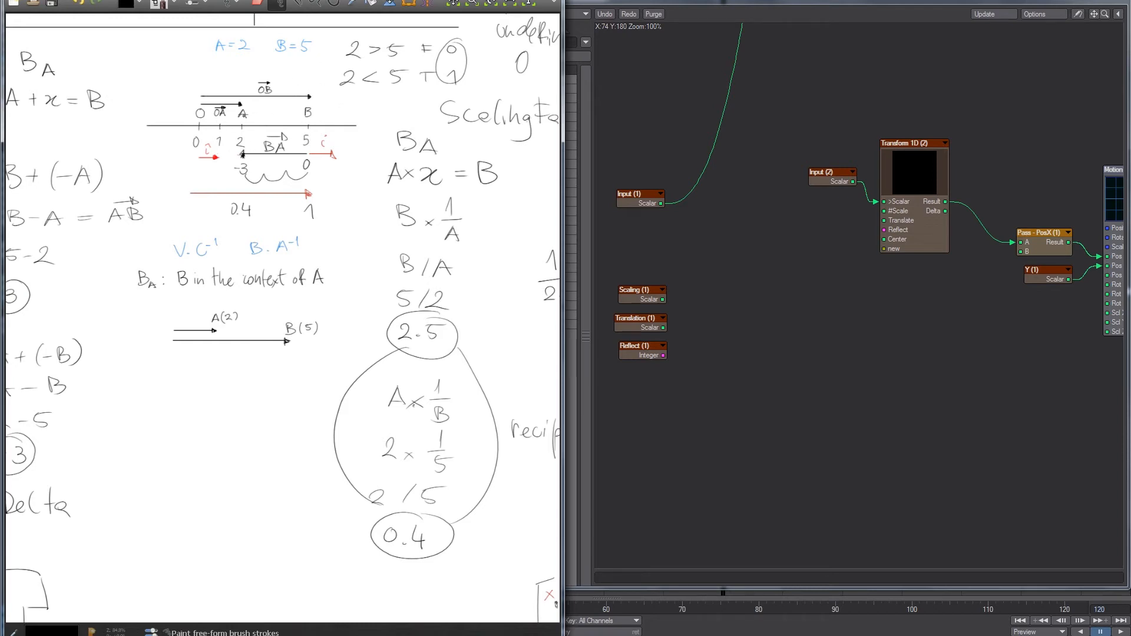
{"action": "mouse_move", "coordinate": [148, 397]}
{"action": "left_mouse_down"}
{"action": "mouse_move", "coordinate": [153, 378]}
{"action": "mouse_move", "coordinate": [160, 398]}
{"action": "left_mouse_up"}
{"action": "left_click_drag", "start_coordinate": [150, 390], "coordinate": [157, 390]}
{"action": "left_click_drag", "start_coordinate": [233, 375], "coordinate": [233, 390]}
{"action": "left_click_drag", "start_coordinate": [234, 375], "coordinate": [233, 389]}
{"action": "left_click_drag", "start_coordinate": [153, 405], "coordinate": [238, 405]}
Draw a second arrow of similar length starting from a point C, below the A to B arrow.
{"action": "left_click_drag", "start_coordinate": [117, 537], "coordinate": [117, 553]}
{"action": "mouse_move", "coordinate": [199, 394]}
{"action": "left_mouse_down"}
{"action": "mouse_move", "coordinate": [252, 429]}
{"action": "mouse_move", "coordinate": [165, 395]}
{"action": "left_mouse_up"}
{"action": "key", "text": "ctrl+z"}
{"action": "left_click_drag", "start_coordinate": [112, 564], "coordinate": [195, 563]}
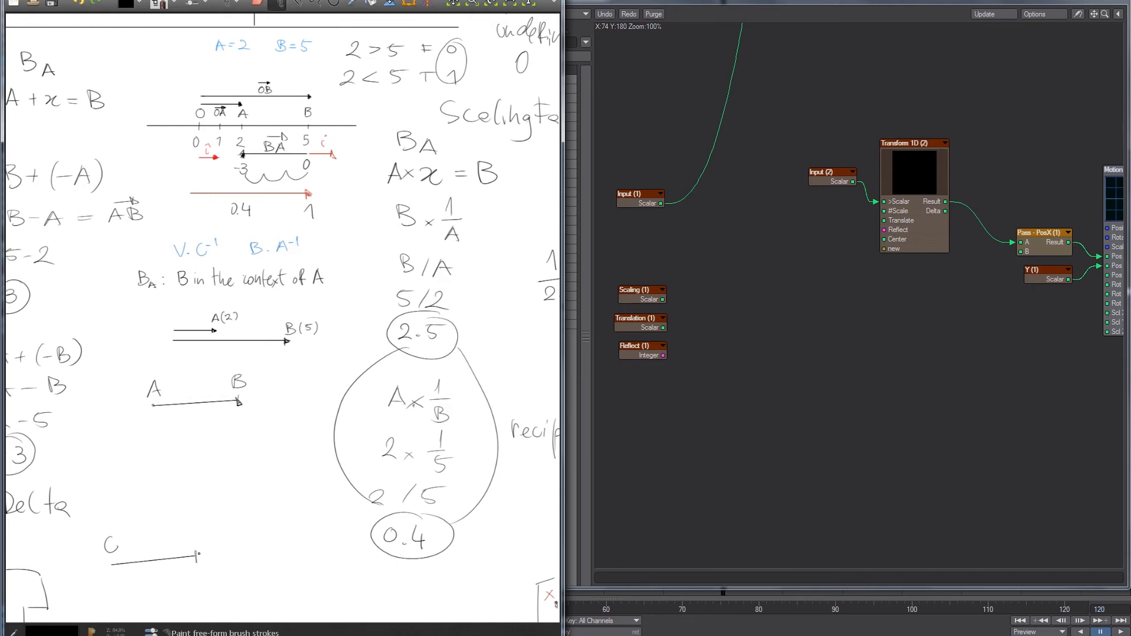
Label the A to B arrow as vector AB and extend the C label to C + AB.
{"action": "left_click_drag", "start_coordinate": [183, 424], "coordinate": [201, 425]}
{"action": "left_click_drag", "start_coordinate": [186, 408], "coordinate": [211, 411]}
{"action": "mouse_move", "coordinate": [127, 533]}
{"action": "left_mouse_down"}
{"action": "mouse_move", "coordinate": [128, 549]}
{"action": "mouse_move", "coordinate": [148, 547]}
{"action": "left_mouse_up"}
{"action": "left_click_drag", "start_coordinate": [137, 542], "coordinate": [151, 547]}
{"action": "left_click_drag", "start_coordinate": [151, 533], "coordinate": [152, 548]}
Circle the A to B arrow for emphasis and undo the circle.
{"action": "left_click_drag", "start_coordinate": [192, 355], "coordinate": [119, 395]}
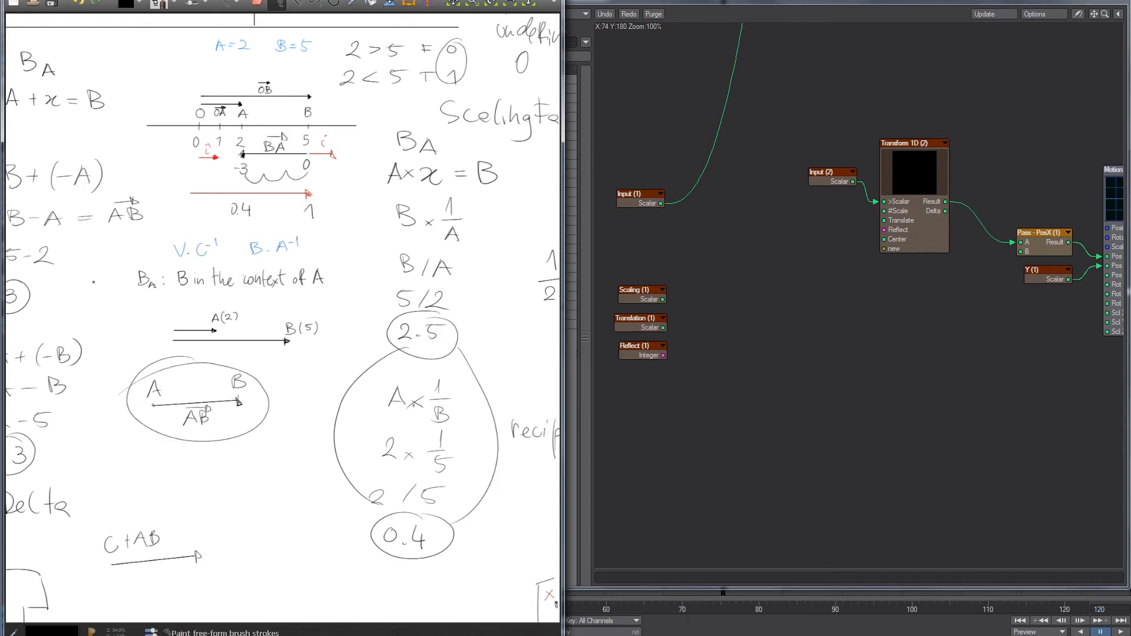
{"action": "key", "text": "ctrl+z"}
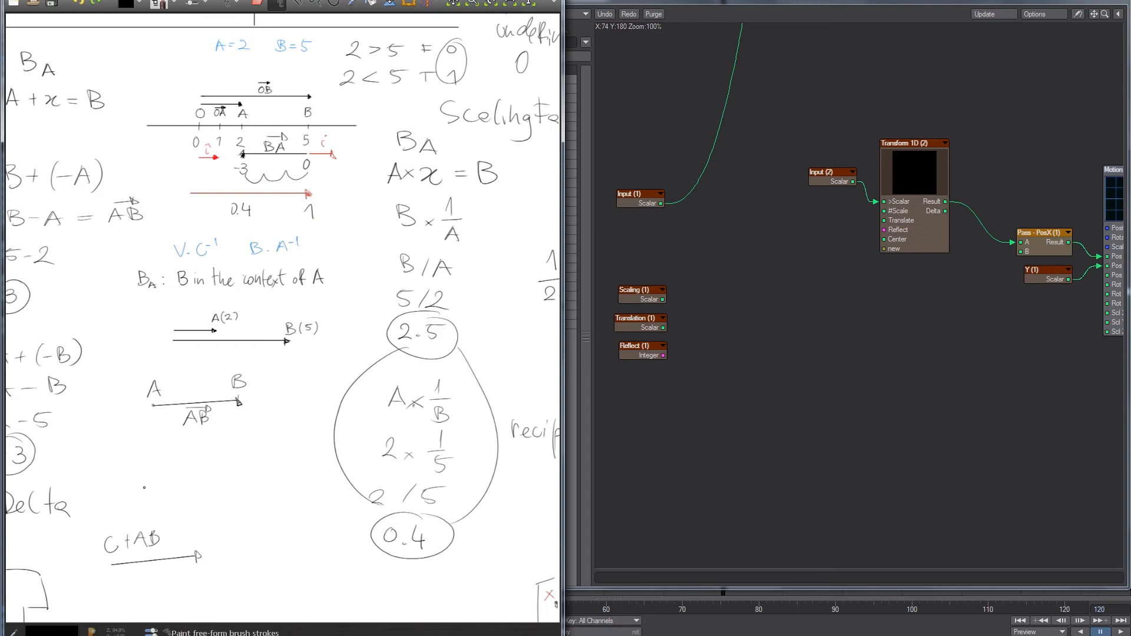
{"action": "mouse_move", "coordinate": [344, 312]}
{"action": "middle_mouse_down"}
{"action": "mouse_move", "coordinate": [271, 316]}
{"action": "mouse_move", "coordinate": [289, 293]}
{"action": "middle_mouse_up"}
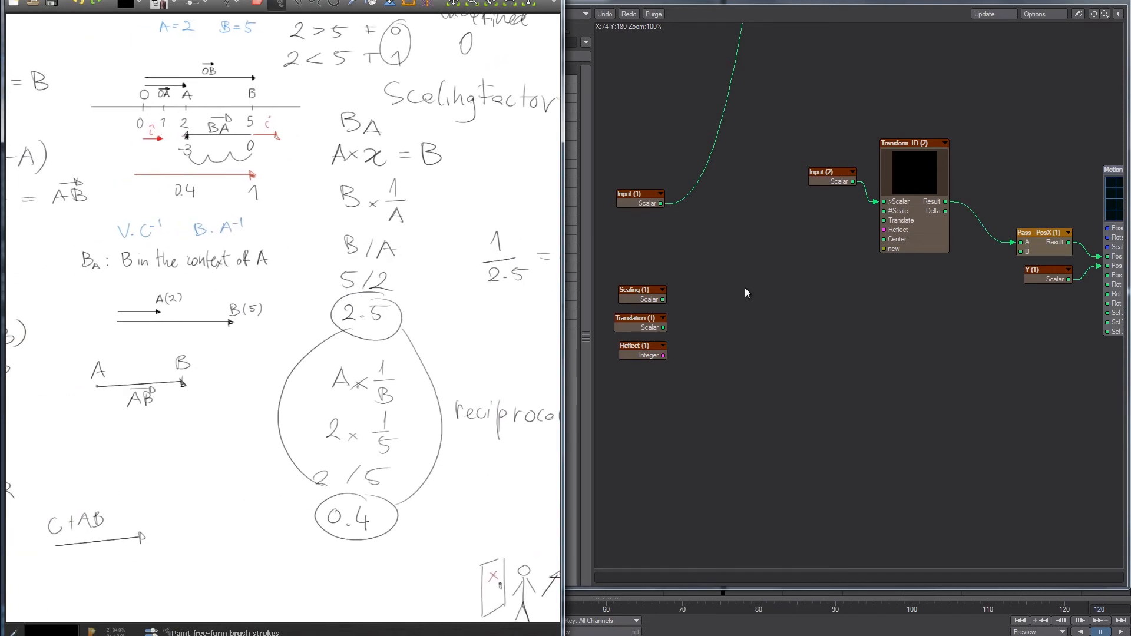
Circle the BA expression and the area by A = 2, B = 5 in the notes, and undo both marks.
{"action": "left_click", "coordinate": [741, 306]}
{"action": "left_click", "coordinate": [177, 196]}
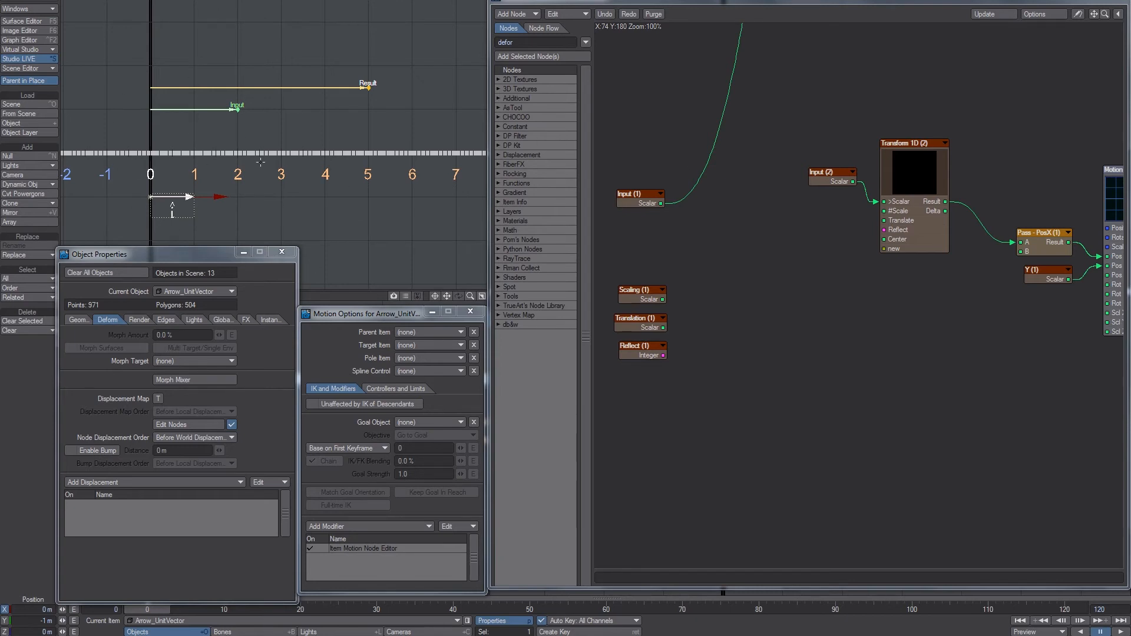
{"action": "key", "text": "alt+Tab"}
{"action": "middle_click_drag", "start_coordinate": [184, 234], "coordinate": [422, 287]}
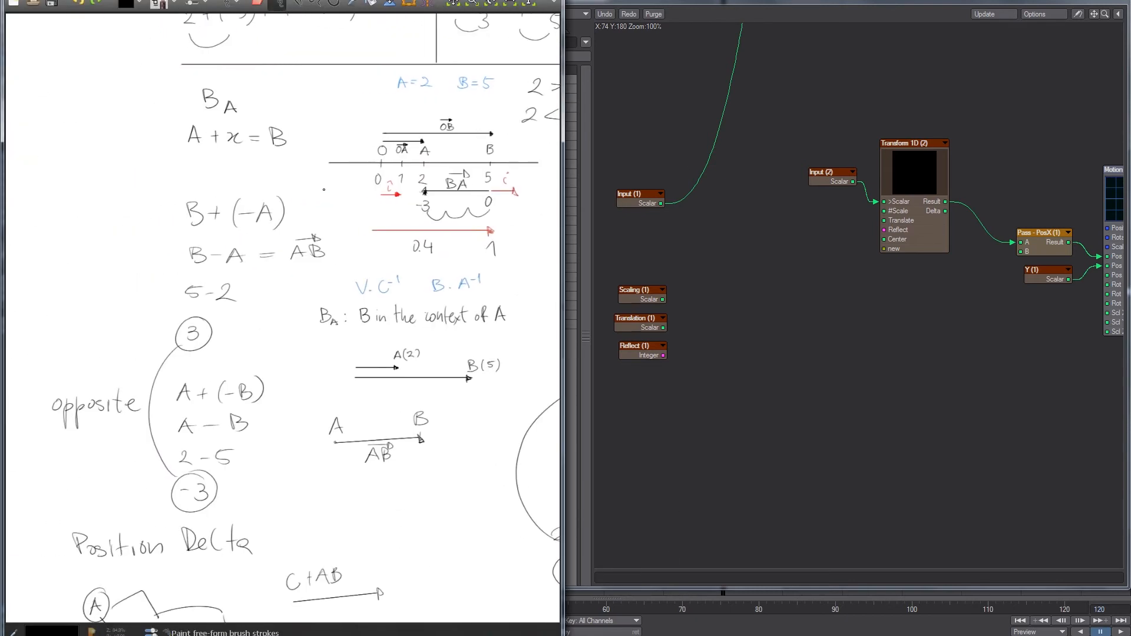
{"action": "middle_click_drag", "start_coordinate": [252, 158], "coordinate": [214, 151]}
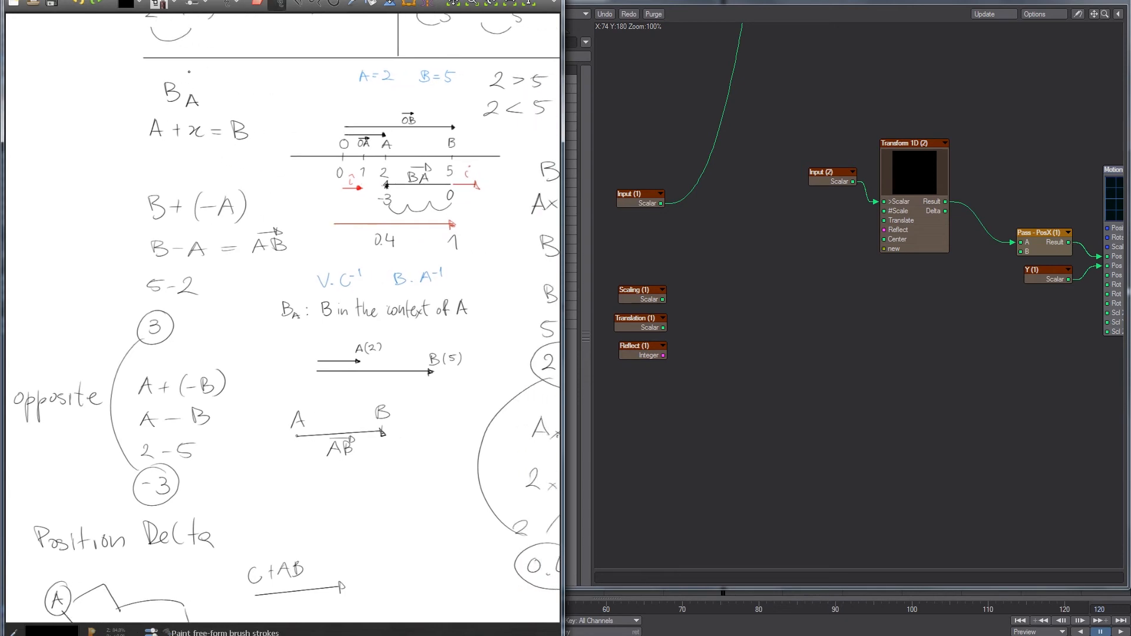
{"action": "left_click_drag", "start_coordinate": [199, 79], "coordinate": [185, 69]}
{"action": "key", "text": "ctrl+z"}
{"action": "left_click_drag", "start_coordinate": [420, 71], "coordinate": [383, 61]}
{"action": "key", "text": "ctrl+z"}
{"action": "key", "text": "ctrl+z"}
Switch to LightWave Layout, move Arrow_UnitVector along X to about 2 m and on to about 5 m, and undo the move.
{"action": "left_click", "coordinate": [806, 191]}
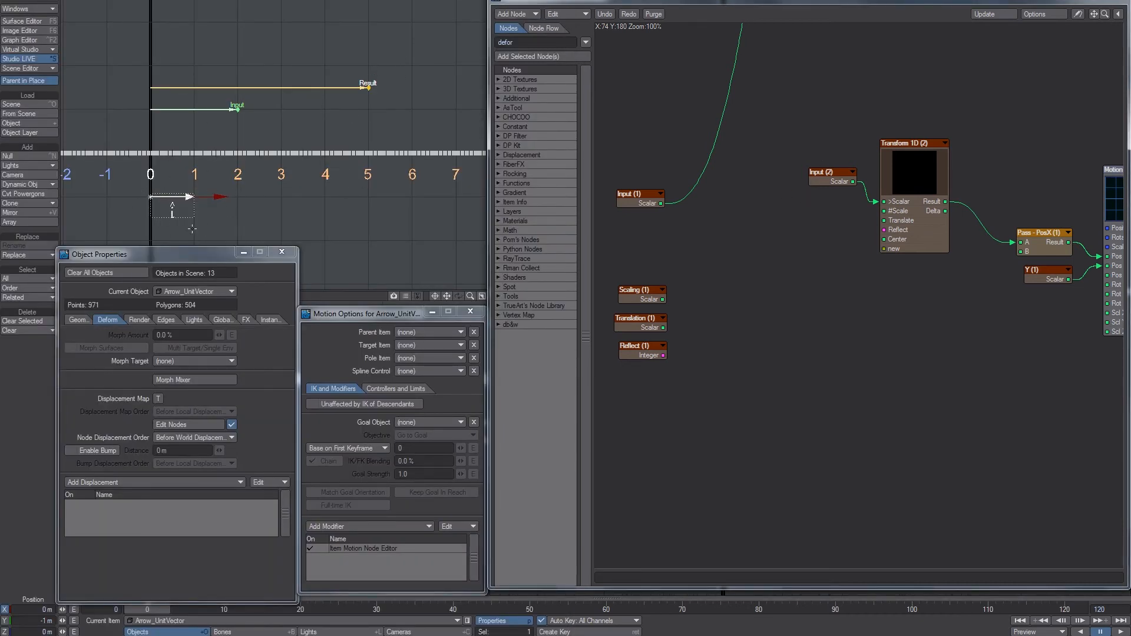
{"action": "left_click_drag", "start_coordinate": [199, 198], "coordinate": [247, 198]}
{"action": "left_click_drag", "start_coordinate": [188, 124], "coordinate": [227, 123]}
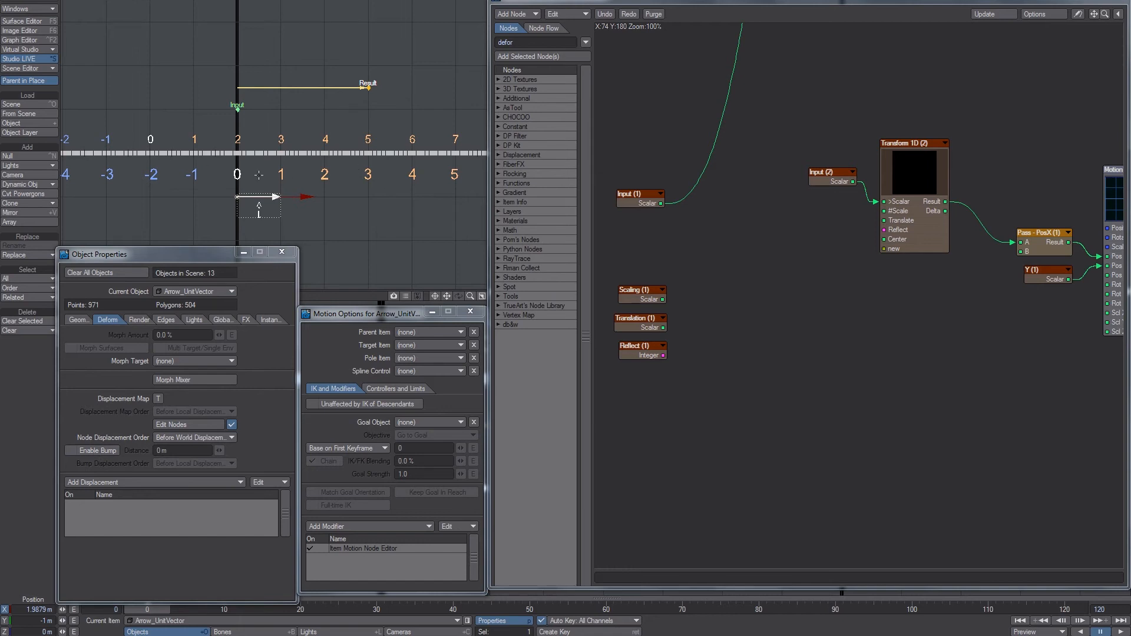
{"action": "left_click_drag", "start_coordinate": [258, 209], "coordinate": [390, 209]}
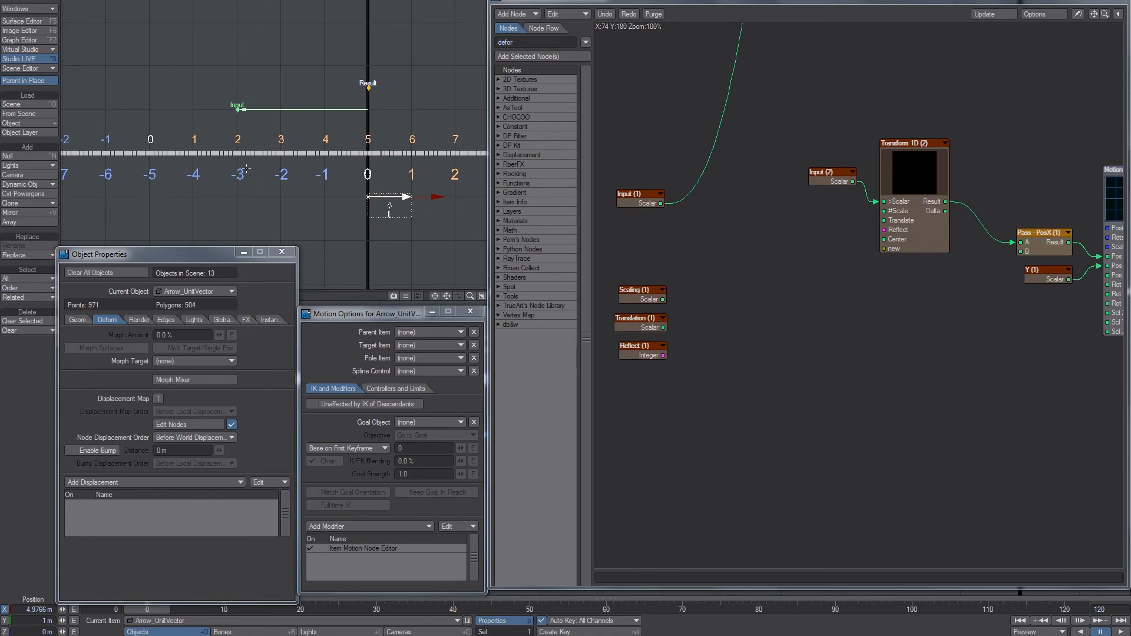
{"action": "key", "text": "ctrl+z"}
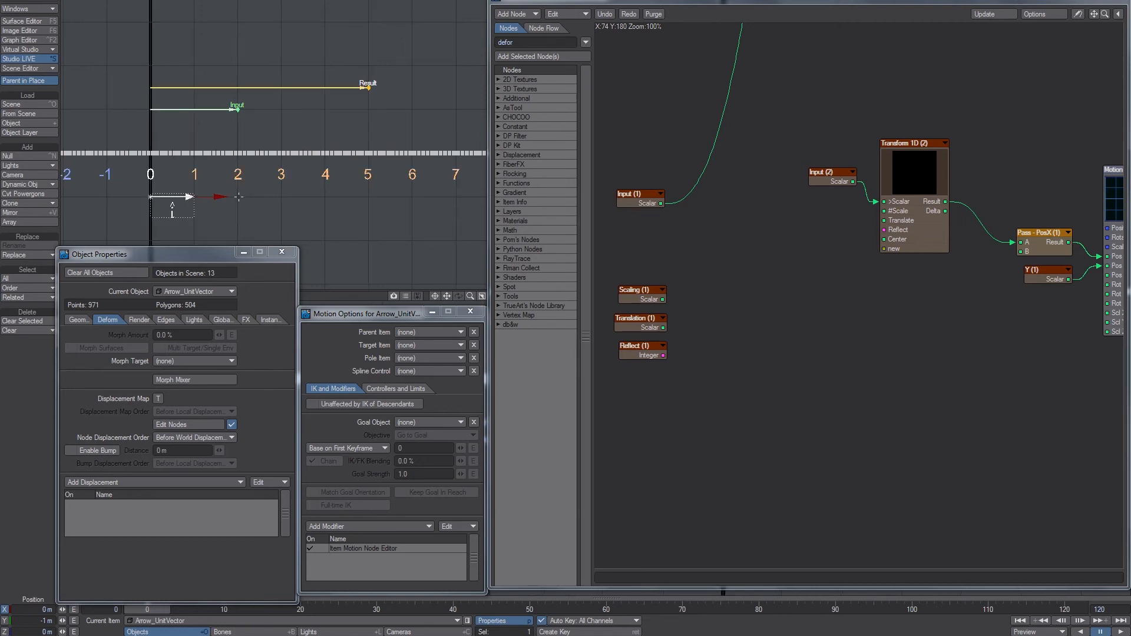
Scale Arrow_UnitVector along X to a factor of about 2, and further to about 5.
{"action": "key", "text": "h"}
{"action": "left_click_drag", "start_coordinate": [223, 196], "coordinate": [247, 210]}
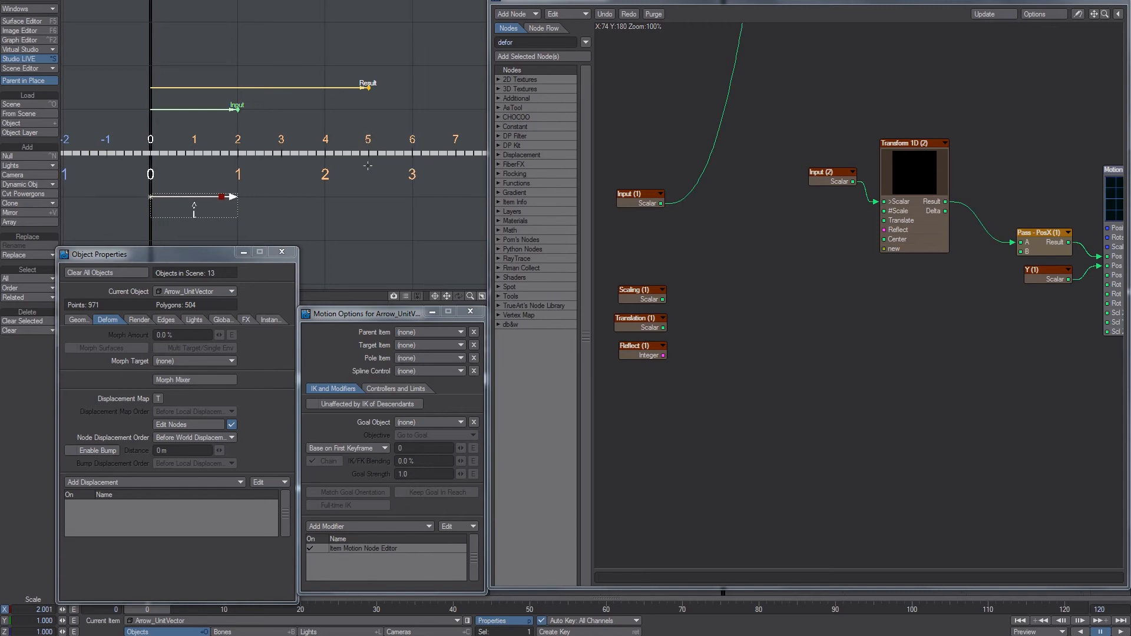
{"action": "left_click_drag", "start_coordinate": [330, 168], "coordinate": [460, 168]}
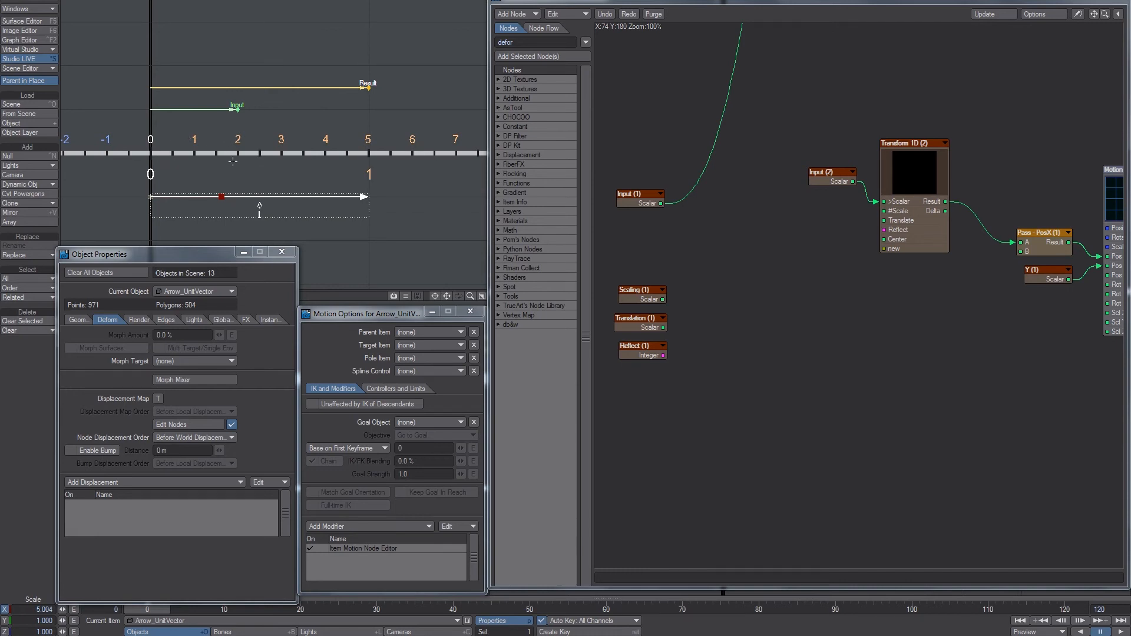
Switch to the notes, mark the 0.4 result and undo the mark, and undo the unit vector's scaling in LightWave Layout.
{"action": "key", "text": "alt+Tab"}
{"action": "middle_click_drag", "start_coordinate": [334, 272], "coordinate": [128, 171]}
{"action": "mouse_move", "coordinate": [341, 437]}
{"action": "left_mouse_down"}
{"action": "mouse_move", "coordinate": [371, 439]}
{"action": "mouse_move", "coordinate": [330, 449]}
{"action": "left_mouse_up"}
{"action": "key", "text": "ctrl+z"}
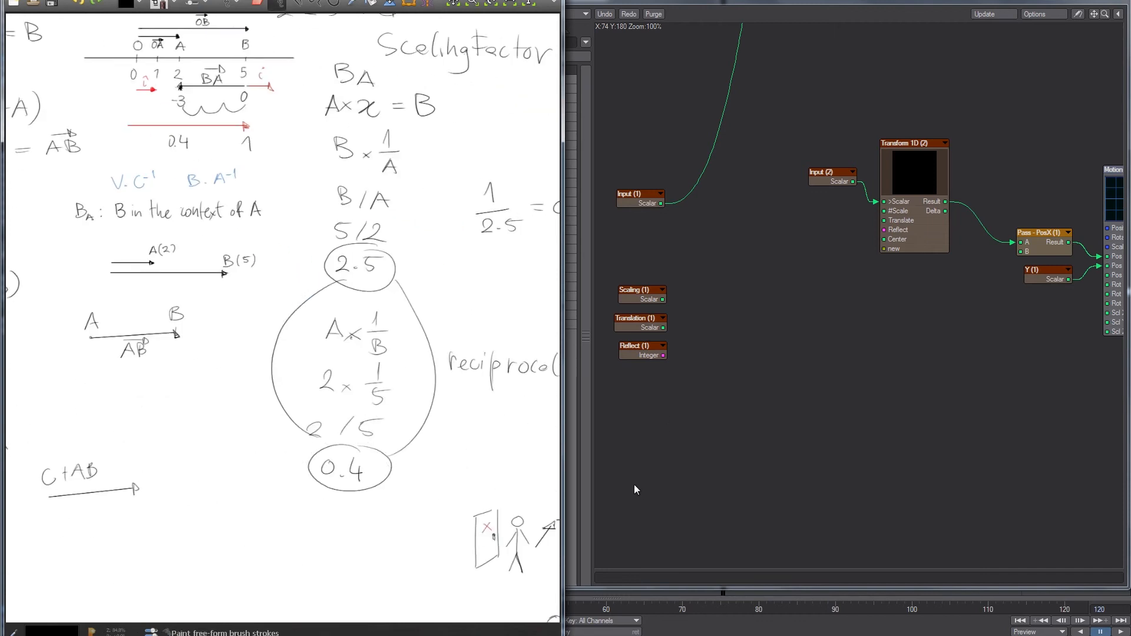
{"action": "left_click", "coordinate": [634, 487]}
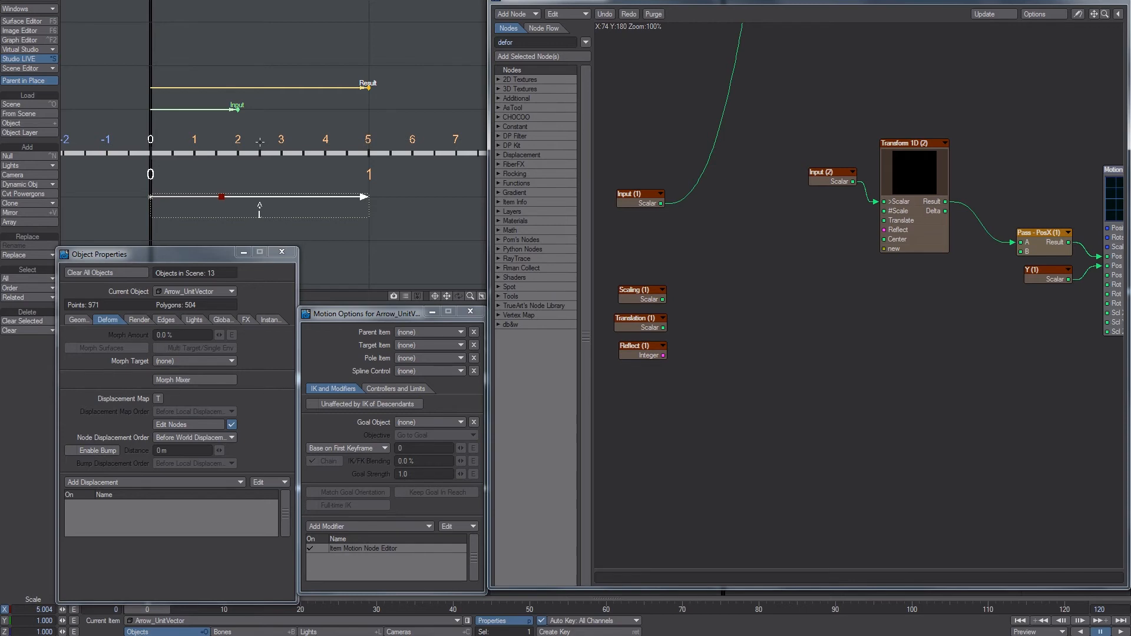
{"action": "key", "text": "ctrl+z"}
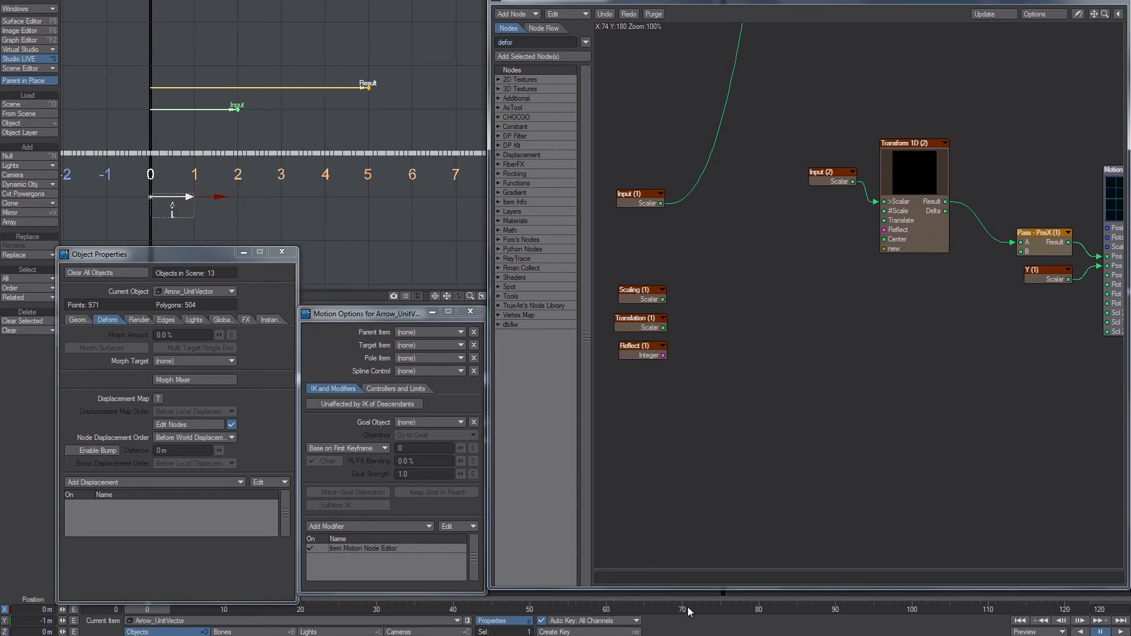
Switch to the notes and review the additive and multiplicative sections on identity, opposite and reciprocal.
{"action": "key", "text": "alt+Tab"}
{"action": "middle_click_drag", "start_coordinate": [283, 18], "coordinate": [258, 397]}
{"action": "middle_click_drag", "start_coordinate": [247, 71], "coordinate": [245, 398]}
{"action": "middle_click_drag", "start_coordinate": [162, 18], "coordinate": [212, 267]}
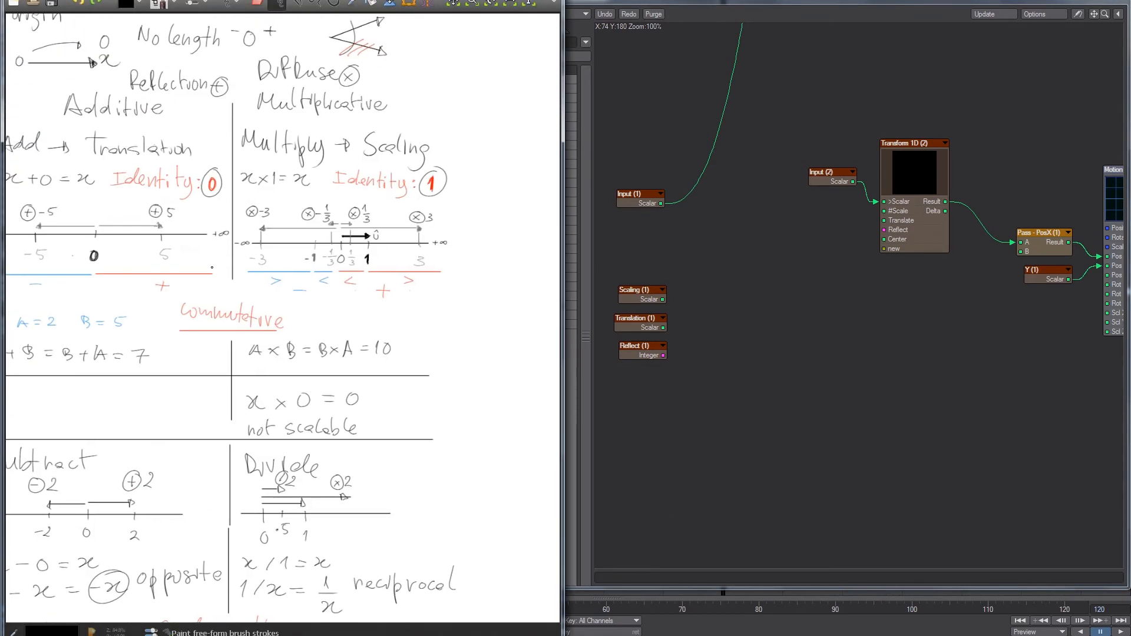
{"action": "mouse_move", "coordinate": [230, 527]}
{"action": "middle_mouse_down"}
{"action": "mouse_move", "coordinate": [273, 84]}
{"action": "mouse_move", "coordinate": [228, 235]}
{"action": "middle_mouse_up"}
{"action": "middle_click_drag", "start_coordinate": [209, 490], "coordinate": [220, 272]}
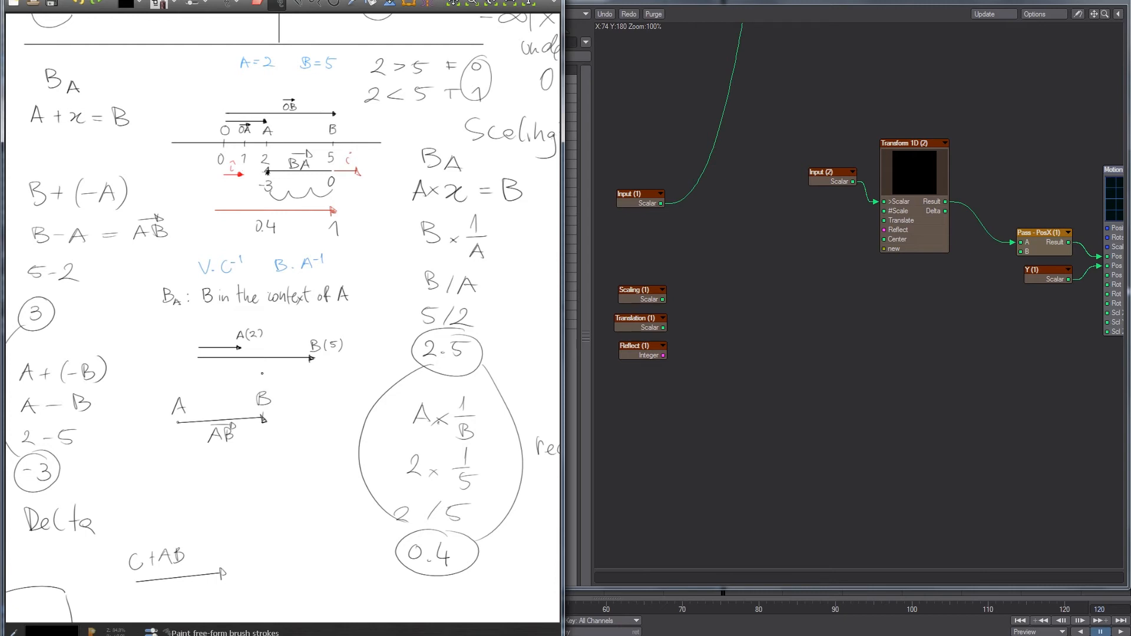
Write the heading "Conjugation" in the empty area below the C + AB arrow.
{"action": "scroll", "coordinate": [212, 274], "scroll_direction": "down", "scroll_amount": 7}
{"action": "left_click_drag", "start_coordinate": [179, 353], "coordinate": [179, 376]}
{"action": "left_click_drag", "start_coordinate": [189, 361], "coordinate": [215, 368]}
{"action": "left_click_drag", "start_coordinate": [219, 361], "coordinate": [220, 394]}
{"action": "left_click_drag", "start_coordinate": [255, 368], "coordinate": [244, 391]}
{"action": "left_click_drag", "start_coordinate": [259, 370], "coordinate": [268, 377]}
{"action": "mouse_move", "coordinate": [277, 347]}
{"action": "left_mouse_down"}
{"action": "mouse_move", "coordinate": [275, 378]}
{"action": "mouse_move", "coordinate": [281, 359]}
{"action": "left_mouse_up"}
{"action": "left_click_drag", "start_coordinate": [295, 364], "coordinate": [306, 367]}
{"action": "left_click_drag", "start_coordinate": [312, 375], "coordinate": [324, 375]}
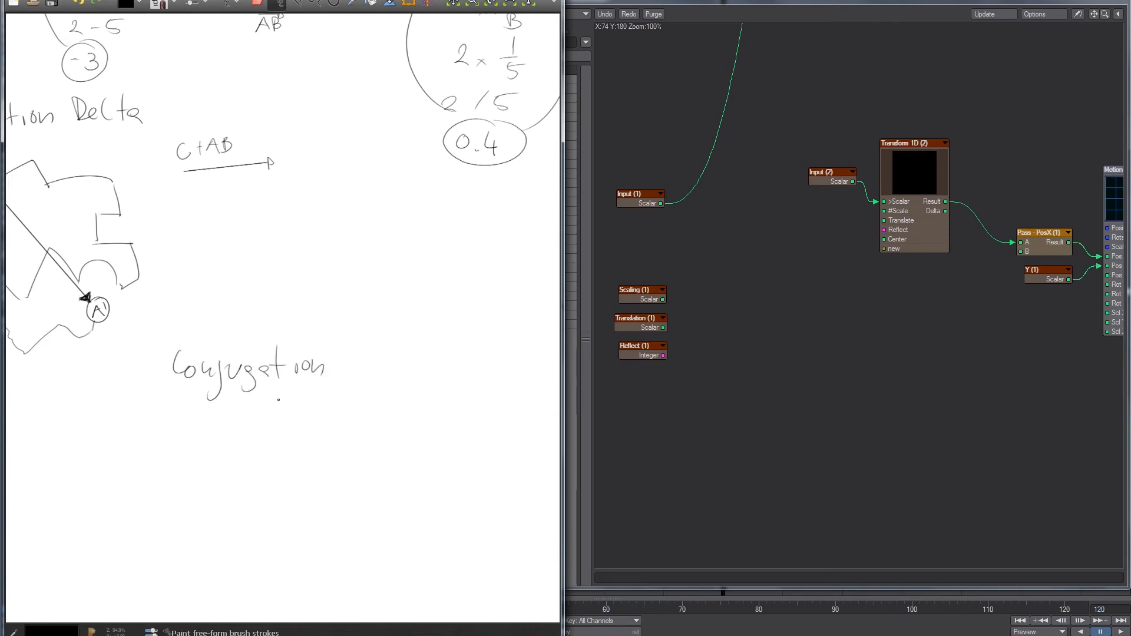
Write "data" and, beneath it, "operation" below and to the left of the Conjugation heading.
{"action": "left_click_drag", "start_coordinate": [38, 426], "coordinate": [44, 437]}
{"action": "left_click_drag", "start_coordinate": [55, 427], "coordinate": [70, 438]}
{"action": "left_click_drag", "start_coordinate": [60, 422], "coordinate": [98, 435]}
{"action": "middle_click_drag", "start_coordinate": [23, 469], "coordinate": [47, 457]}
{"action": "left_click_drag", "start_coordinate": [51, 448], "coordinate": [65, 478]}
{"action": "mouse_move", "coordinate": [65, 452]}
{"action": "left_mouse_down"}
{"action": "mouse_move", "coordinate": [66, 463]}
{"action": "mouse_move", "coordinate": [83, 458]}
{"action": "left_mouse_up"}
{"action": "mouse_move", "coordinate": [86, 465]}
{"action": "left_mouse_down"}
{"action": "mouse_move", "coordinate": [94, 453]}
{"action": "mouse_move", "coordinate": [104, 461]}
{"action": "left_mouse_up"}
{"action": "left_click_drag", "start_coordinate": [110, 443], "coordinate": [120, 465]}
{"action": "left_click_drag", "start_coordinate": [126, 452], "coordinate": [146, 466]}
{"action": "mouse_move", "coordinate": [96, 438]}
{"action": "left_mouse_down"}
{"action": "mouse_move", "coordinate": [165, 471]}
{"action": "mouse_move", "coordinate": [88, 436]}
{"action": "left_mouse_up"}
Circle the words "operation" and "data" in turn for emphasis and undo the circles.
{"action": "left_click_drag", "start_coordinate": [35, 407], "coordinate": [26, 419]}
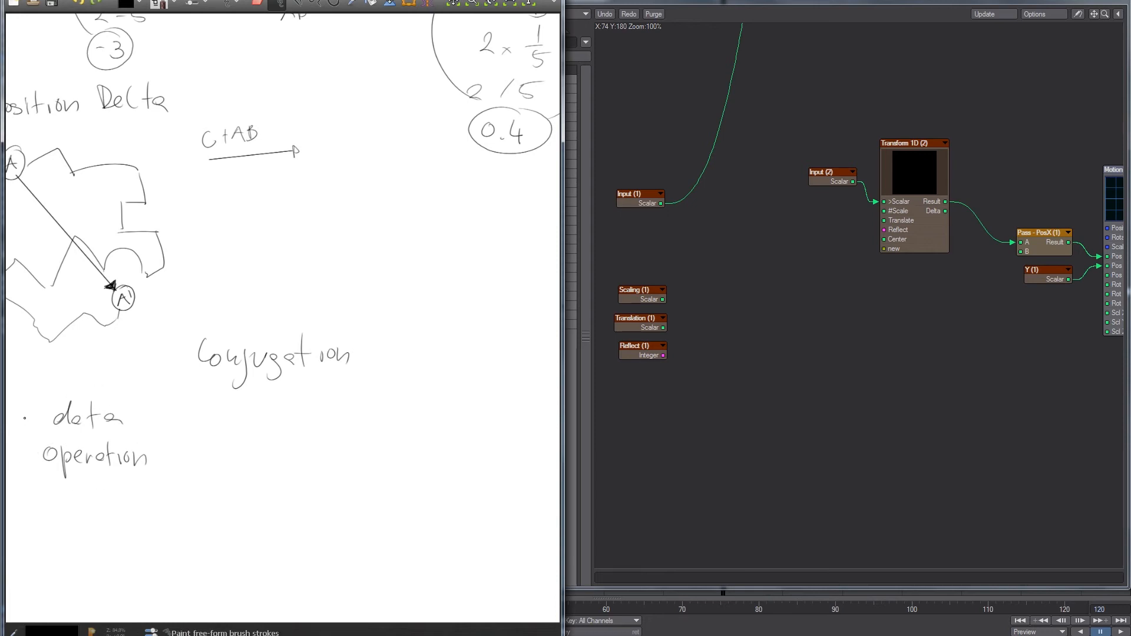
{"action": "left_click_drag", "start_coordinate": [65, 436], "coordinate": [71, 434]}
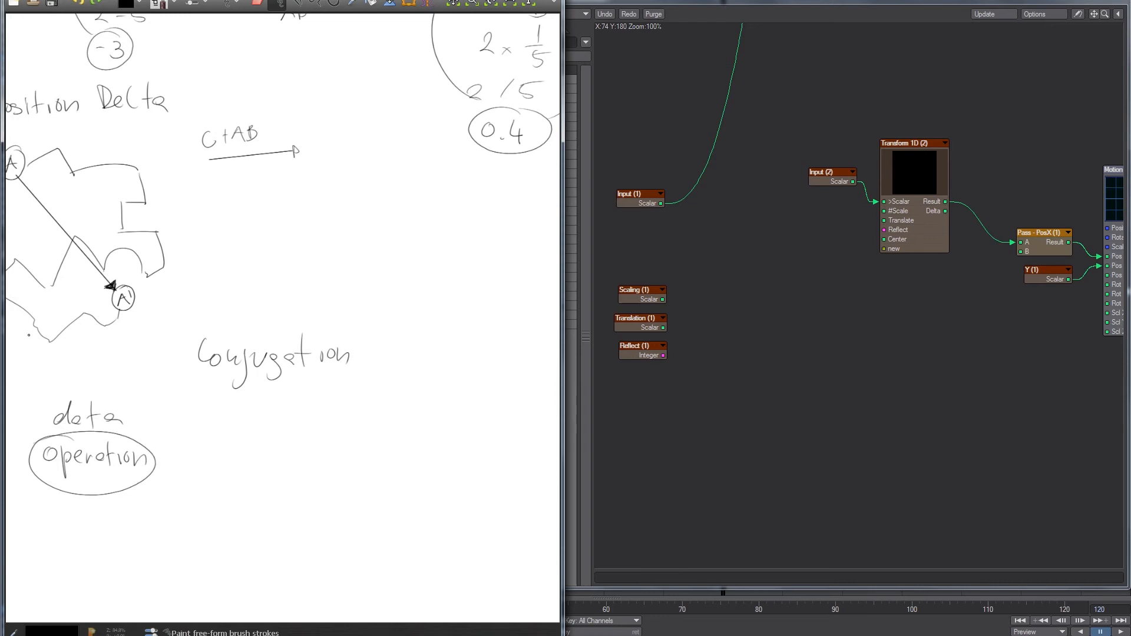
{"action": "mouse_move", "coordinate": [89, 391]}
{"action": "left_mouse_down"}
{"action": "mouse_move", "coordinate": [134, 436]}
{"action": "mouse_move", "coordinate": [126, 403]}
{"action": "left_mouse_up"}
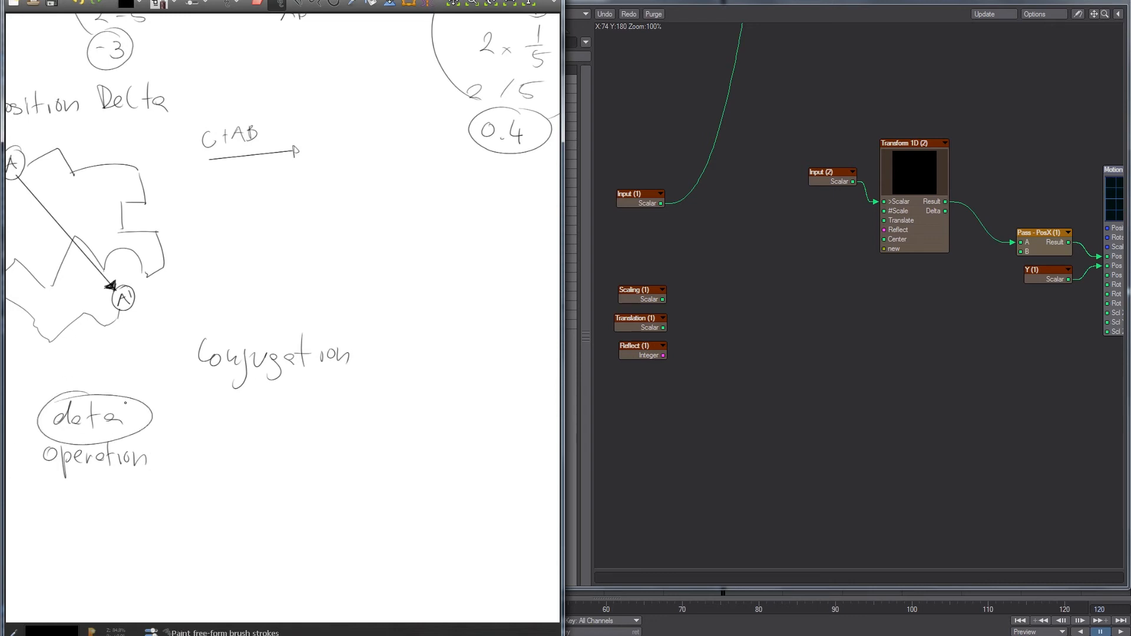
{"action": "mouse_move", "coordinate": [94, 384]}
{"action": "left_mouse_down"}
{"action": "mouse_move", "coordinate": [74, 437]}
{"action": "mouse_move", "coordinate": [125, 419]}
{"action": "mouse_move", "coordinate": [35, 480]}
{"action": "mouse_move", "coordinate": [59, 436]}
{"action": "left_mouse_up"}
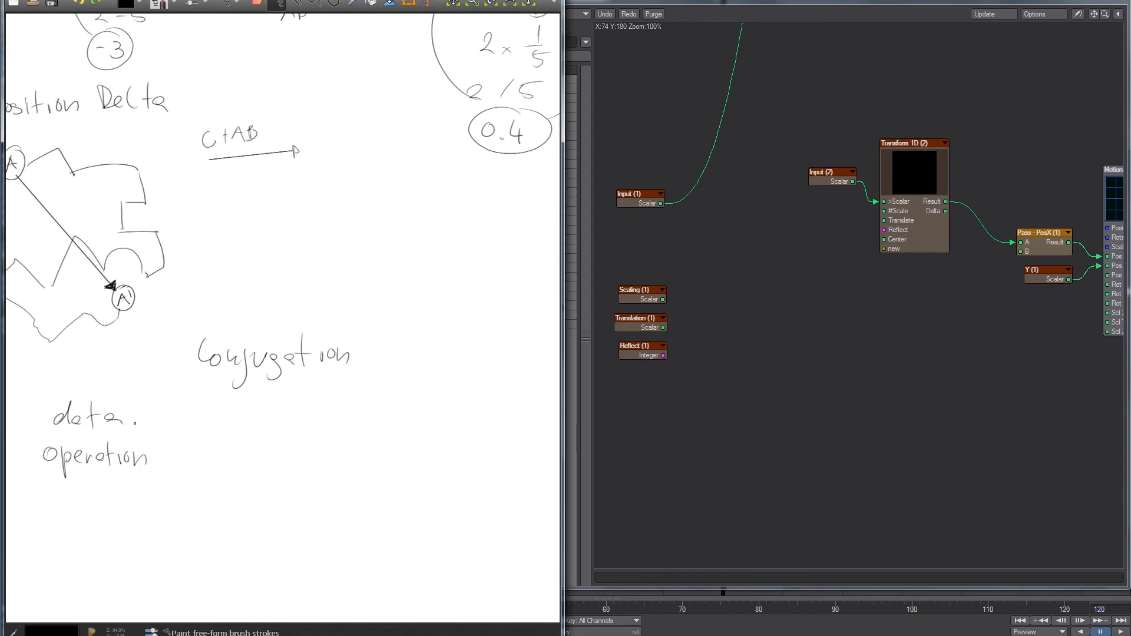
{"action": "left_click_drag", "start_coordinate": [101, 445], "coordinate": [99, 439]}
Write the conjugation pattern A⁻¹, an empty circle and A beneath the Conjugation heading.
{"action": "mouse_move", "coordinate": [306, 428]}
{"action": "left_mouse_down"}
{"action": "mouse_move", "coordinate": [309, 449]}
{"action": "mouse_move", "coordinate": [261, 443]}
{"action": "mouse_move", "coordinate": [274, 422]}
{"action": "left_mouse_up"}
{"action": "mouse_move", "coordinate": [277, 415]}
{"action": "left_mouse_down"}
{"action": "mouse_move", "coordinate": [259, 462]}
{"action": "mouse_move", "coordinate": [283, 398]}
{"action": "mouse_move", "coordinate": [343, 412]}
{"action": "mouse_move", "coordinate": [315, 402]}
{"action": "mouse_move", "coordinate": [238, 412]}
{"action": "mouse_move", "coordinate": [283, 400]}
{"action": "left_mouse_up"}
{"action": "key", "text": "ctrl+z"}
{"action": "key", "text": "ctrl+z"}
{"action": "key", "text": "ctrl+z"}
{"action": "mouse_move", "coordinate": [355, 436]}
{"action": "left_mouse_down"}
{"action": "mouse_move", "coordinate": [366, 414]}
{"action": "mouse_move", "coordinate": [380, 436]}
{"action": "left_mouse_up"}
Draw a horizontal number line below the conjugation pattern, with ticks labelled 0, 2 and 5.
{"action": "scroll", "coordinate": [271, 399], "scroll_direction": "down", "scroll_amount": 3}
{"action": "left_click_drag", "start_coordinate": [69, 512], "coordinate": [387, 512]}
{"action": "left_click_drag", "start_coordinate": [176, 506], "coordinate": [176, 512]}
{"action": "mouse_move", "coordinate": [180, 523]}
{"action": "left_mouse_down"}
{"action": "mouse_move", "coordinate": [219, 518]}
{"action": "mouse_move", "coordinate": [213, 541]}
{"action": "mouse_move", "coordinate": [286, 542]}
{"action": "left_mouse_up"}
{"action": "left_click_drag", "start_coordinate": [287, 528], "coordinate": [303, 526]}
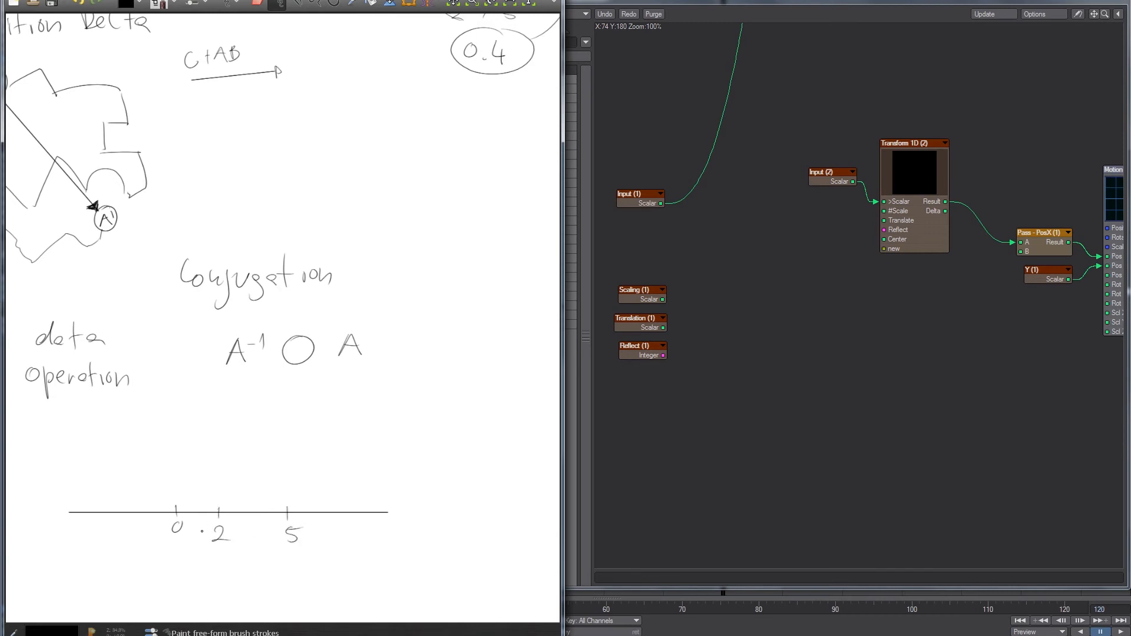
Draw arrows from 0 to 2 and on to a labelled 6 above the number line, and write 2 × 3 = 6.
{"action": "left_click_drag", "start_coordinate": [173, 496], "coordinate": [217, 502]}
{"action": "mouse_move", "coordinate": [219, 496]}
{"action": "left_mouse_down"}
{"action": "mouse_move", "coordinate": [318, 496]}
{"action": "mouse_move", "coordinate": [317, 541]}
{"action": "left_mouse_up"}
{"action": "key", "text": "ctrl+z"}
{"action": "key", "text": "ctrl+z"}
{"action": "left_click_drag", "start_coordinate": [164, 416], "coordinate": [192, 430]}
{"action": "mouse_move", "coordinate": [192, 418]}
{"action": "left_mouse_down"}
{"action": "mouse_move", "coordinate": [183, 431]}
{"action": "mouse_move", "coordinate": [236, 420]}
{"action": "left_mouse_up"}
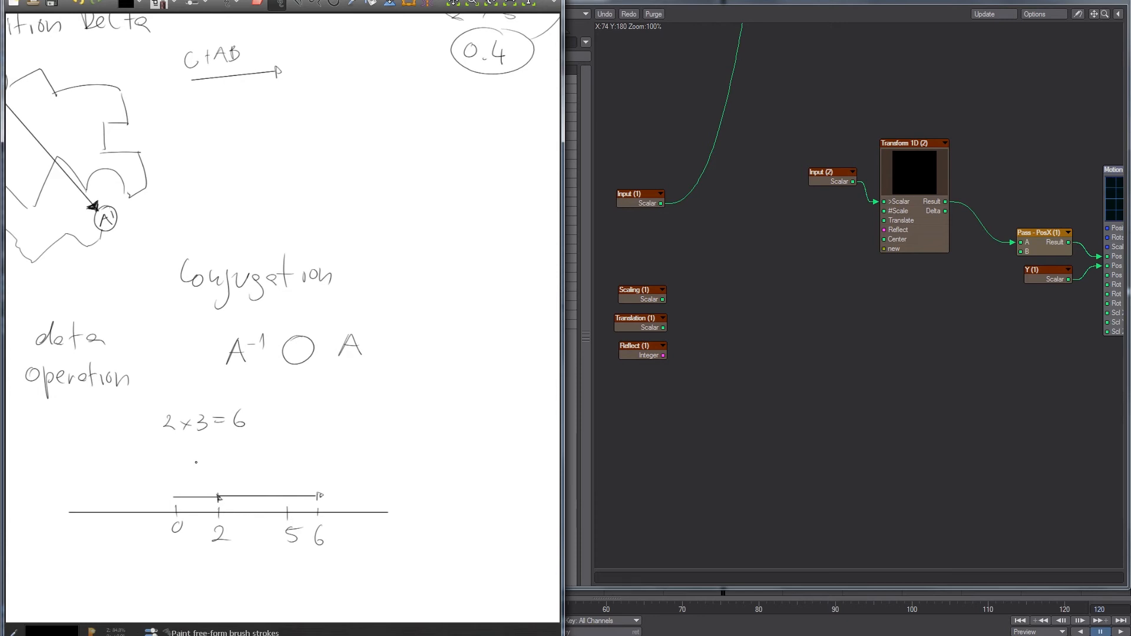
{"action": "mouse_move", "coordinate": [277, 517]}
{"action": "left_mouse_down"}
{"action": "mouse_move", "coordinate": [292, 547]}
{"action": "mouse_move", "coordinate": [279, 515]}
{"action": "left_mouse_up"}
{"action": "key", "text": "ctrl+z"}
{"action": "left_click_drag", "start_coordinate": [190, 518], "coordinate": [155, 522]}
{"action": "key", "text": "ctrl+z"}
Draw three end-to-end arrows pointing left below the number line, the first from 5 to 2 and two more of similar length.
{"action": "middle_click_drag", "start_coordinate": [236, 440], "coordinate": [237, 342]}
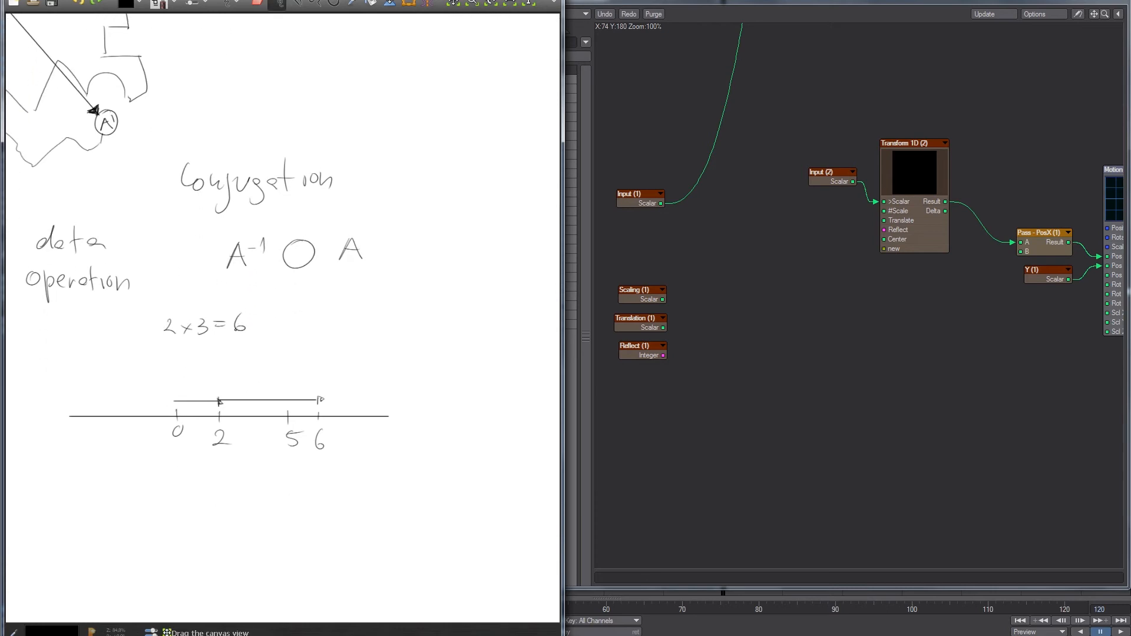
{"action": "mouse_move", "coordinate": [291, 454]}
{"action": "left_mouse_down", "text": "shift"}
{"action": "mouse_move", "coordinate": [217, 454]}
{"action": "mouse_move", "coordinate": [226, 460]}
{"action": "left_mouse_up", "text": "shift"}
{"action": "key", "text": "b"}
{"action": "middle_click_drag", "start_coordinate": [214, 454], "coordinate": [359, 459]}
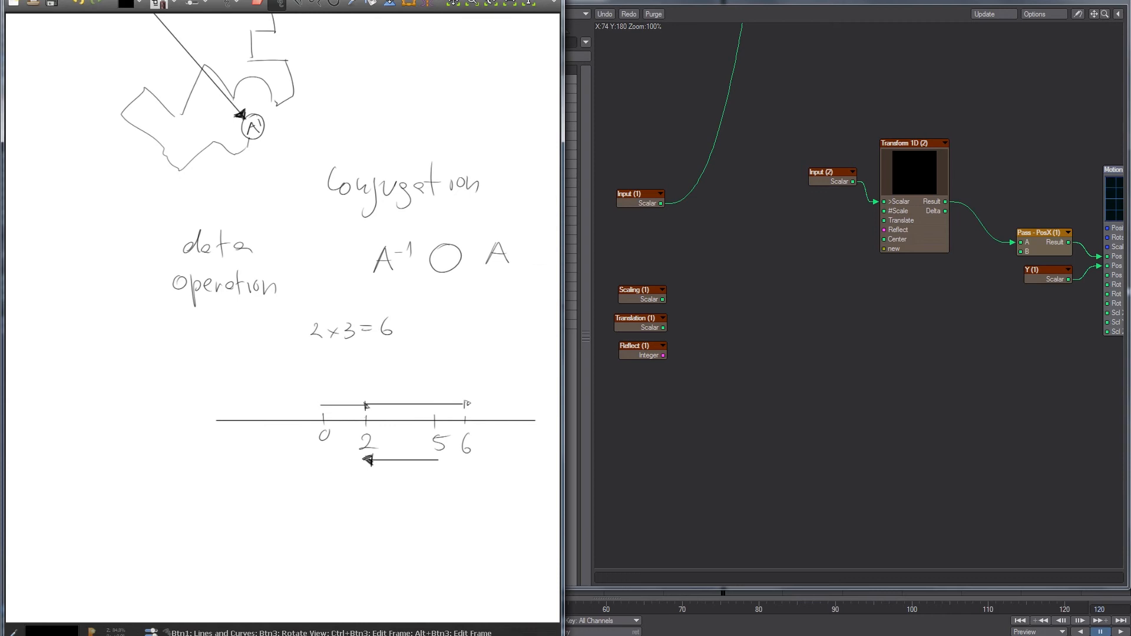
{"action": "left_click_drag", "start_coordinate": [360, 458], "coordinate": [299, 458], "text": "shift"}
{"action": "mouse_move", "coordinate": [301, 453]}
{"action": "left_mouse_down"}
{"action": "mouse_move", "coordinate": [300, 464]}
{"action": "mouse_move", "coordinate": [231, 464]}
{"action": "left_mouse_up"}
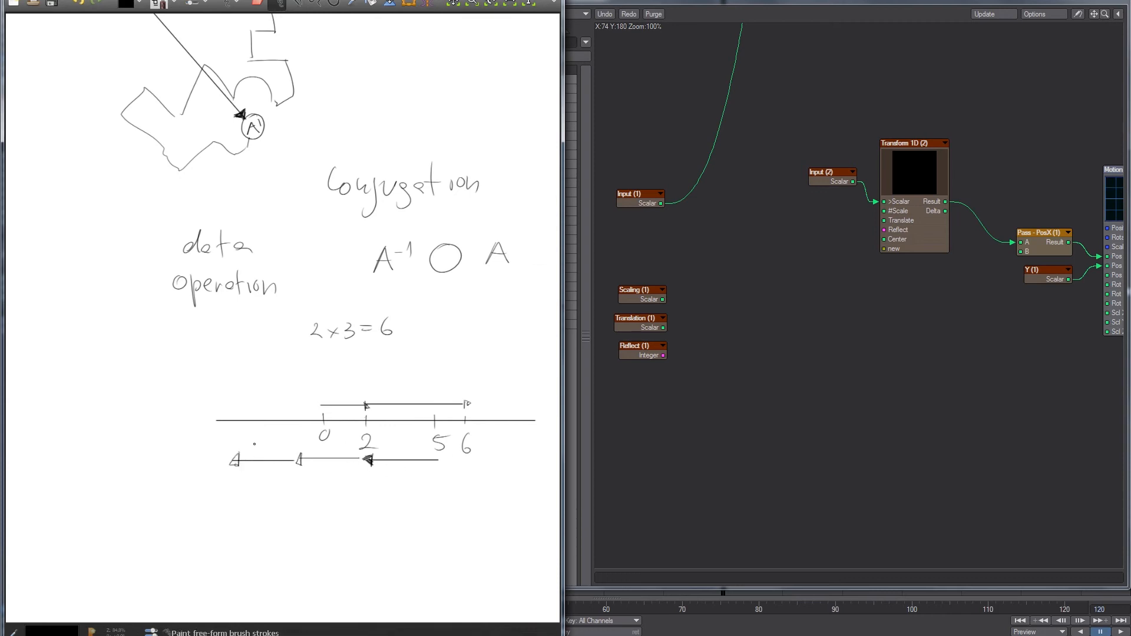
Label the arrow chain 0 beneath the 5, −3 beneath the 2, and −9 beneath the last arrowhead.
{"action": "left_click_drag", "start_coordinate": [447, 440], "coordinate": [449, 436]}
{"action": "key", "text": "ctrl+z"}
{"action": "mouse_move", "coordinate": [437, 466]}
{"action": "left_mouse_down"}
{"action": "mouse_move", "coordinate": [407, 488]}
{"action": "mouse_move", "coordinate": [360, 486]}
{"action": "mouse_move", "coordinate": [375, 466]}
{"action": "left_mouse_up"}
{"action": "key", "text": "ctrl+z"}
{"action": "key", "text": "ctrl+z"}
{"action": "left_click_drag", "start_coordinate": [244, 475], "coordinate": [237, 491]}
{"action": "left_click_drag", "start_coordinate": [452, 437], "coordinate": [419, 451]}
{"action": "key", "text": "ctrl+z"}
Add a tick on the number line above the last arrowhead and label it −4.
{"action": "left_click_drag", "start_coordinate": [234, 414], "coordinate": [240, 443]}
{"action": "mouse_move", "coordinate": [239, 437]}
{"action": "left_mouse_down"}
{"action": "mouse_move", "coordinate": [238, 452]}
{"action": "mouse_move", "coordinate": [229, 441]}
{"action": "left_mouse_up"}
{"action": "key", "text": "ctrl+z"}
{"action": "key", "text": "ctrl+z"}
{"action": "key", "text": "ctrl+z"}
{"action": "left_click_drag", "start_coordinate": [236, 436], "coordinate": [240, 444]}
Undo the stray marks and erase the 2 × 3 = 6 equation above the number line.
{"action": "middle_click_drag", "start_coordinate": [480, 307], "coordinate": [418, 295]}
{"action": "key", "text": "ctrl+z"}
{"action": "key", "text": "ctrl+z"}
{"action": "key", "text": "ctrl+z"}
{"action": "key", "text": "ctrl+z"}
{"action": "key", "text": "ctrl+z"}
{"action": "key", "text": "ctrl+z"}
{"action": "key", "text": "ctrl+z"}
{"action": "key", "text": "ctrl+z"}
{"action": "key", "text": "e"}
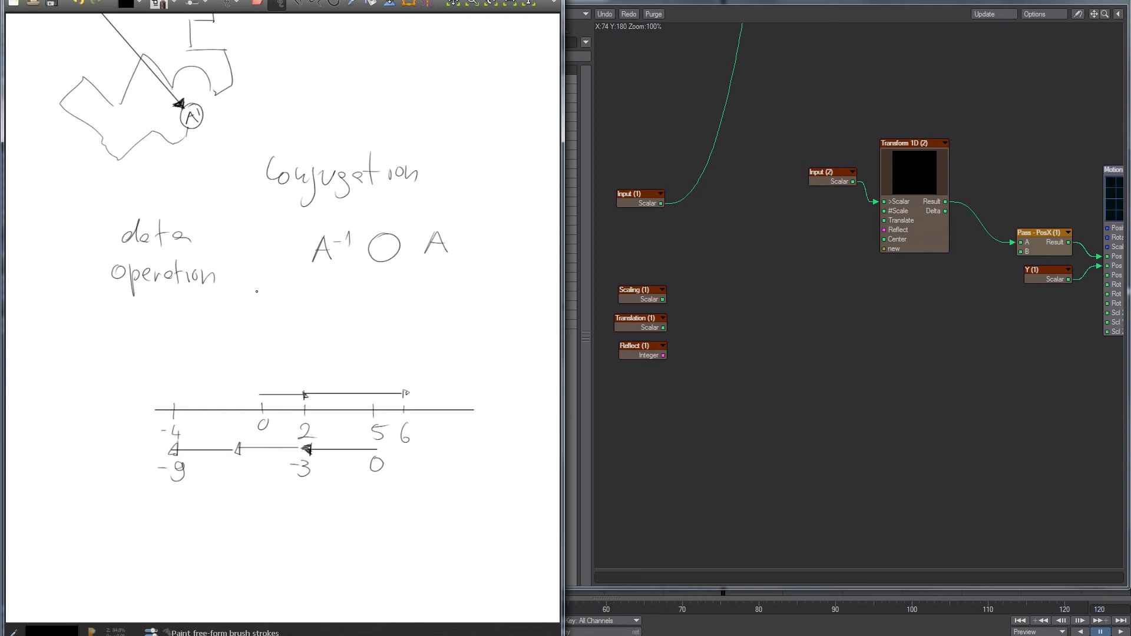
Write −5, ×3, +5 under the A⁻¹ ◯ A pattern, and the row 2, −3, −9, −4 beneath it.
{"action": "left_click_drag", "start_coordinate": [254, 307], "coordinate": [265, 318]}
{"action": "left_click_drag", "start_coordinate": [334, 278], "coordinate": [327, 289]}
{"action": "left_click_drag", "start_coordinate": [366, 276], "coordinate": [377, 289]}
{"action": "mouse_move", "coordinate": [376, 277]}
{"action": "left_mouse_down"}
{"action": "mouse_move", "coordinate": [366, 289]}
{"action": "mouse_move", "coordinate": [384, 293]}
{"action": "left_mouse_up"}
{"action": "left_click_drag", "start_coordinate": [435, 275], "coordinate": [445, 287]}
{"action": "left_click_drag", "start_coordinate": [450, 273], "coordinate": [465, 273]}
{"action": "mouse_move", "coordinate": [328, 304]}
{"action": "left_mouse_down"}
{"action": "mouse_move", "coordinate": [342, 315]}
{"action": "mouse_move", "coordinate": [325, 320]}
{"action": "mouse_move", "coordinate": [398, 305]}
{"action": "mouse_move", "coordinate": [393, 324]}
{"action": "mouse_move", "coordinate": [448, 323]}
{"action": "left_mouse_up"}
Write the equation 2 × 3 = 6 between the row of results and the number line.
{"action": "left_click_drag", "start_coordinate": [196, 349], "coordinate": [224, 363]}
{"action": "mouse_move", "coordinate": [223, 353]}
{"action": "left_mouse_down"}
{"action": "mouse_move", "coordinate": [215, 363]}
{"action": "mouse_move", "coordinate": [264, 352]}
{"action": "left_mouse_up"}
{"action": "left_click_drag", "start_coordinate": [253, 358], "coordinate": [264, 358]}
{"action": "left_click_drag", "start_coordinate": [278, 347], "coordinate": [276, 360]}
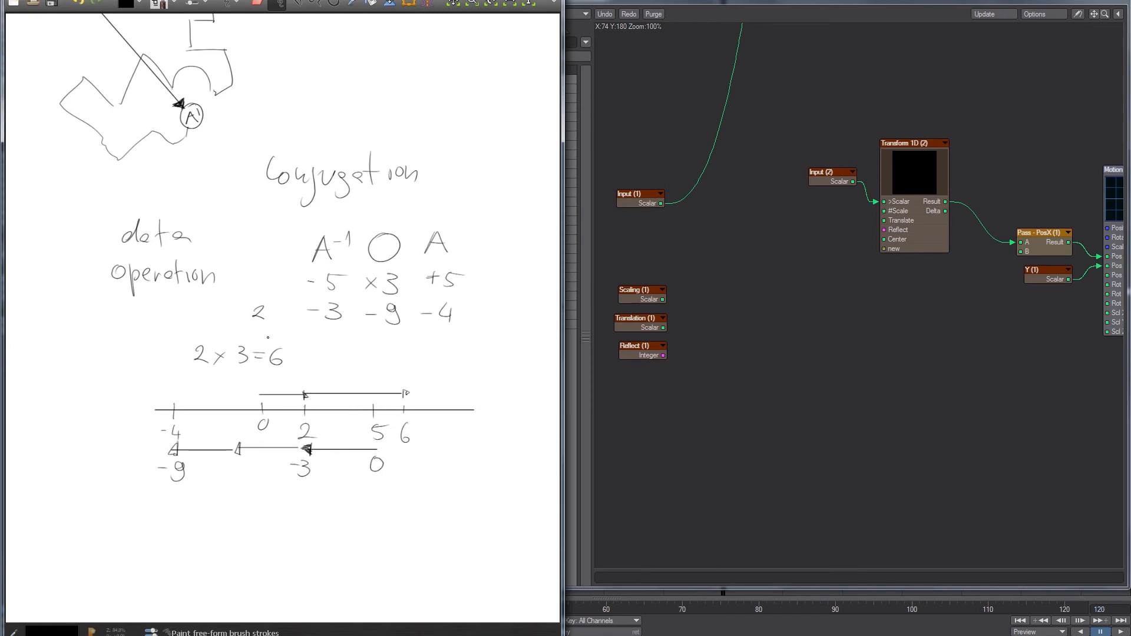
Switch to LightWave Layout and set item A's display to Textured Solid in the Scene Editor.
{"action": "left_click", "coordinate": [776, 253]}
{"action": "key", "text": "ctrl+F1"}
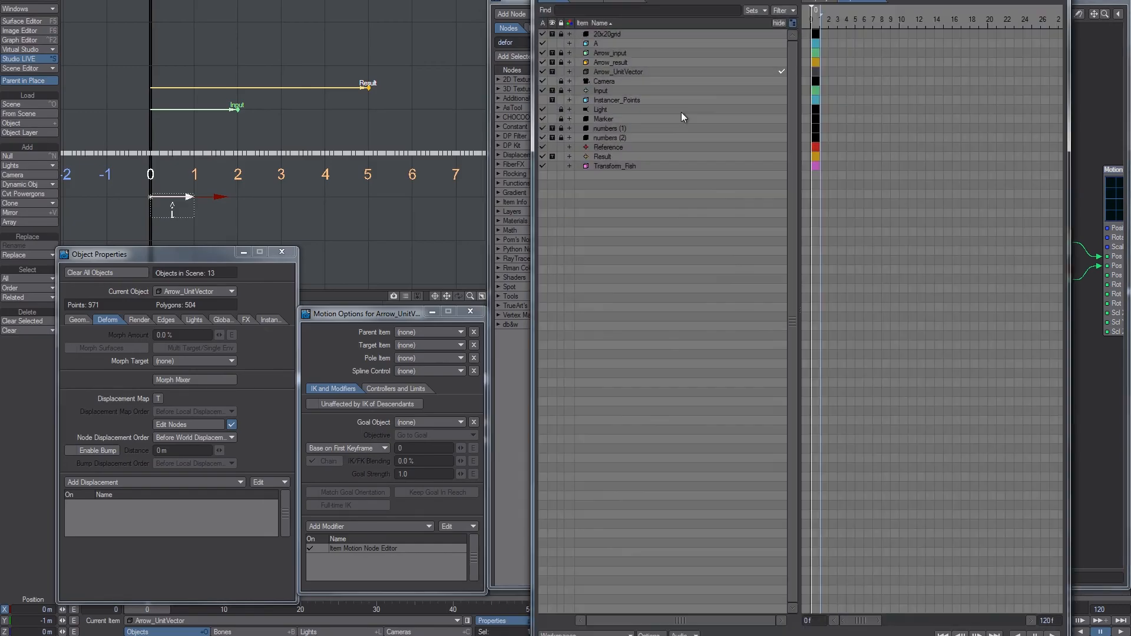
{"action": "left_click", "coordinate": [588, 44]}
{"action": "left_click", "coordinate": [555, 45]}
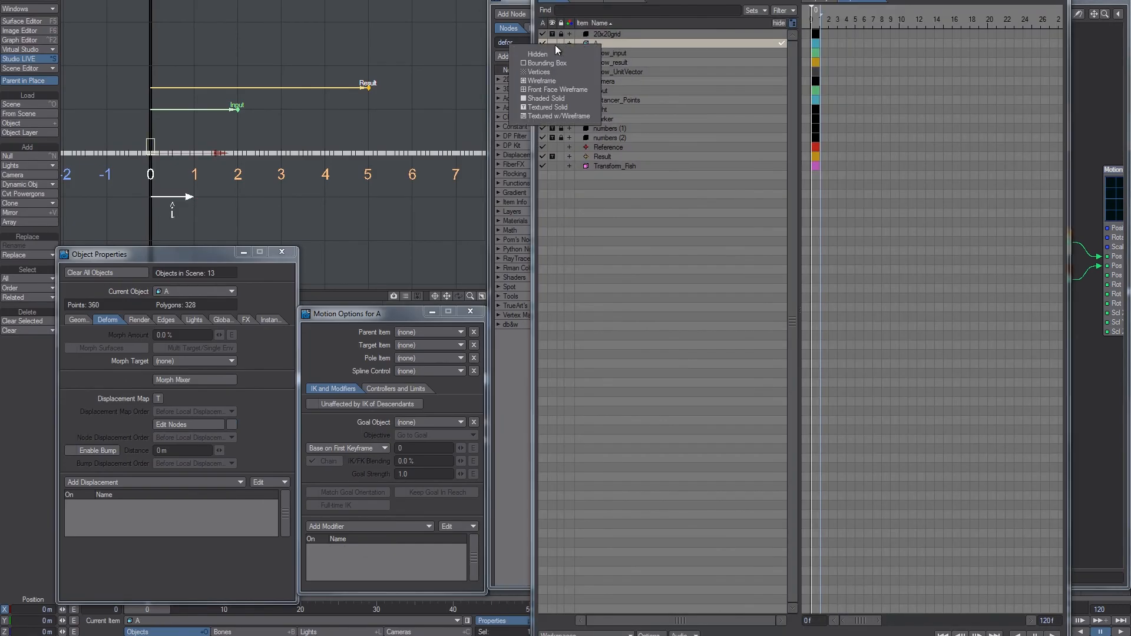
{"action": "left_click", "coordinate": [550, 108]}
{"action": "left_click", "coordinate": [1066, 154]}
Filter the node list by "item" and add an Item Info node below the Reflect (1) node.
{"action": "left_click_drag", "start_coordinate": [519, 42], "coordinate": [375, 52]}
{"action": "type", "text": "item"}
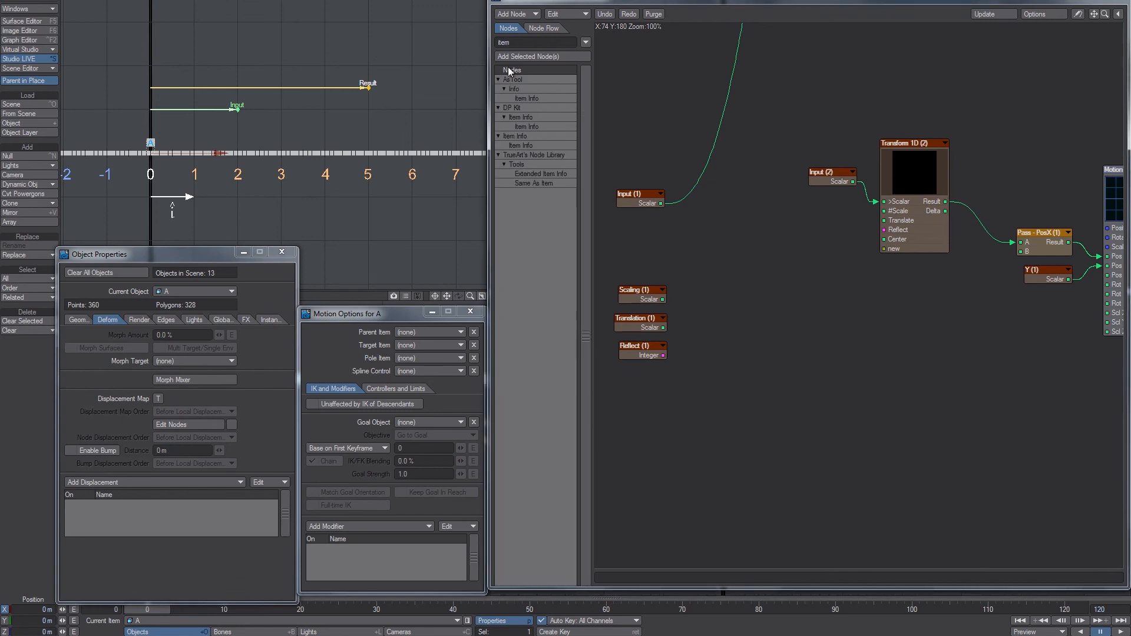
{"action": "left_click", "coordinate": [529, 137]}
{"action": "left_click", "coordinate": [498, 136]}
{"action": "left_click_drag", "start_coordinate": [520, 145], "coordinate": [701, 441]}
Set the Item Info (1) node's item to A and reposition the node below Reflect (1).
{"action": "double_click", "coordinate": [701, 441]}
{"action": "left_click", "coordinate": [934, 78]}
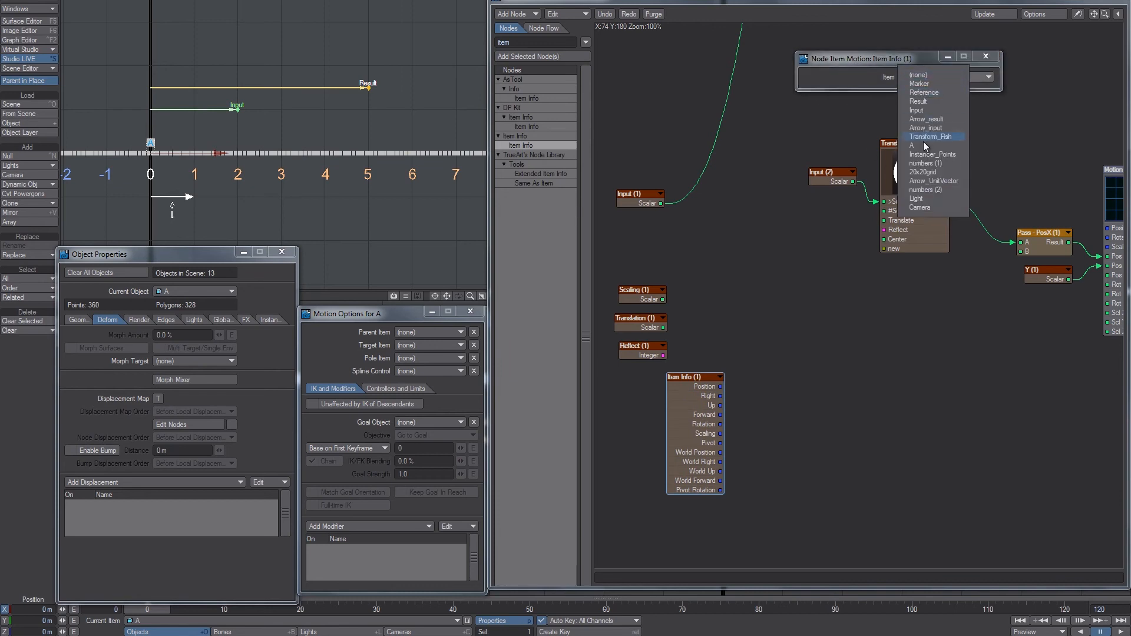
{"action": "left_click", "coordinate": [952, 145]}
{"action": "left_click", "coordinate": [985, 56]}
{"action": "left_click", "coordinate": [809, 372]}
{"action": "left_click_drag", "start_coordinate": [809, 372], "coordinate": [856, 206], "text": "alt"}
{"action": "left_click_drag", "start_coordinate": [745, 290], "coordinate": [715, 338]}
{"action": "left_click_drag", "start_coordinate": [797, 269], "coordinate": [777, 313], "text": "alt"}
{"action": "mouse_move", "coordinate": [701, 346]}
{"action": "left_mouse_down"}
{"action": "mouse_move", "coordinate": [719, 338]}
{"action": "mouse_move", "coordinate": [699, 353]}
{"action": "left_mouse_up"}
Set the Reference item's display to Textured w/Wireframe in the Scene Editor and return to the node editor.
{"action": "key", "text": "ctrl+F1"}
{"action": "left_click", "coordinate": [602, 146]}
{"action": "left_click", "coordinate": [553, 147]}
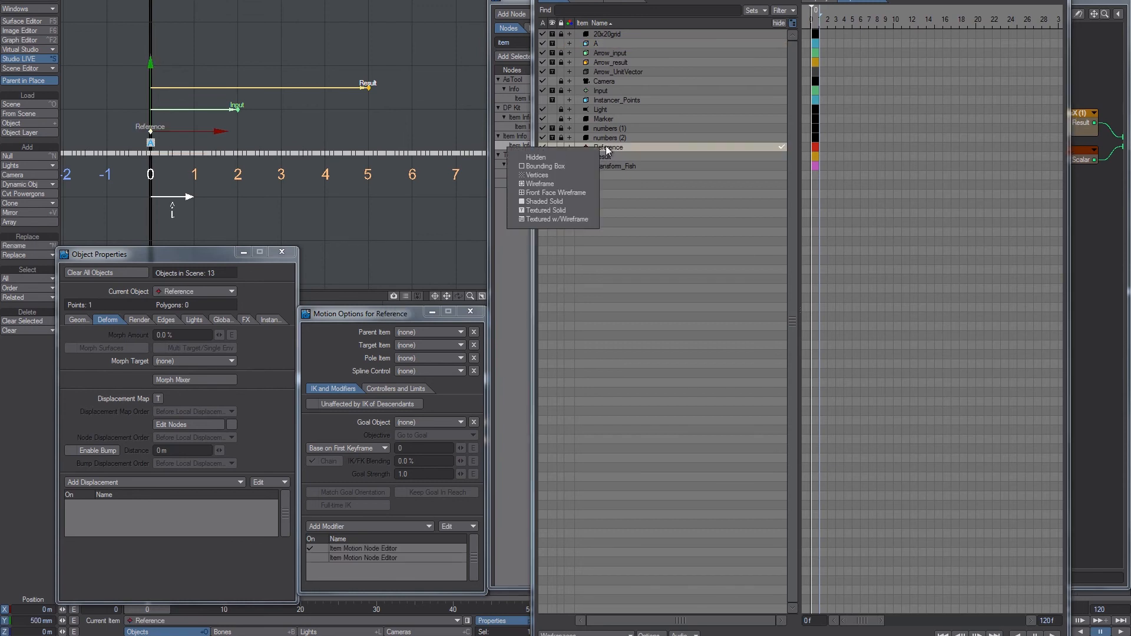
{"action": "left_click", "coordinate": [553, 146]}
{"action": "left_click", "coordinate": [552, 147]}
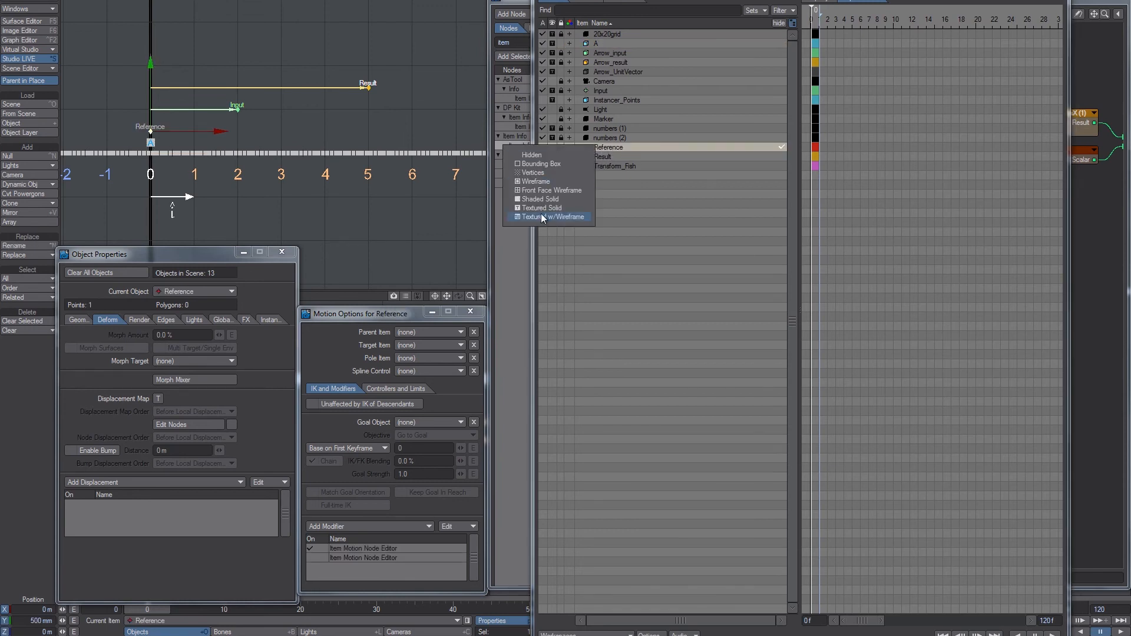
{"action": "left_click", "coordinate": [551, 216]}
{"action": "left_click", "coordinate": [1122, 243]}
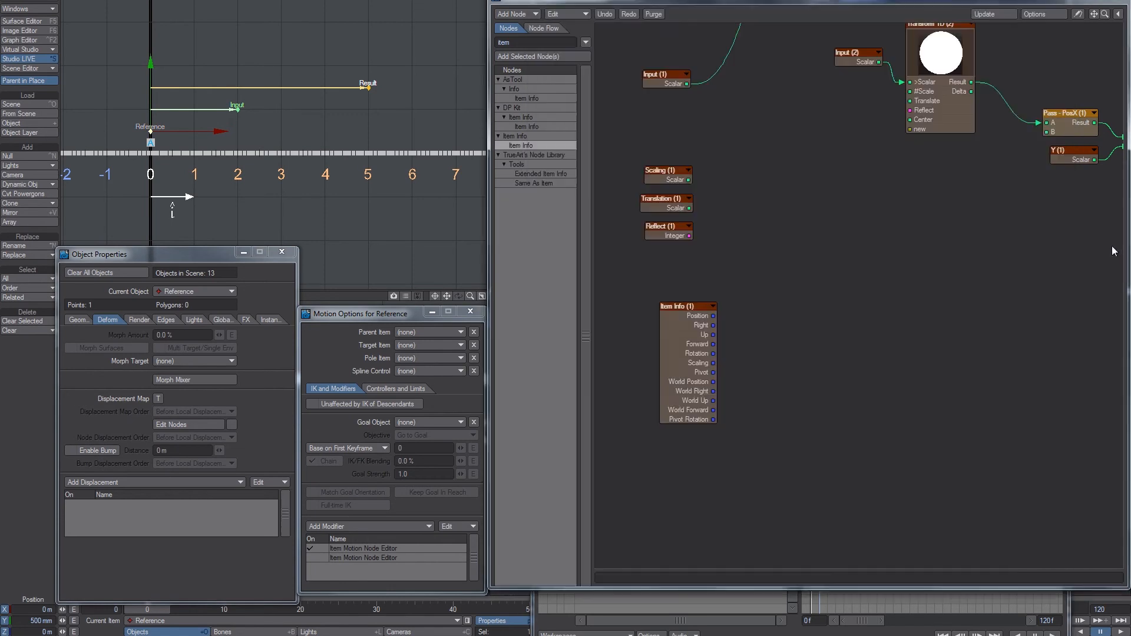
Duplicate the Item Info (1) node and place the copy below the original.
{"action": "left_click_drag", "start_coordinate": [791, 285], "coordinate": [804, 231], "text": "alt"}
{"action": "left_click_drag", "start_coordinate": [715, 298], "coordinate": [683, 274]}
{"action": "key", "text": "ctrl+v"}
{"action": "left_click_drag", "start_coordinate": [860, 275], "coordinate": [706, 393]}
Set the duplicated Item Info node's item to Reference.
{"action": "double_click", "coordinate": [707, 394]}
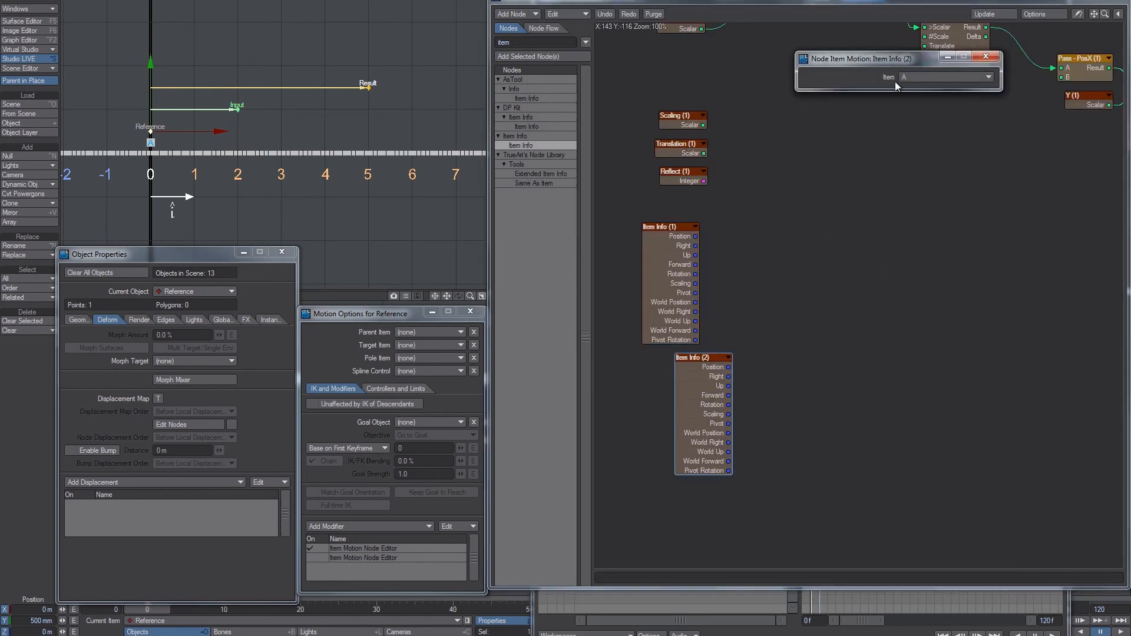
{"action": "left_click", "coordinate": [930, 79]}
{"action": "left_click", "coordinate": [922, 28]}
{"action": "left_click", "coordinate": [985, 56]}
{"action": "left_click_drag", "start_coordinate": [734, 129], "coordinate": [750, 286], "text": "alt"}
{"action": "left_click", "coordinate": [1077, 13]}
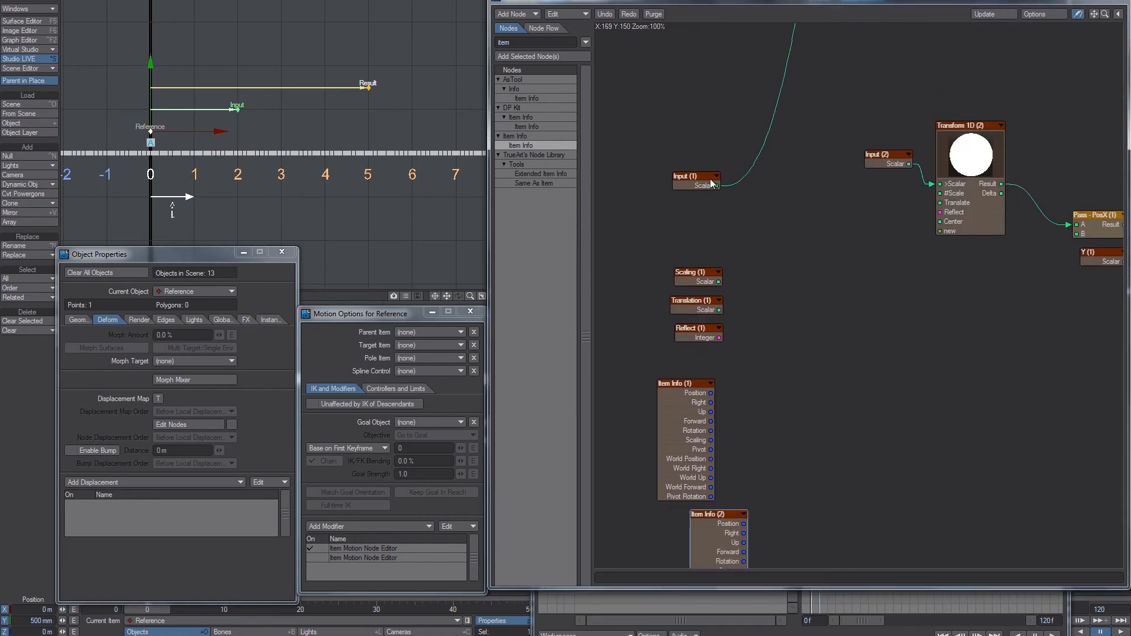
Add a scalar Subtract node fed by Input (1) in A and Item Info (2)'s Position in B.
{"action": "mouse_move", "coordinate": [718, 192]}
{"action": "left_click_drag", "start_coordinate": [718, 515], "coordinate": [734, 478]}
{"action": "left_click_drag", "start_coordinate": [521, 41], "coordinate": [494, 42]}
{"action": "type", "text": "sub"}
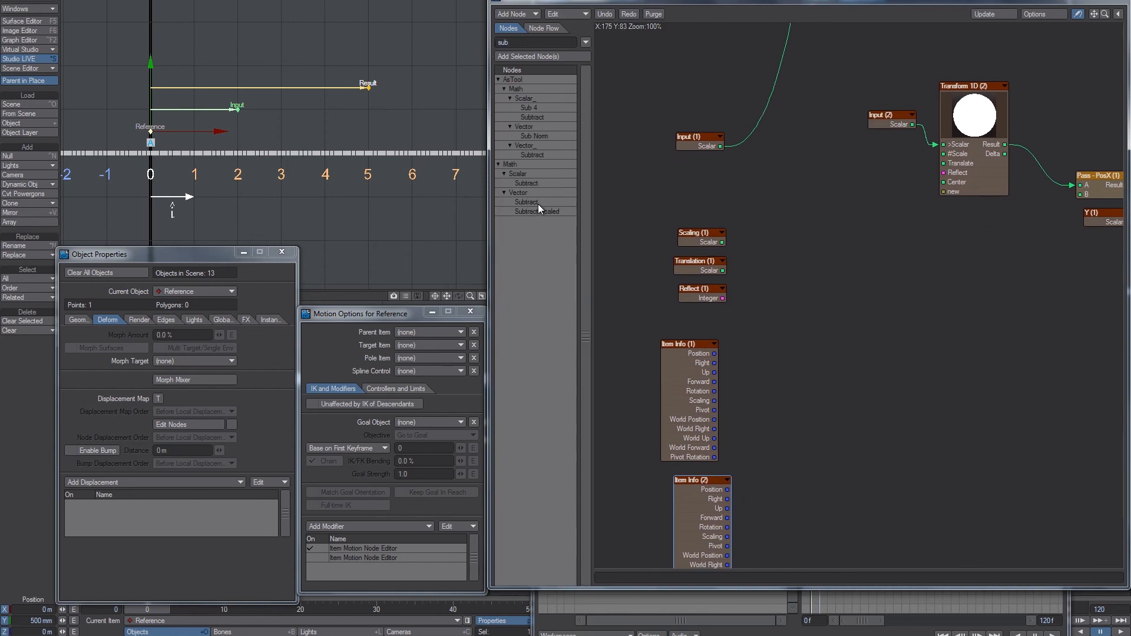
{"action": "double_click", "coordinate": [541, 183]}
{"action": "left_click_drag", "start_coordinate": [866, 294], "coordinate": [865, 391]}
{"action": "left_click_drag", "start_coordinate": [727, 489], "coordinate": [841, 403]}
{"action": "left_click_drag", "start_coordinate": [719, 147], "coordinate": [841, 393]}
{"action": "left_click_drag", "start_coordinate": [853, 407], "coordinate": [846, 402]}
Add a scalar Multiply node and feed it the Subtract result in A and Item Info (1)'s Scaling in B.
{"action": "double_click", "coordinate": [526, 44]}
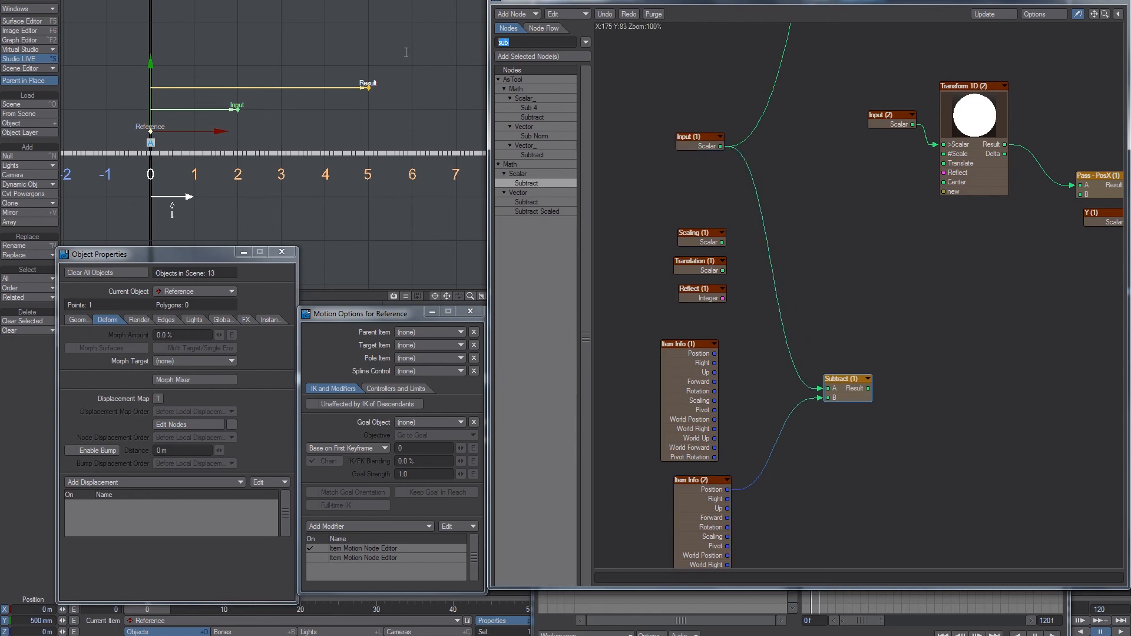
{"action": "type", "text": "mul"}
{"action": "left_click", "coordinate": [530, 240]}
{"action": "left_click_drag", "start_coordinate": [530, 239], "coordinate": [923, 370]}
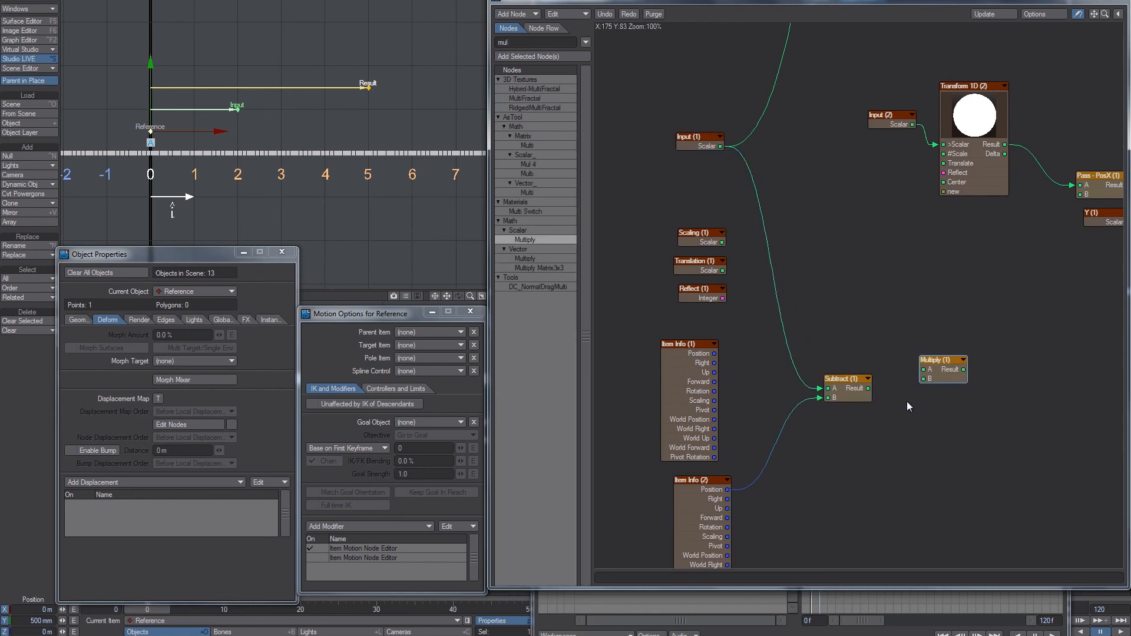
{"action": "left_click_drag", "start_coordinate": [847, 379], "coordinate": [849, 342]}
{"action": "double_click", "coordinate": [704, 360]}
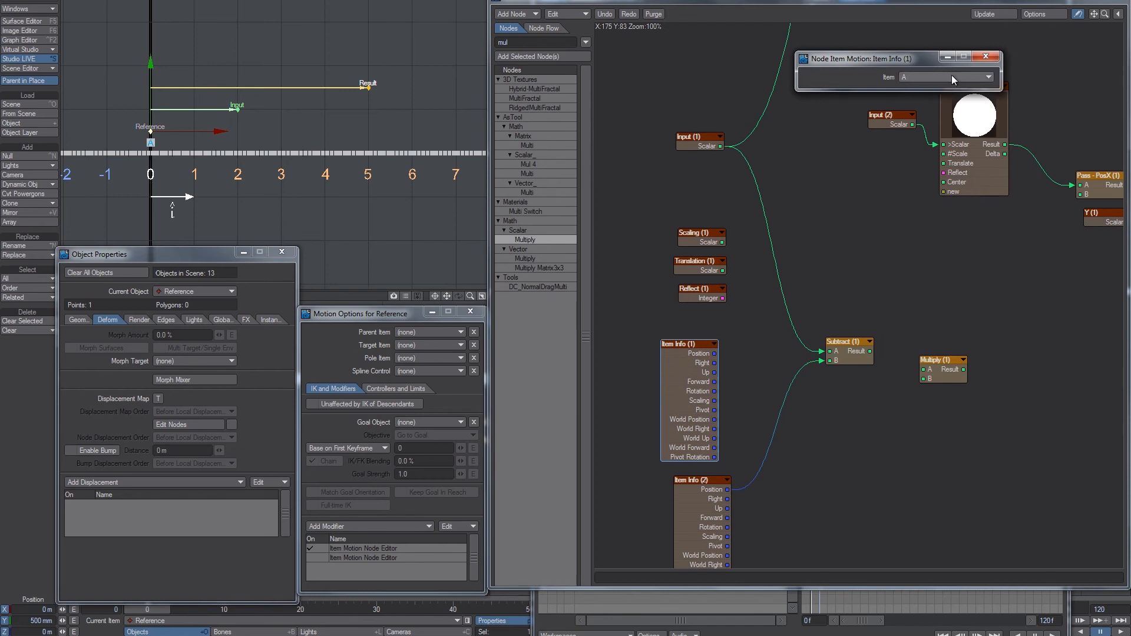
{"action": "left_click_drag", "start_coordinate": [714, 401], "coordinate": [885, 358]}
Insert a scalar Add node fed by the Multiply result in A and Item Info (2)'s Position in B.
{"action": "double_click", "coordinate": [530, 42]}
{"action": "type", "text": "add"}
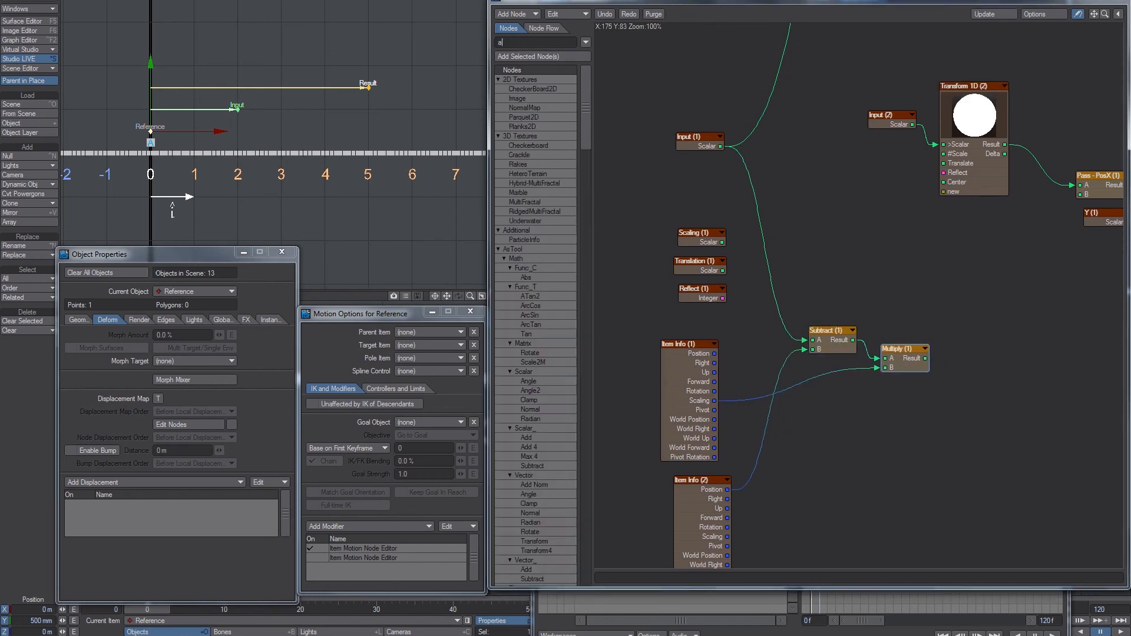
{"action": "left_click_drag", "start_coordinate": [524, 183], "coordinate": [1006, 370]}
{"action": "left_click_drag", "start_coordinate": [926, 358], "coordinate": [966, 375]}
{"action": "left_click_drag", "start_coordinate": [712, 501], "coordinate": [950, 391]}
{"action": "left_click_drag", "start_coordinate": [966, 387], "coordinate": [977, 385]}
Connect the Add (1) result to input A of the Pass - PosX (1) node.
{"action": "left_click_drag", "start_coordinate": [1044, 332], "coordinate": [918, 337], "text": "alt"}
{"action": "mouse_move", "coordinate": [877, 386]}
{"action": "left_click_drag", "start_coordinate": [876, 386], "coordinate": [955, 190]}
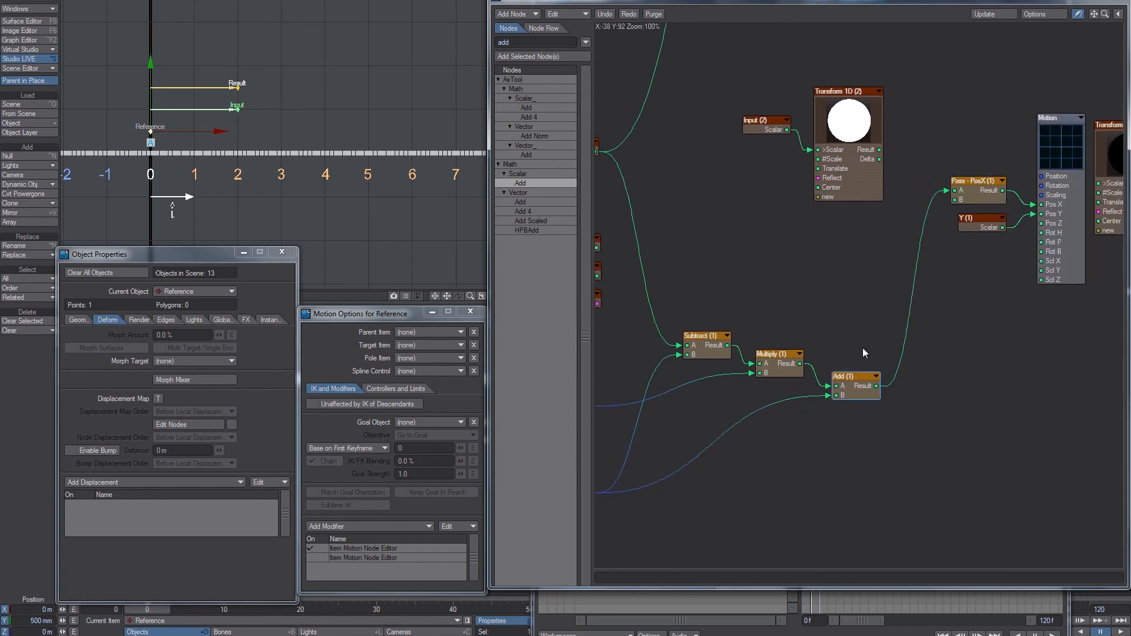
{"action": "left_click_drag", "start_coordinate": [863, 348], "coordinate": [938, 302], "text": "alt"}
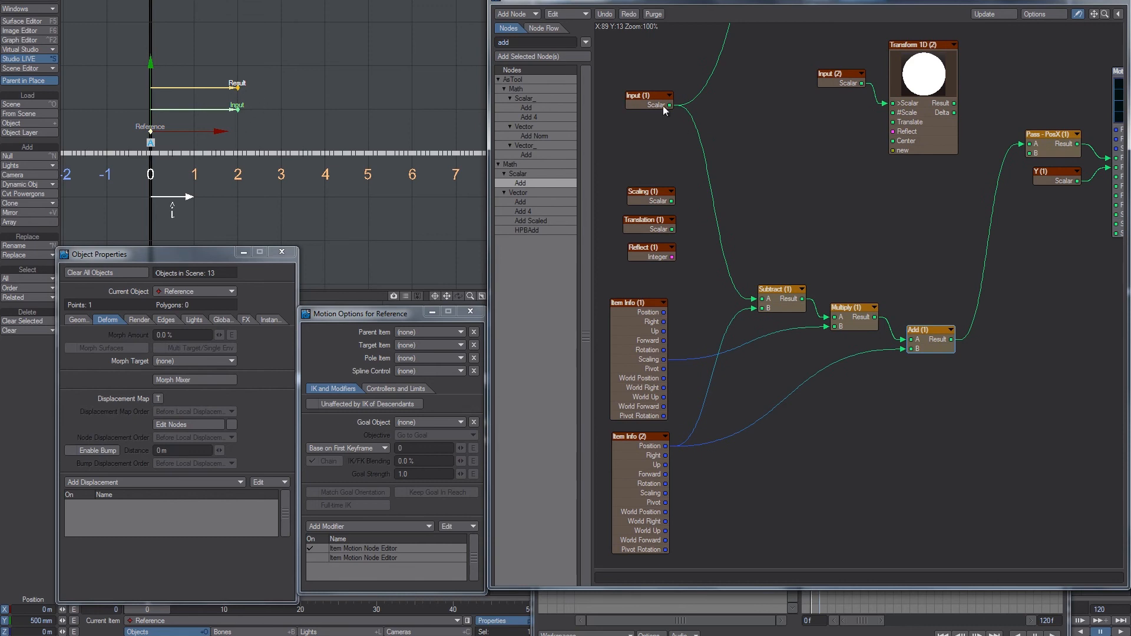
{"action": "mouse_move", "coordinate": [953, 342]}
Select item A in the viewport and set its X scale to 3.
{"action": "left_click", "coordinate": [151, 143]}
{"action": "key", "text": "h"}
{"action": "left_click_drag", "start_coordinate": [228, 153], "coordinate": [274, 153]}
{"action": "double_click", "coordinate": [35, 609]}
{"action": "type", "text": "3"}
{"action": "key", "text": "Tab"}
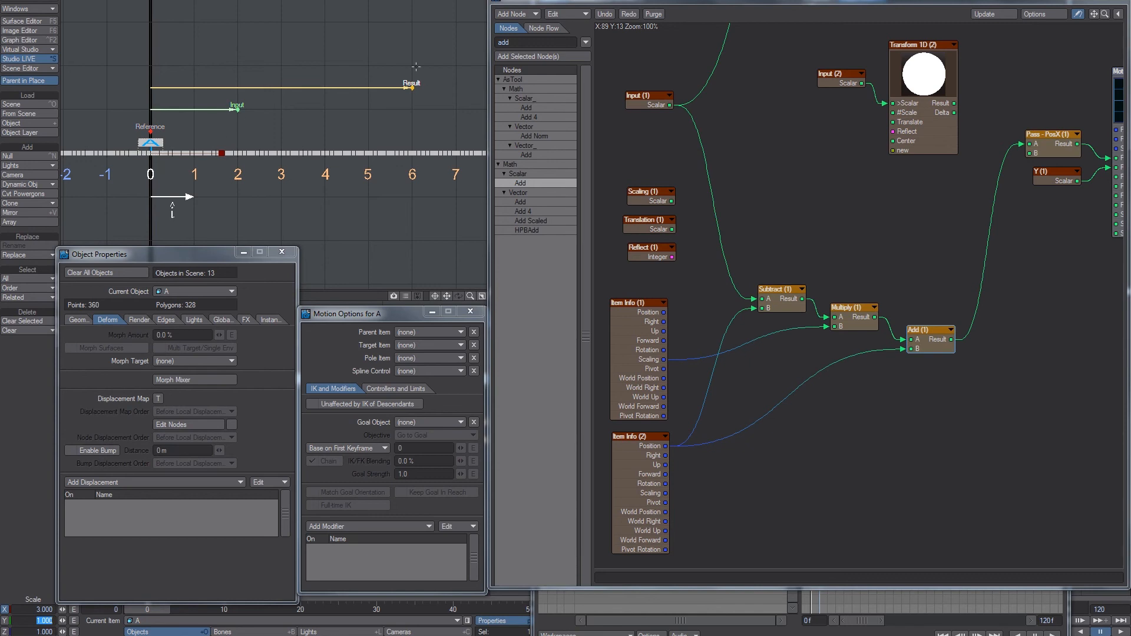
Move the Reference item along X to about 5 m on the number line.
{"action": "left_click", "coordinate": [150, 130]}
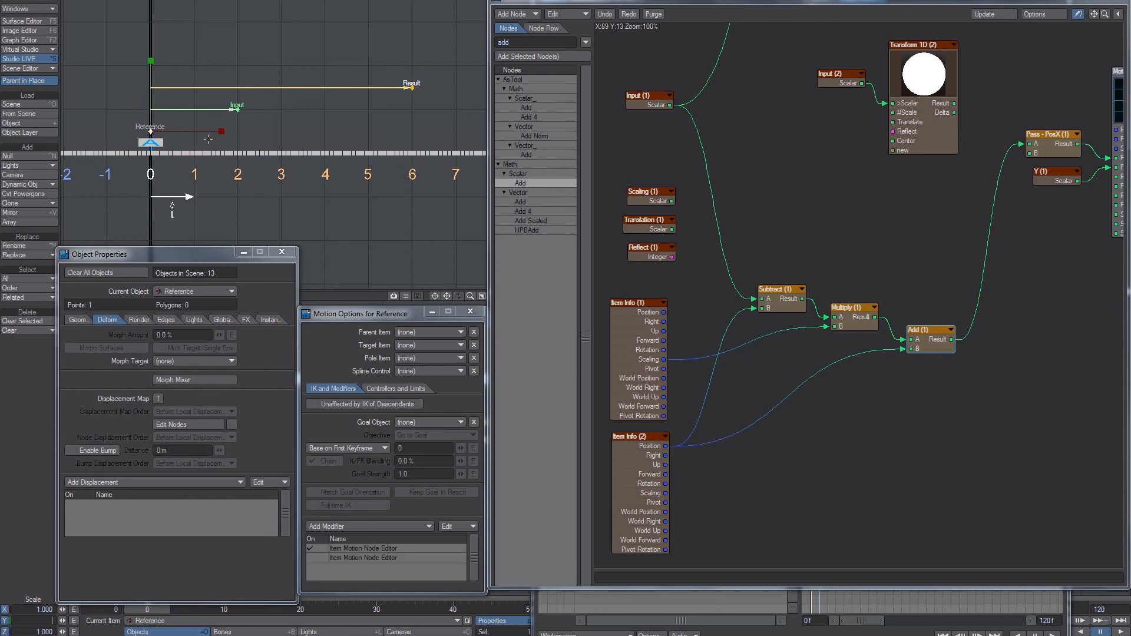
{"action": "key", "text": "t"}
{"action": "left_click_drag", "start_coordinate": [201, 168], "coordinate": [418, 167]}
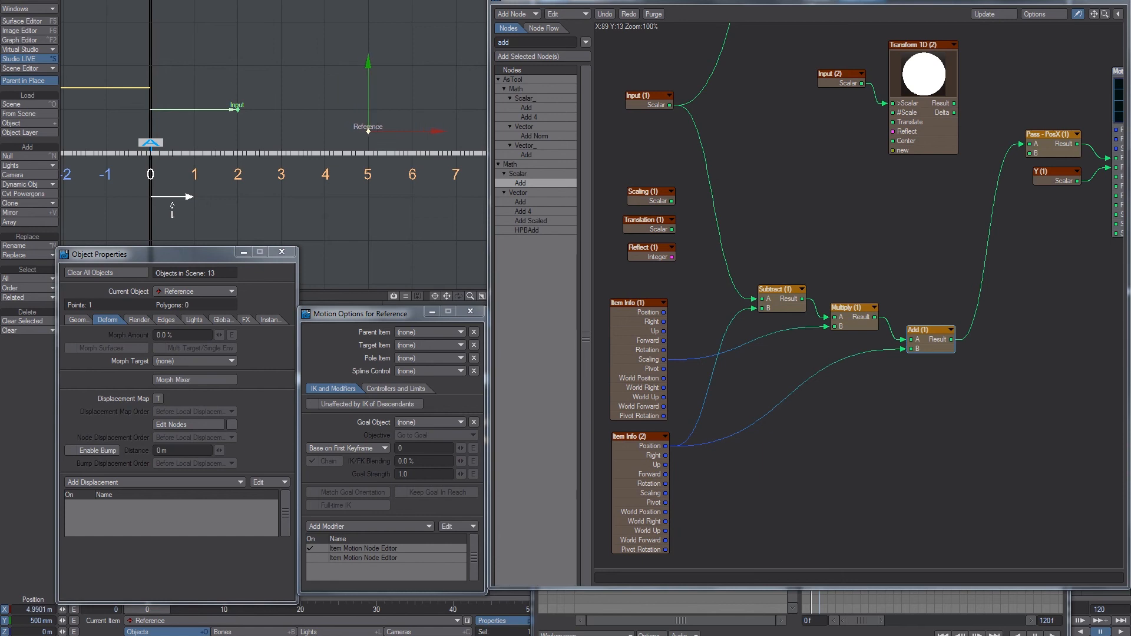
{"action": "scroll", "coordinate": [104, 125], "scroll_direction": "down", "scroll_amount": 2}
{"action": "left_click_drag", "start_coordinate": [65, 125], "coordinate": [104, 125], "text": "alt"}
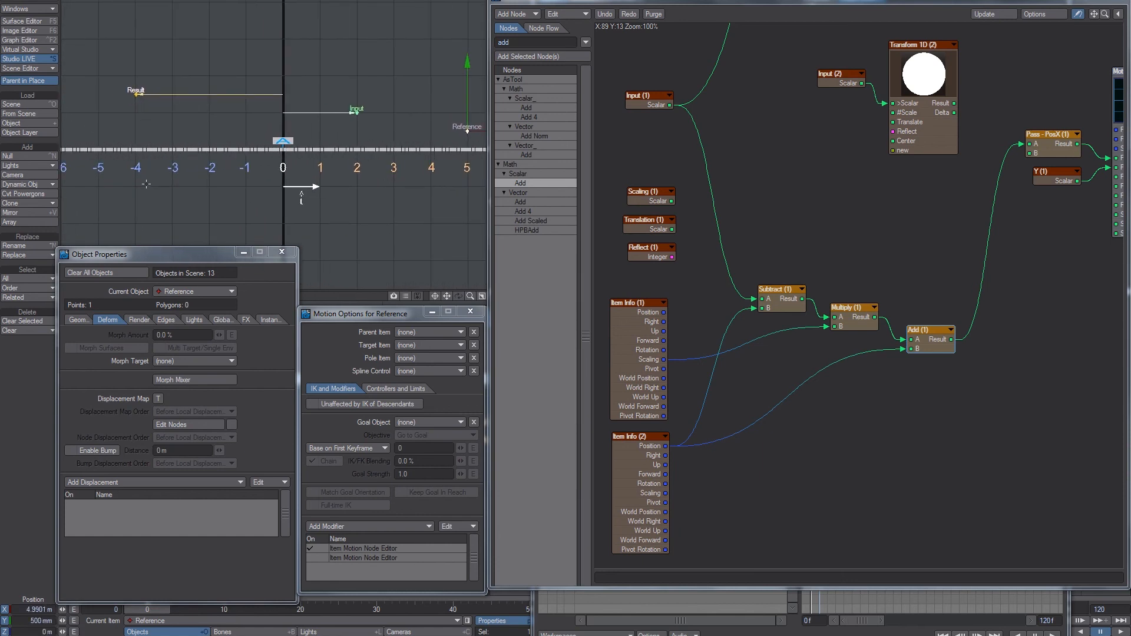
{"action": "scroll", "coordinate": [125, 238], "scroll_direction": "down", "scroll_amount": 2}
{"action": "left_click_drag", "start_coordinate": [125, 238], "coordinate": [117, 236], "text": "alt"}
{"action": "mouse_move", "coordinate": [423, 133]}
{"action": "left_mouse_down"}
{"action": "mouse_move", "coordinate": [248, 133]}
{"action": "mouse_move", "coordinate": [423, 132]}
{"action": "left_mouse_up"}
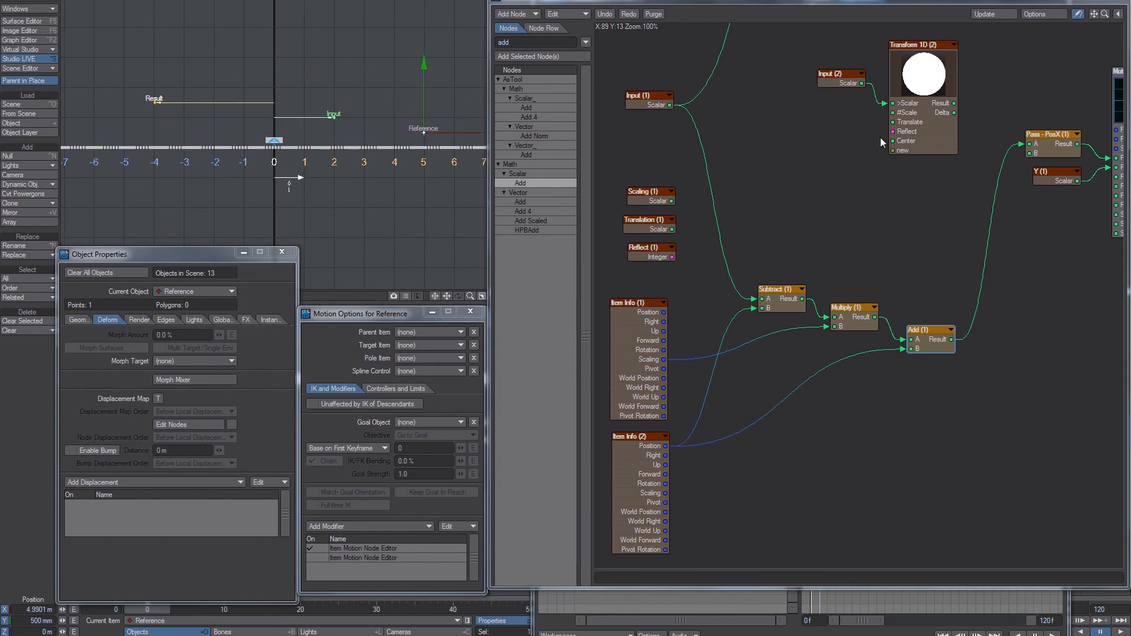
Open the Transform 1D (2) compound node and examine its internal node chain from Input to Output.
{"action": "double_click", "coordinate": [917, 145]}
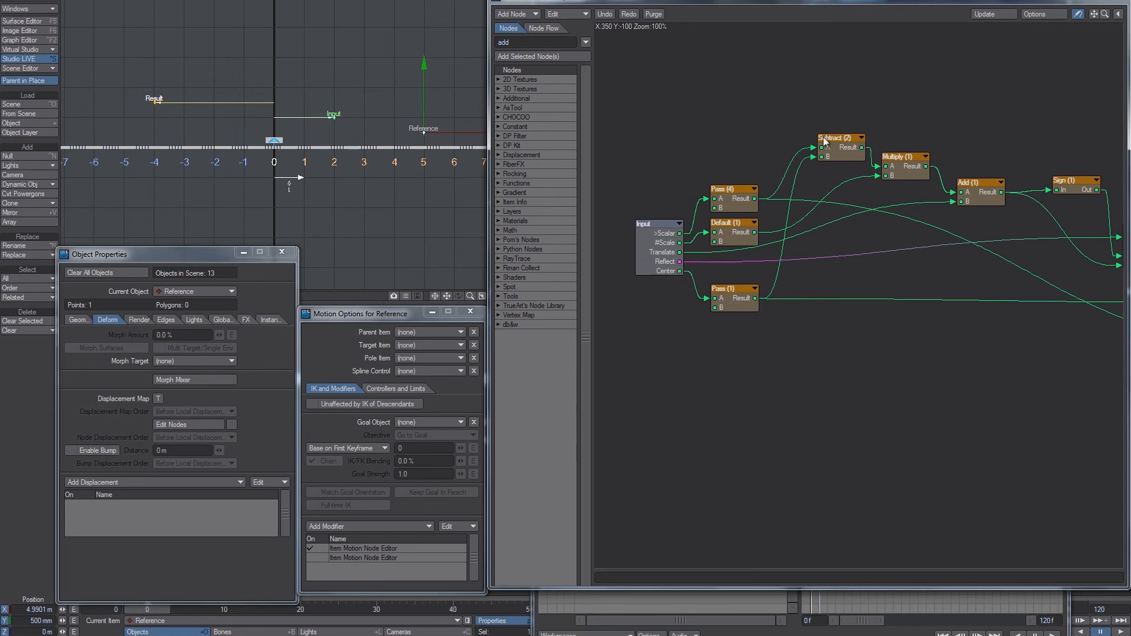
{"action": "left_click_drag", "start_coordinate": [898, 177], "coordinate": [867, 155], "text": "alt"}
{"action": "left_click_drag", "start_coordinate": [954, 158], "coordinate": [844, 121], "text": "alt"}
{"action": "left_click_drag", "start_coordinate": [1041, 164], "coordinate": [1039, 131], "text": "alt"}
{"action": "mouse_move", "coordinate": [1095, 197]}
{"action": "left_mouse_down"}
{"action": "mouse_move", "coordinate": [1082, 203]}
{"action": "mouse_move", "coordinate": [1096, 199]}
{"action": "left_mouse_up"}
{"action": "mouse_move", "coordinate": [899, 238]}
{"action": "left_mouse_down", "text": "alt"}
{"action": "mouse_move", "coordinate": [1009, 226]}
{"action": "mouse_move", "coordinate": [910, 242]}
{"action": "left_mouse_up", "text": "alt"}
{"action": "left_click_drag", "start_coordinate": [745, 209], "coordinate": [859, 214], "text": "alt"}
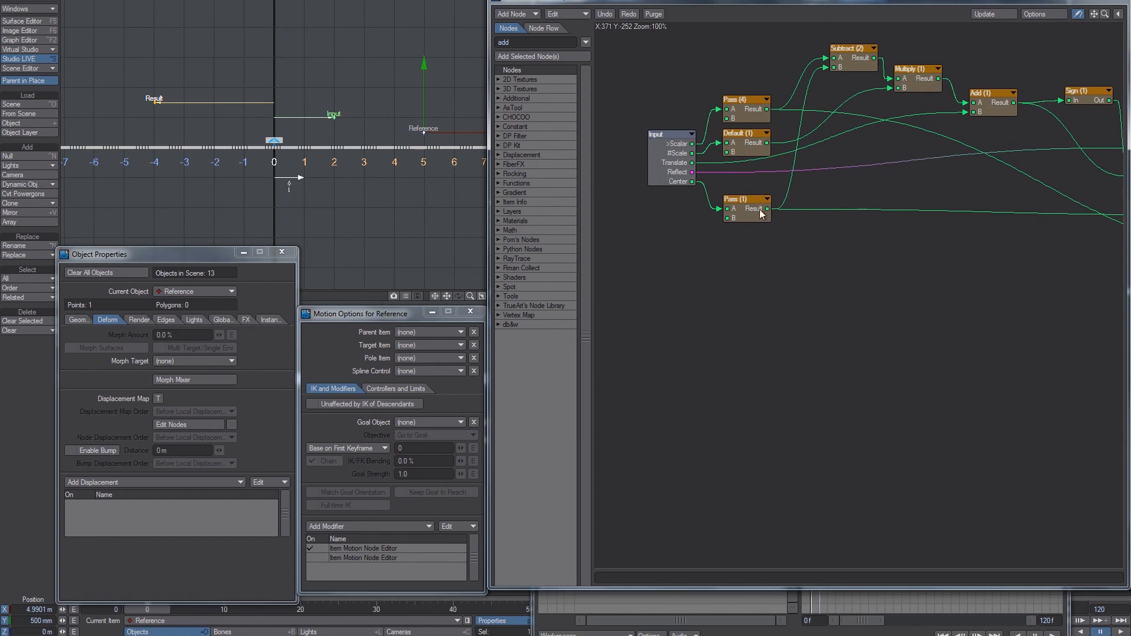
{"action": "left_click_drag", "start_coordinate": [840, 66], "coordinate": [751, 75], "text": "alt"}
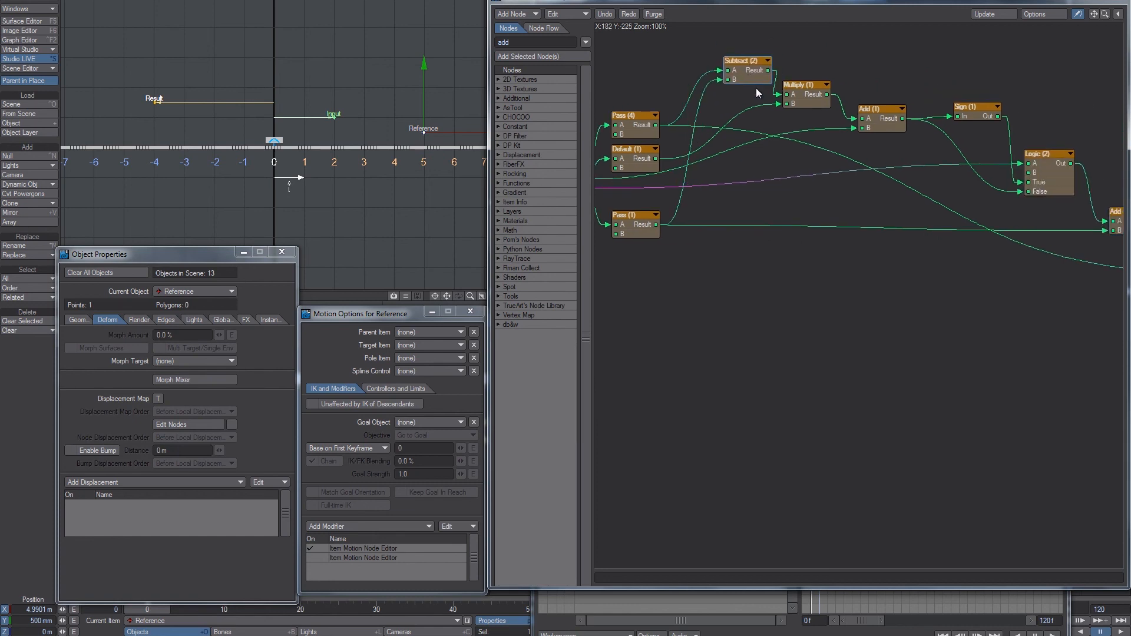
{"action": "left_click_drag", "start_coordinate": [1001, 223], "coordinate": [781, 204], "text": "alt"}
{"action": "mouse_move", "coordinate": [917, 205]}
{"action": "left_mouse_down"}
{"action": "mouse_move", "coordinate": [929, 181]}
{"action": "mouse_move", "coordinate": [915, 201]}
{"action": "left_mouse_up"}
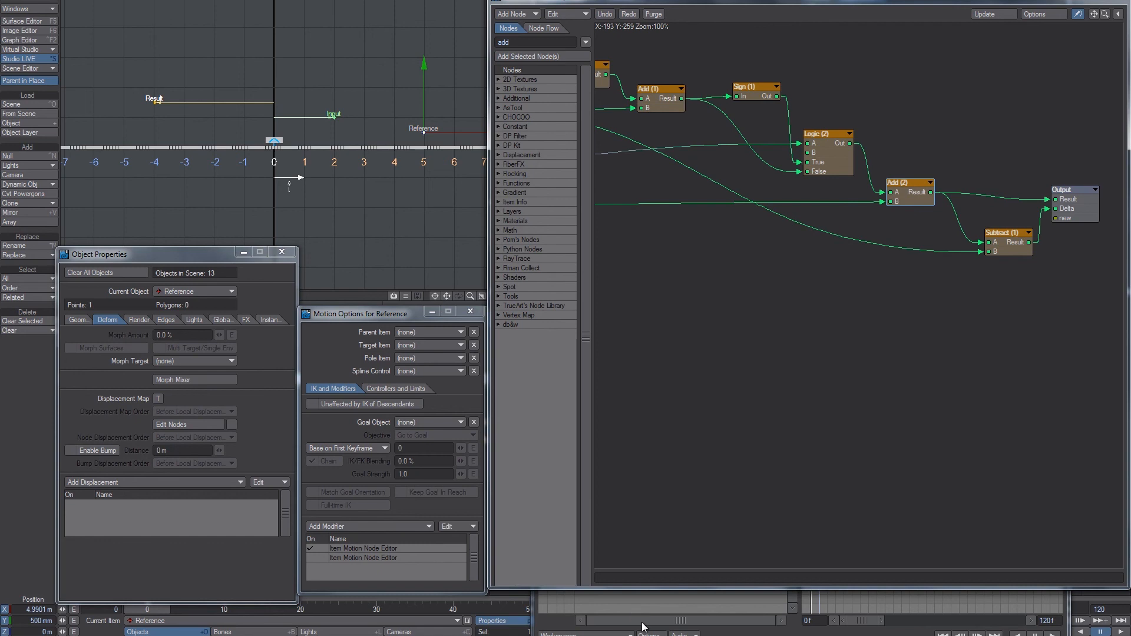
Switch to the handwritten notes and temporarily circle A⁻¹ and A above the conjugation calculation.
{"action": "key", "text": "alt+Tab"}
{"action": "left_click_drag", "start_coordinate": [357, 222], "coordinate": [327, 215]}
{"action": "mouse_move", "coordinate": [464, 224]}
{"action": "left_mouse_down"}
{"action": "mouse_move", "coordinate": [412, 254]}
{"action": "mouse_move", "coordinate": [415, 215]}
{"action": "mouse_move", "coordinate": [366, 224]}
{"action": "mouse_move", "coordinate": [410, 219]}
{"action": "left_mouse_up"}
{"action": "key", "text": "ctrl+z"}
{"action": "key", "text": "ctrl+z"}
{"action": "key", "text": "ctrl+z"}
{"action": "key", "text": "ctrl+z"}
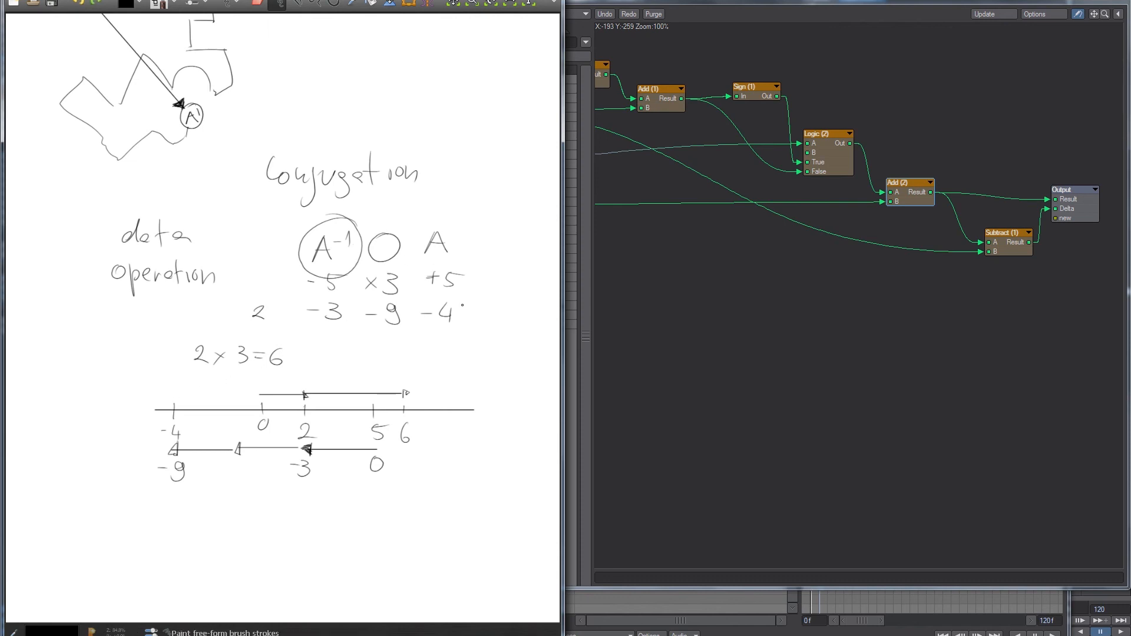
Temporarily circle the door and the key in the stick-figure sketch.
{"action": "mouse_move", "coordinate": [422, 328]}
{"action": "middle_mouse_down"}
{"action": "mouse_move", "coordinate": [276, 295]}
{"action": "mouse_move", "coordinate": [313, 301]}
{"action": "mouse_move", "coordinate": [141, 309]}
{"action": "middle_mouse_up"}
{"action": "mouse_move", "coordinate": [342, 235]}
{"action": "middle_mouse_down"}
{"action": "mouse_move", "coordinate": [306, 376]}
{"action": "mouse_move", "coordinate": [278, 404]}
{"action": "middle_mouse_up"}
{"action": "middle_click_drag", "start_coordinate": [336, 141], "coordinate": [304, 159]}
{"action": "mouse_move", "coordinate": [304, 156]}
{"action": "left_mouse_down"}
{"action": "mouse_move", "coordinate": [309, 144]}
{"action": "mouse_move", "coordinate": [291, 140]}
{"action": "mouse_move", "coordinate": [260, 186]}
{"action": "left_mouse_up"}
{"action": "key", "text": "ctrl+z"}
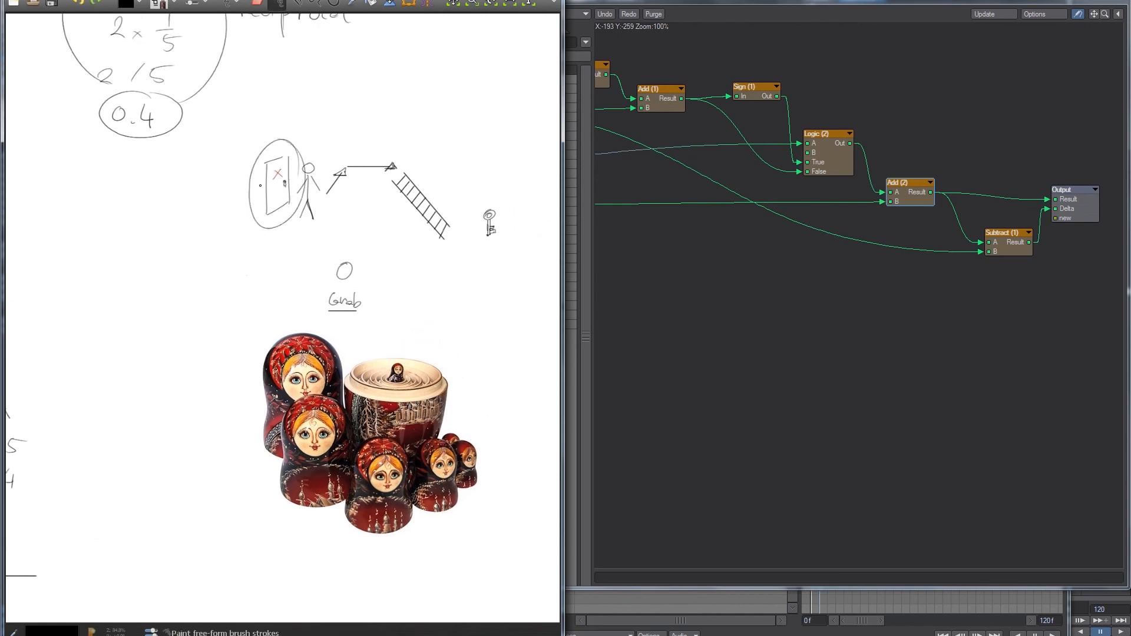
{"action": "key", "text": "ctrl+z"}
{"action": "left_click_drag", "start_coordinate": [498, 196], "coordinate": [464, 200]}
{"action": "key", "text": "ctrl+z"}
{"action": "left_click_drag", "start_coordinate": [283, 142], "coordinate": [276, 144]}
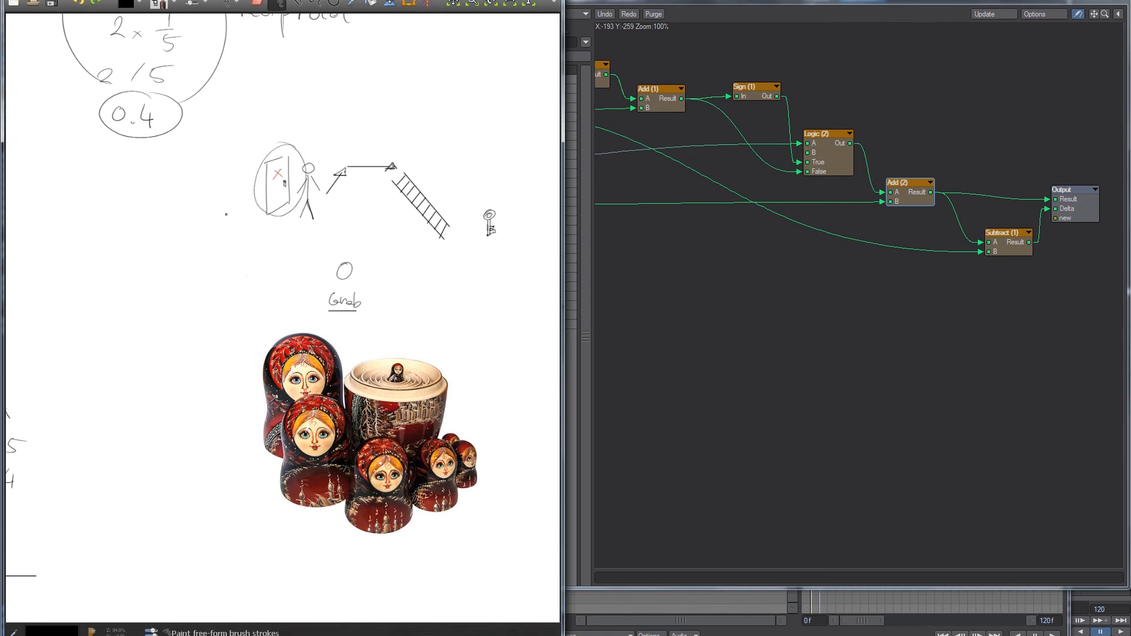
{"action": "key", "text": "ctrl+z"}
Temporarily circle the Grab operation and the stick figure by the door.
{"action": "left_click_drag", "start_coordinate": [360, 289], "coordinate": [353, 286]}
{"action": "key", "text": "ctrl+z"}
{"action": "left_click_drag", "start_coordinate": [306, 148], "coordinate": [312, 148]}
{"action": "key", "text": "ctrl+z"}
{"action": "left_click_drag", "start_coordinate": [352, 280], "coordinate": [356, 284]}
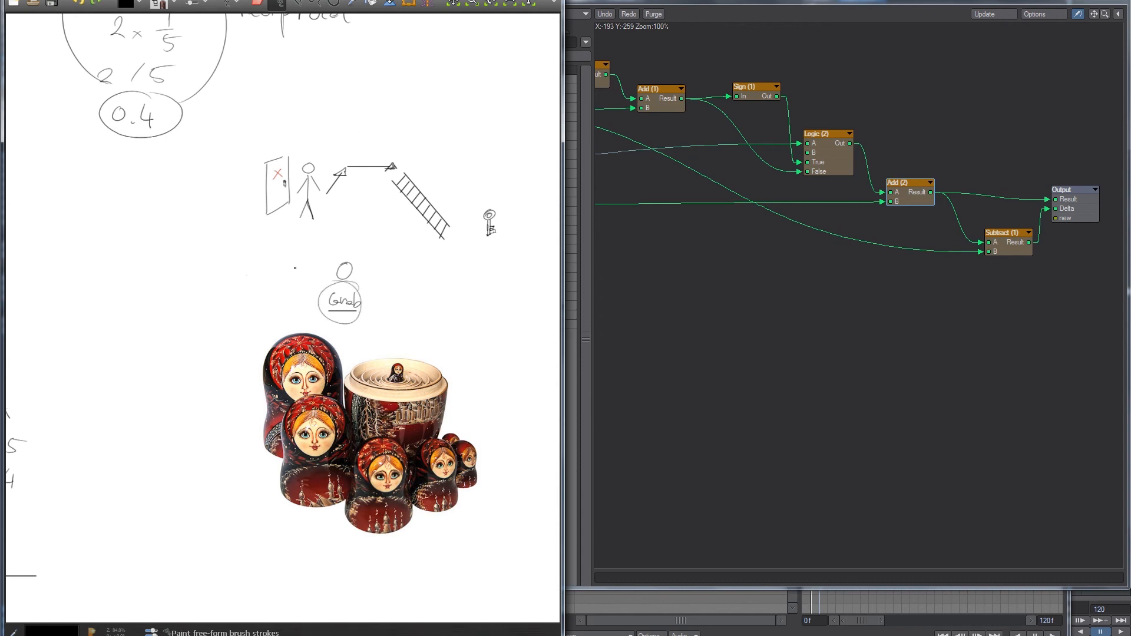
{"action": "key", "text": "ctrl+z"}
{"action": "mouse_move", "coordinate": [315, 152]}
{"action": "left_mouse_down"}
{"action": "mouse_move", "coordinate": [309, 233]}
{"action": "mouse_move", "coordinate": [321, 153]}
{"action": "left_mouse_up"}
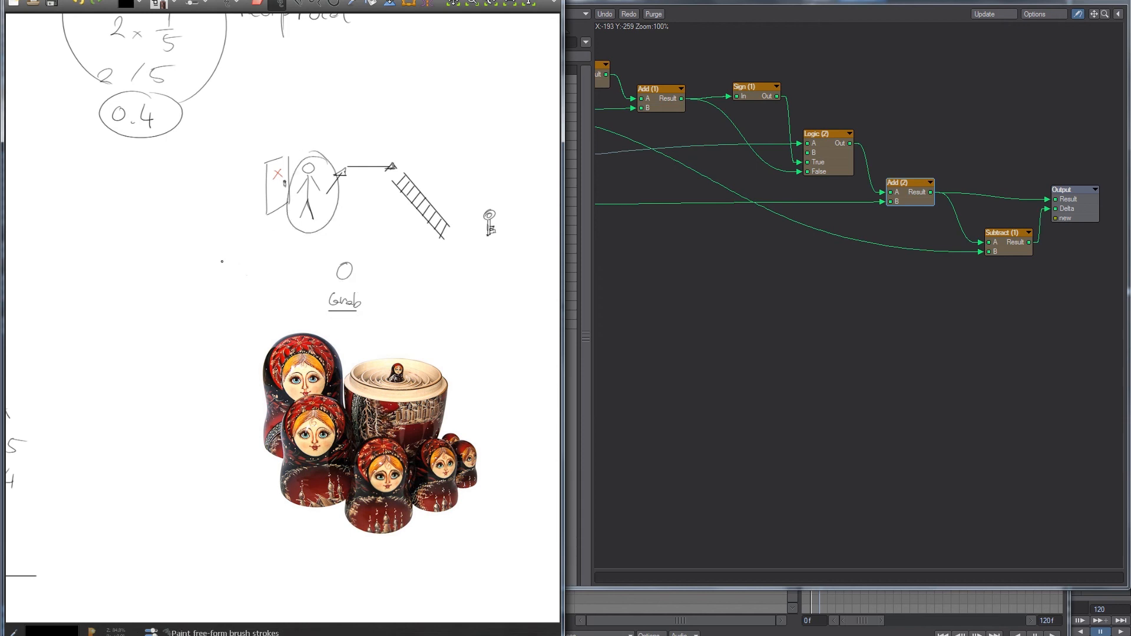
{"action": "key", "text": "ctrl+z"}
{"action": "left_click_drag", "start_coordinate": [372, 261], "coordinate": [331, 247]}
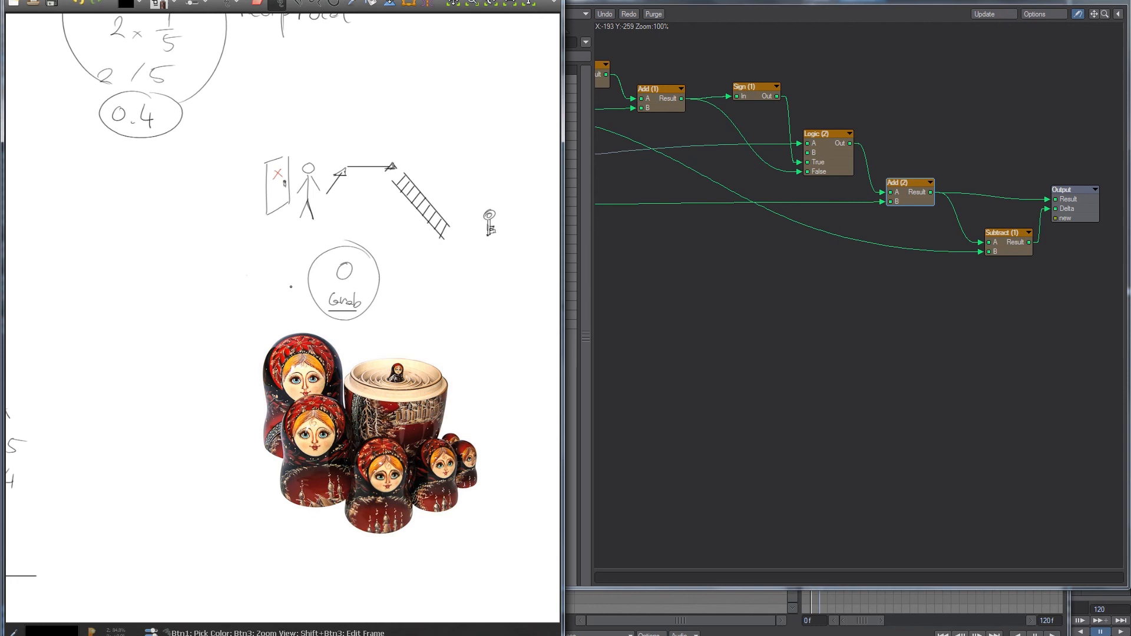
{"action": "key", "text": "ctrl+z"}
Write A B C before the O and draw up, right and descending-stairs arrows beneath them.
{"action": "mouse_move", "coordinate": [242, 281]}
{"action": "left_mouse_down"}
{"action": "mouse_move", "coordinate": [248, 268]}
{"action": "mouse_move", "coordinate": [254, 281]}
{"action": "left_mouse_up"}
{"action": "left_click_drag", "start_coordinate": [242, 275], "coordinate": [318, 281]}
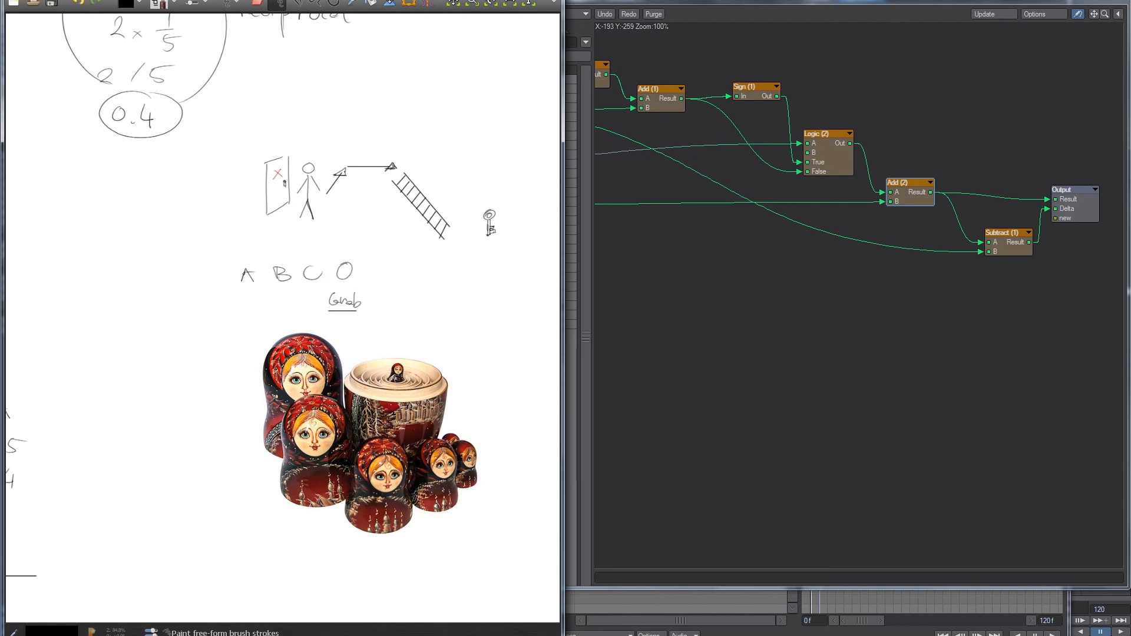
{"action": "left_click_drag", "start_coordinate": [246, 295], "coordinate": [246, 312]}
{"action": "left_click_drag", "start_coordinate": [240, 298], "coordinate": [319, 314]}
Temporarily circle the O with Grab and the door, and draw a backward arrow above A B C.
{"action": "mouse_move", "coordinate": [365, 259]}
{"action": "left_mouse_down"}
{"action": "mouse_move", "coordinate": [323, 305]}
{"action": "mouse_move", "coordinate": [357, 257]}
{"action": "left_mouse_up"}
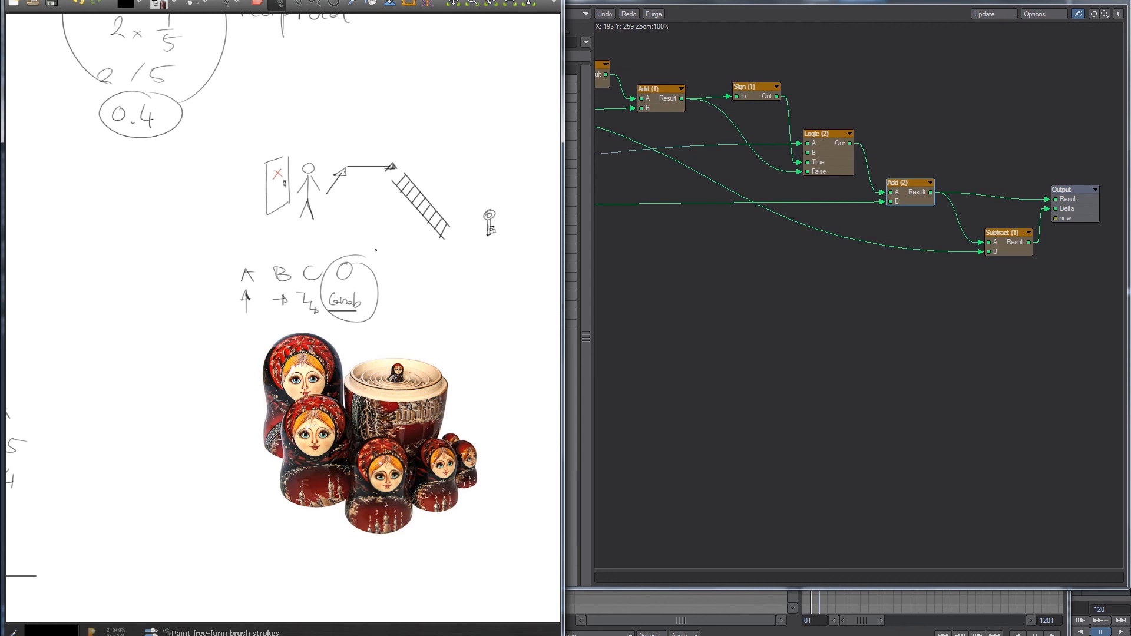
{"action": "key", "text": "ctrl+z"}
{"action": "left_click_drag", "start_coordinate": [293, 139], "coordinate": [303, 147]}
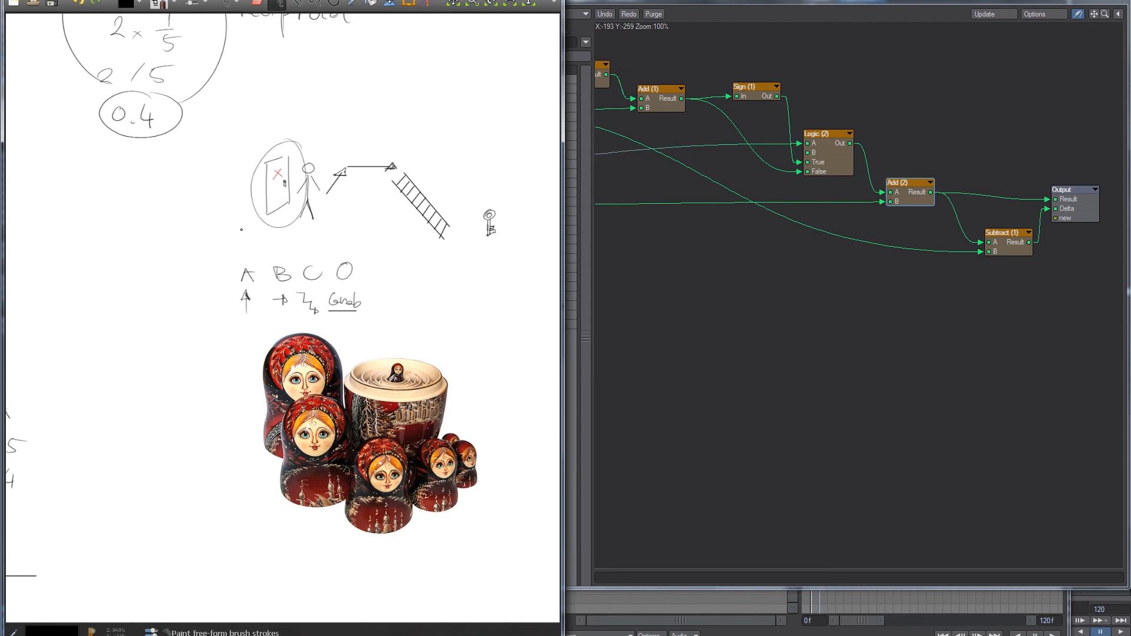
{"action": "key", "text": "ctrl+z"}
{"action": "mouse_move", "coordinate": [318, 252]}
{"action": "left_mouse_down"}
{"action": "mouse_move", "coordinate": [228, 271]}
{"action": "mouse_move", "coordinate": [300, 252]}
{"action": "left_mouse_up"}
{"action": "key", "text": "ctrl+z"}
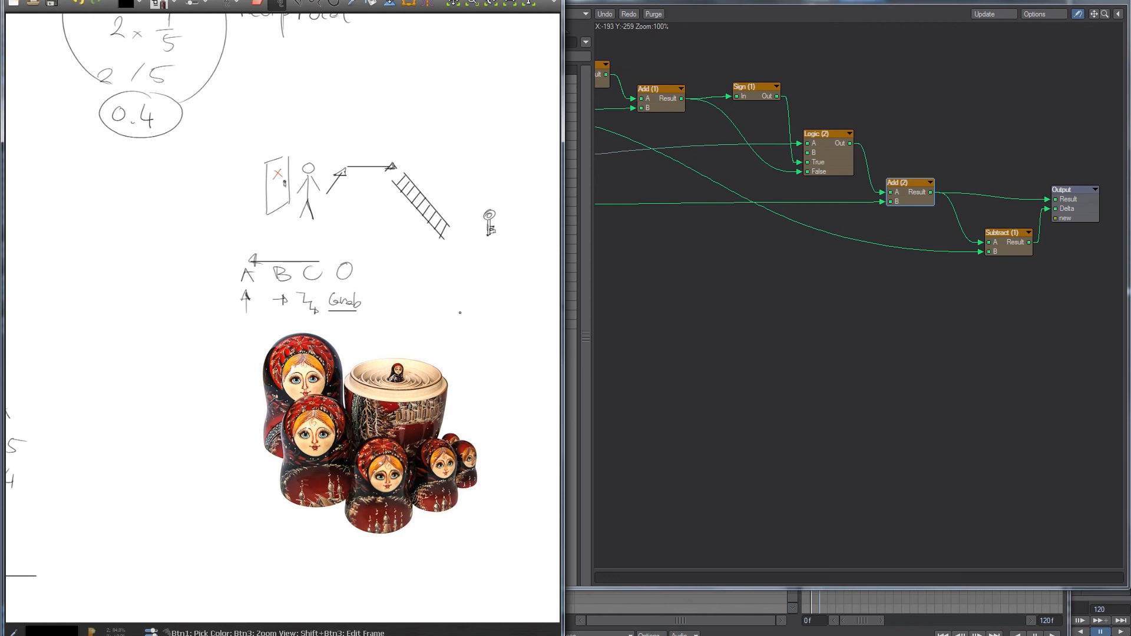
Write C⁻¹ B⁻¹ A⁻¹ after the O and draw reversed arrows beneath them and along the path to the door.
{"action": "mouse_move", "coordinate": [386, 265]}
{"action": "left_mouse_down"}
{"action": "mouse_move", "coordinate": [386, 277]}
{"action": "mouse_move", "coordinate": [462, 278]}
{"action": "left_mouse_up"}
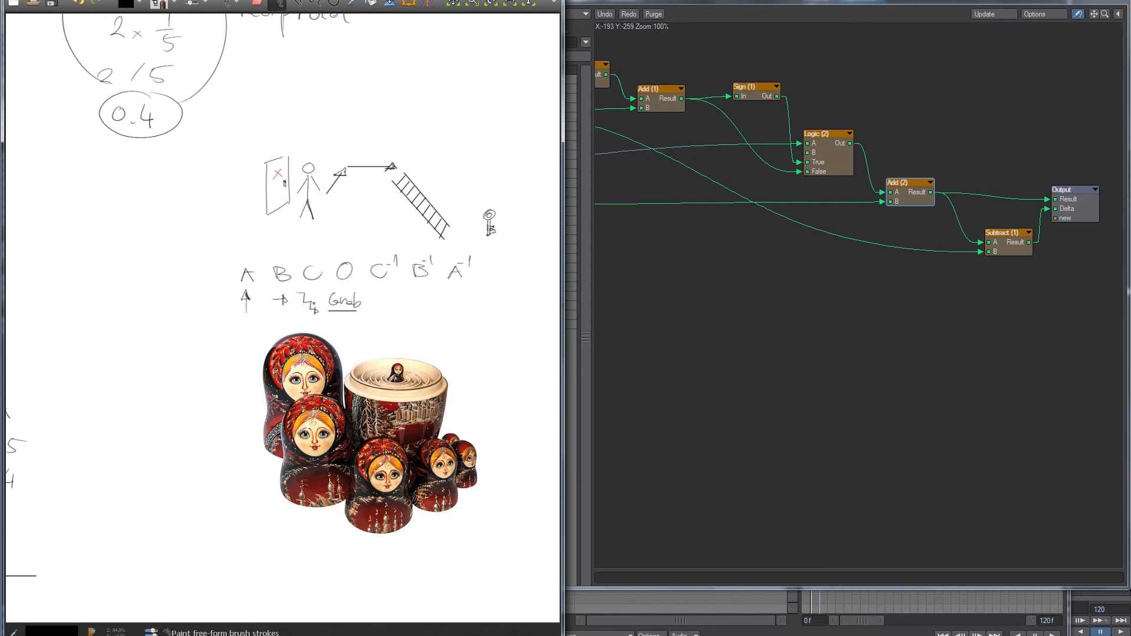
{"action": "left_click_drag", "start_coordinate": [402, 304], "coordinate": [365, 282]}
{"action": "mouse_move", "coordinate": [397, 152]}
{"action": "left_mouse_down"}
{"action": "mouse_move", "coordinate": [347, 153]}
{"action": "mouse_move", "coordinate": [358, 157]}
{"action": "left_mouse_up"}
{"action": "left_click_drag", "start_coordinate": [433, 292], "coordinate": [416, 296]}
{"action": "left_click_drag", "start_coordinate": [335, 157], "coordinate": [314, 184]}
{"action": "left_click_drag", "start_coordinate": [314, 183], "coordinate": [329, 187]}
{"action": "left_click_drag", "start_coordinate": [455, 284], "coordinate": [456, 305]}
{"action": "left_click_drag", "start_coordinate": [461, 294], "coordinate": [452, 296]}
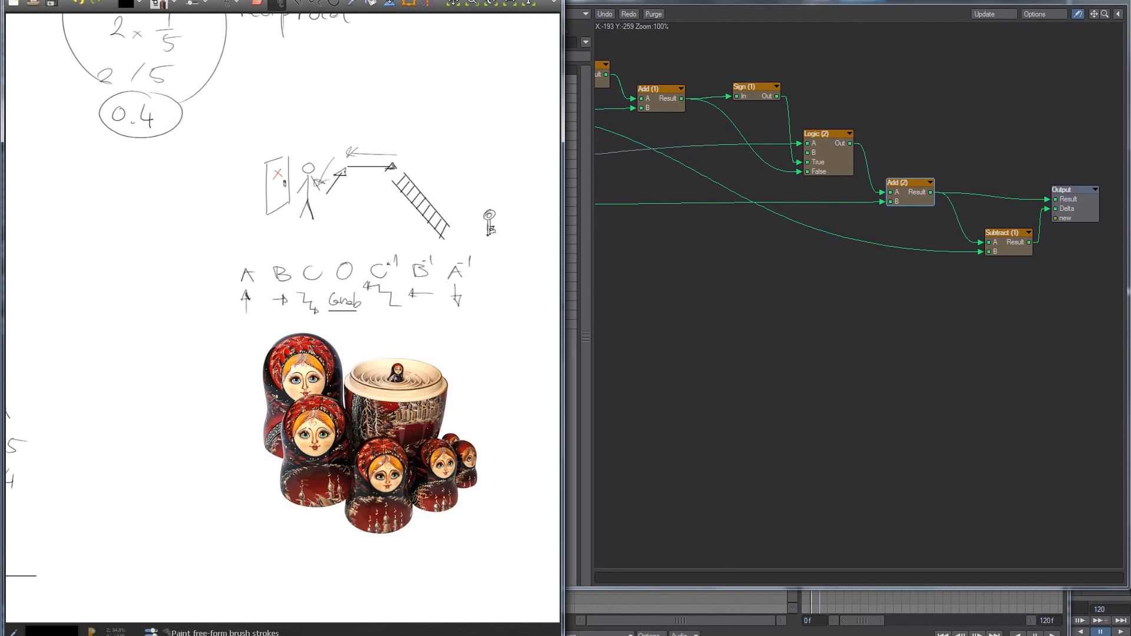
Add nested parentheses around the A B C O C⁻¹ B⁻¹ A⁻¹ sequence and temporarily circle the O.
{"action": "left_click_drag", "start_coordinate": [243, 254], "coordinate": [243, 292]}
{"action": "left_click_drag", "start_coordinate": [278, 256], "coordinate": [279, 294]}
{"action": "left_click_drag", "start_coordinate": [312, 257], "coordinate": [312, 290]}
{"action": "mouse_move", "coordinate": [396, 255]}
{"action": "left_mouse_down"}
{"action": "mouse_move", "coordinate": [398, 289]}
{"action": "mouse_move", "coordinate": [437, 287]}
{"action": "left_mouse_up"}
{"action": "left_click_drag", "start_coordinate": [477, 253], "coordinate": [478, 290]}
{"action": "left_click_drag", "start_coordinate": [353, 250], "coordinate": [372, 255]}
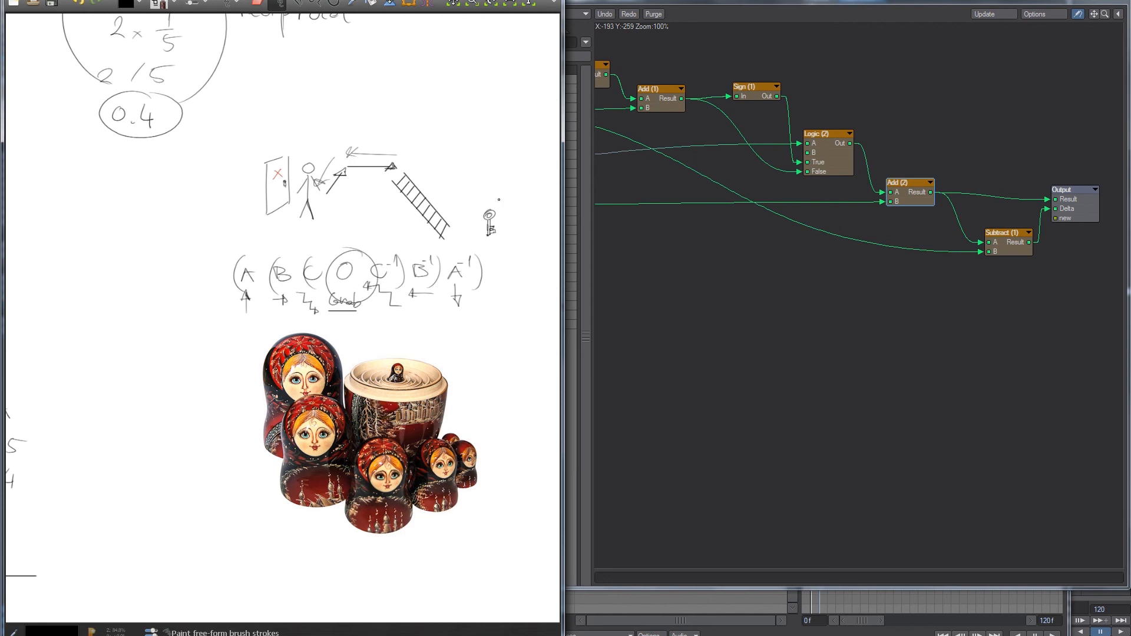
{"action": "key", "text": "ctrl+z"}
Draw a key in the stick figure's hand and a curved arrow beside a small container sketch above the open doll.
{"action": "left_click_drag", "start_coordinate": [322, 190], "coordinate": [321, 203]}
{"action": "middle_click_drag", "start_coordinate": [372, 357], "coordinate": [320, 265]}
{"action": "mouse_move", "coordinate": [347, 270]}
{"action": "left_mouse_down"}
{"action": "mouse_move", "coordinate": [356, 239]}
{"action": "mouse_move", "coordinate": [359, 255]}
{"action": "left_mouse_up"}
{"action": "key", "text": "ctrl+z"}
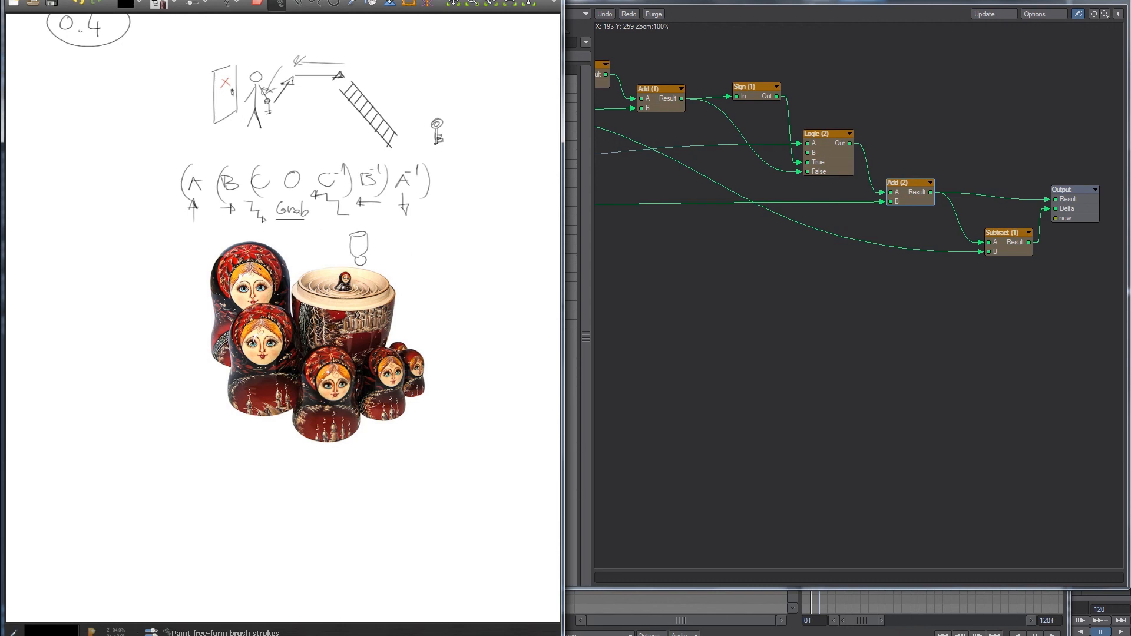
{"action": "left_click_drag", "start_coordinate": [370, 246], "coordinate": [381, 225]}
{"action": "key", "text": "ctrl+z"}
Draw a scalloped arrow beneath the nesting dolls to the open doll and an outer one returning to the start.
{"action": "mouse_move", "coordinate": [186, 338]}
{"action": "left_mouse_down"}
{"action": "mouse_move", "coordinate": [175, 420]}
{"action": "mouse_move", "coordinate": [229, 419]}
{"action": "mouse_move", "coordinate": [261, 470]}
{"action": "mouse_move", "coordinate": [409, 437]}
{"action": "mouse_move", "coordinate": [435, 394]}
{"action": "mouse_move", "coordinate": [439, 341]}
{"action": "mouse_move", "coordinate": [419, 342]}
{"action": "mouse_move", "coordinate": [431, 318]}
{"action": "mouse_move", "coordinate": [407, 276]}
{"action": "mouse_move", "coordinate": [402, 289]}
{"action": "mouse_move", "coordinate": [382, 235]}
{"action": "left_mouse_up"}
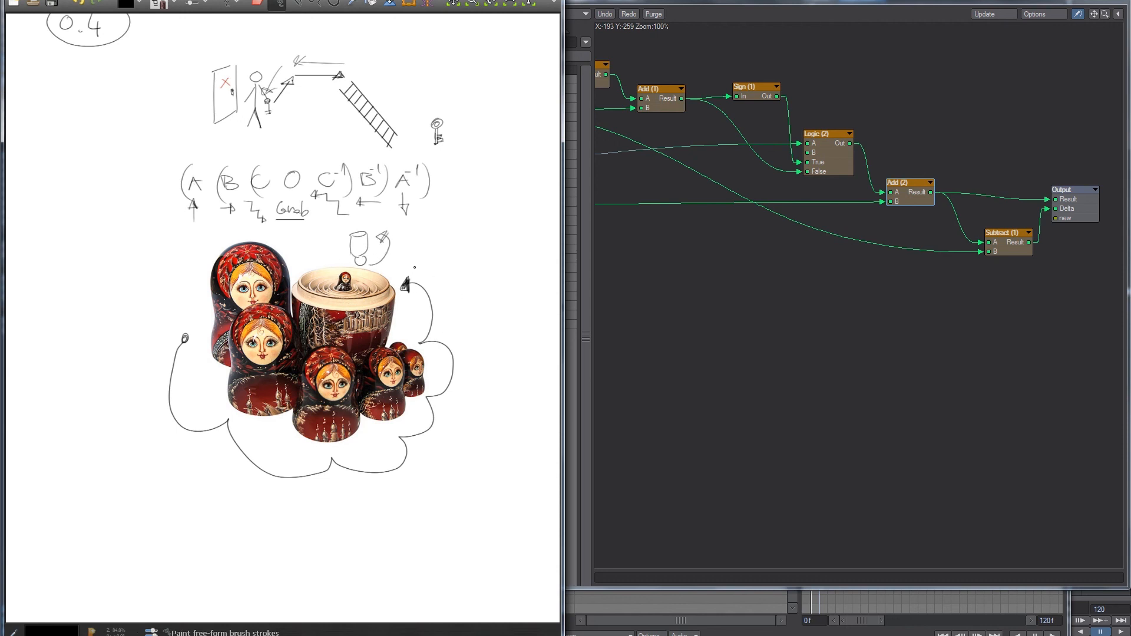
{"action": "key", "text": "ctrl+z"}
{"action": "mouse_move", "coordinate": [416, 274]}
{"action": "left_mouse_down"}
{"action": "mouse_move", "coordinate": [421, 340]}
{"action": "mouse_move", "coordinate": [454, 404]}
{"action": "mouse_move", "coordinate": [412, 470]}
{"action": "mouse_move", "coordinate": [335, 485]}
{"action": "mouse_move", "coordinate": [215, 443]}
{"action": "mouse_move", "coordinate": [143, 348]}
{"action": "left_mouse_up"}
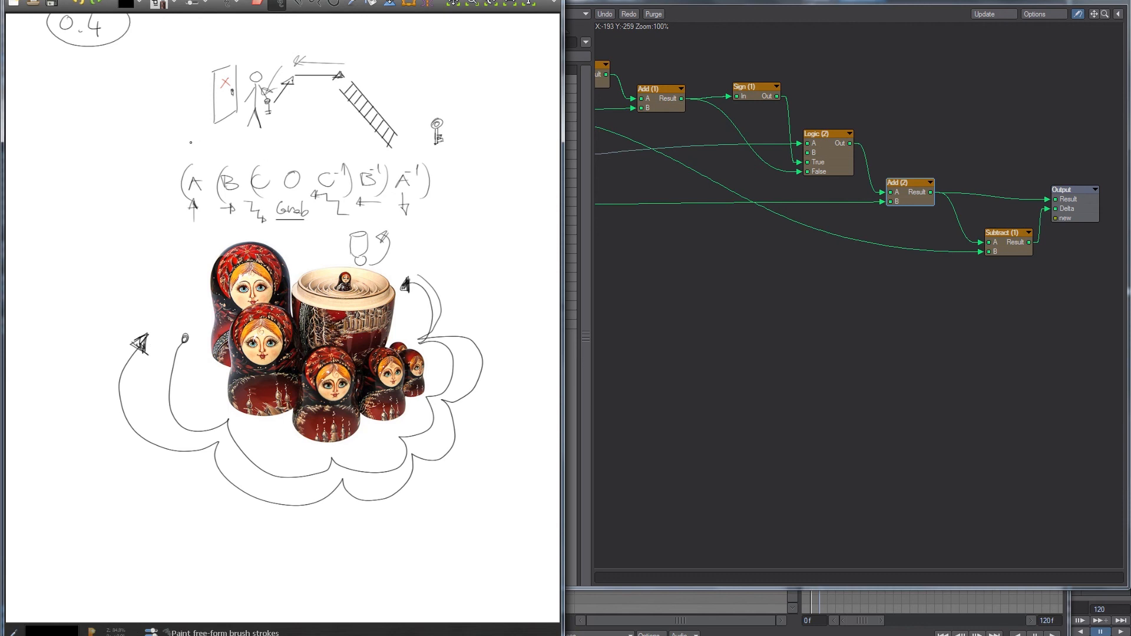
Temporarily circle the outermost A⁻¹ and A of the nested sequence.
{"action": "mouse_move", "coordinate": [427, 156]}
{"action": "left_mouse_down"}
{"action": "mouse_move", "coordinate": [412, 210]}
{"action": "mouse_move", "coordinate": [439, 154]}
{"action": "left_mouse_up"}
{"action": "key", "text": "ctrl+z"}
{"action": "left_click_drag", "start_coordinate": [205, 158], "coordinate": [215, 165]}
{"action": "key", "text": "ctrl+z"}
Return to the Conjugation notes and temporarily mark them with a circle and a straight line under the A⁻¹ O A row.
{"action": "middle_click_drag", "start_coordinate": [198, 343], "coordinate": [495, 351]}
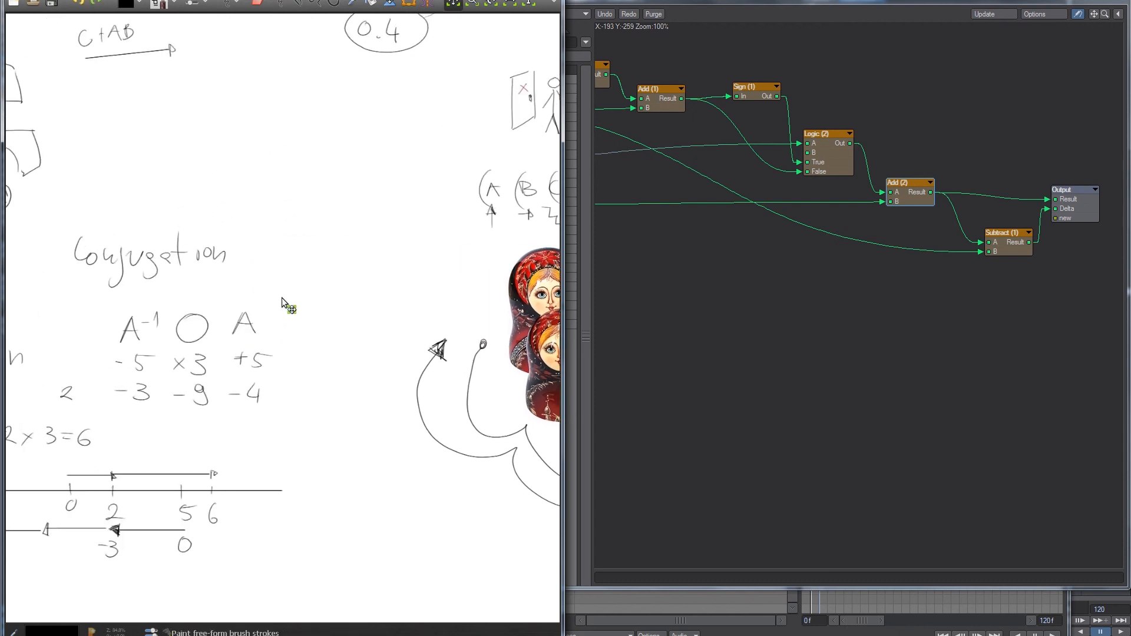
{"action": "middle_click_drag", "start_coordinate": [288, 304], "coordinate": [296, 188]}
{"action": "mouse_move", "coordinate": [157, 85]}
{"action": "left_mouse_down"}
{"action": "mouse_move", "coordinate": [72, 123]}
{"action": "mouse_move", "coordinate": [154, 87]}
{"action": "left_mouse_up"}
{"action": "key", "text": "ctrl+z"}
{"action": "left_click_drag", "start_coordinate": [132, 227], "coordinate": [273, 227], "text": "shift"}
{"action": "key", "text": "ctrl+z"}
{"action": "mouse_move", "coordinate": [282, 242]}
{"action": "middle_mouse_down"}
{"action": "mouse_move", "coordinate": [333, 235]}
{"action": "mouse_move", "coordinate": [368, 210]}
{"action": "middle_mouse_up"}
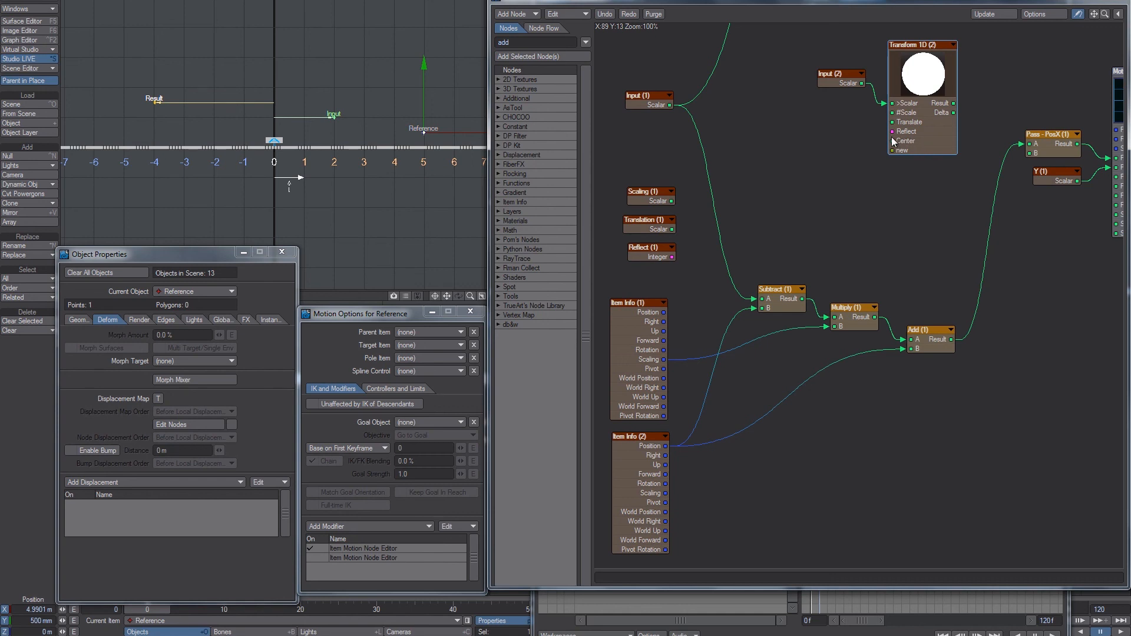
Switch back to the LightWave node editor and examine the Transform 1D (2) and Transform1D Inv (1) nodes.
{"action": "left_click_drag", "start_coordinate": [977, 28], "coordinate": [863, 207]}
{"action": "left_click_drag", "start_coordinate": [881, 36], "coordinate": [970, 173]}
{"action": "left_click_drag", "start_coordinate": [973, 171], "coordinate": [875, 26]}
{"action": "mouse_move", "coordinate": [921, 69]}
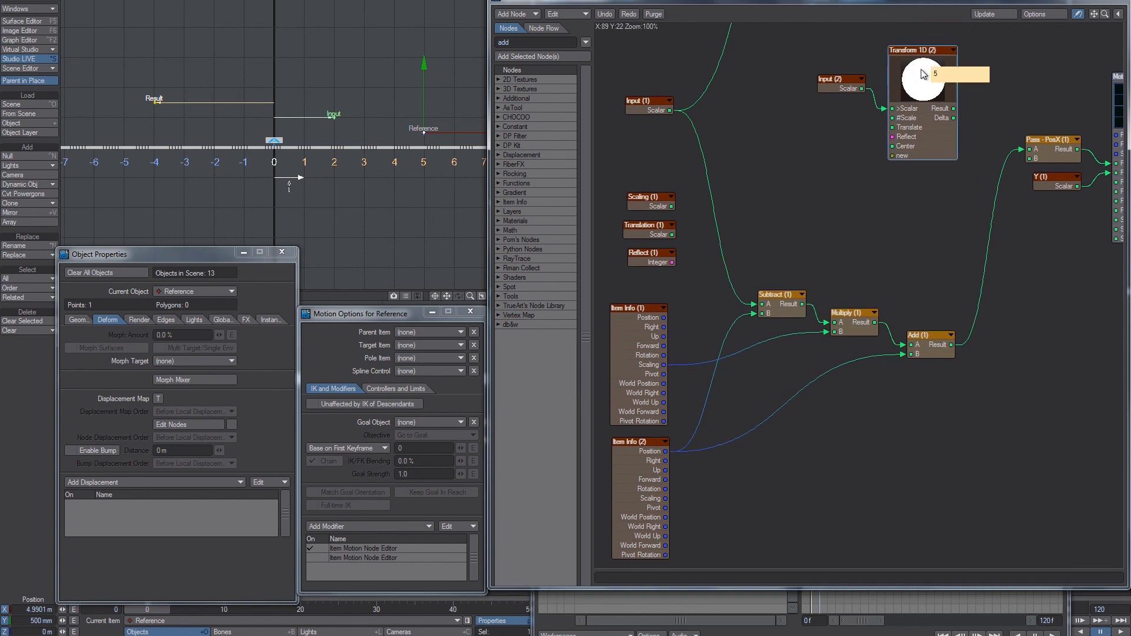
{"action": "left_click_drag", "start_coordinate": [1031, 113], "coordinate": [825, 101], "text": "alt"}
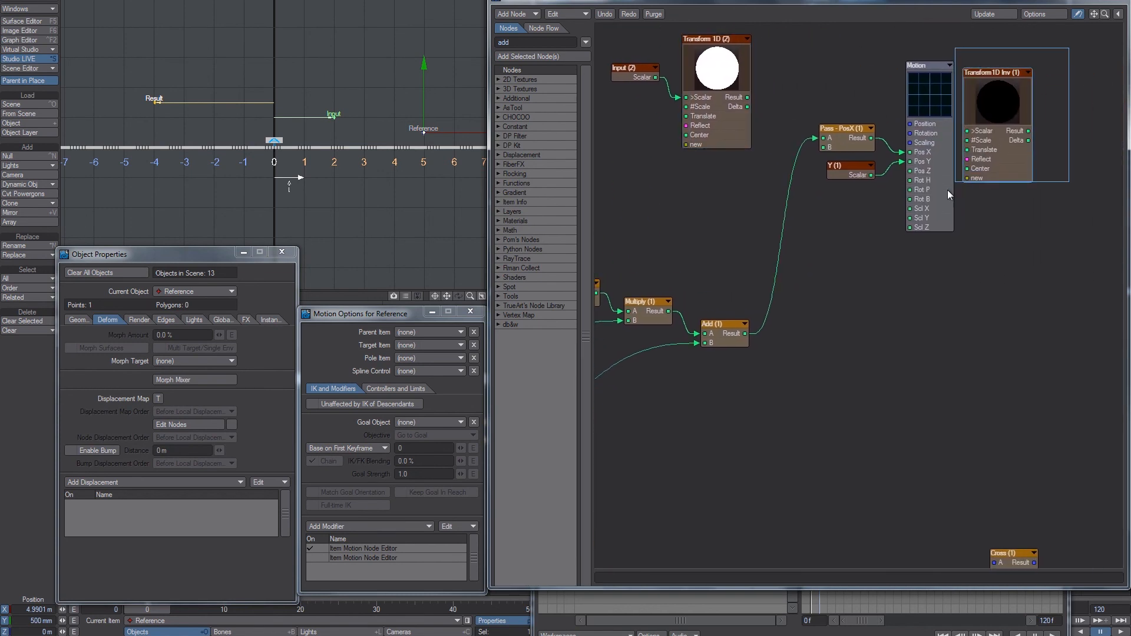